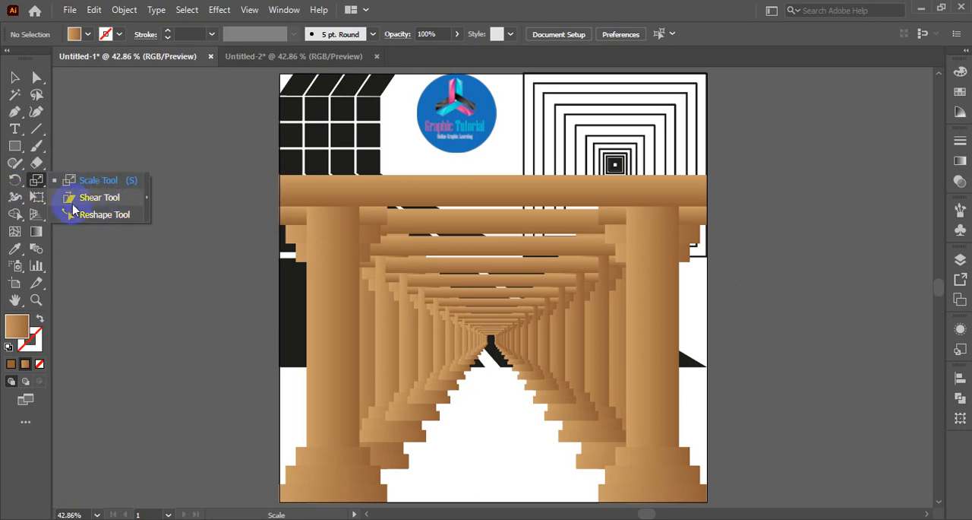
{"action": "left_click_drag", "start_coordinate": [38, 180], "coordinate": [87, 209]}
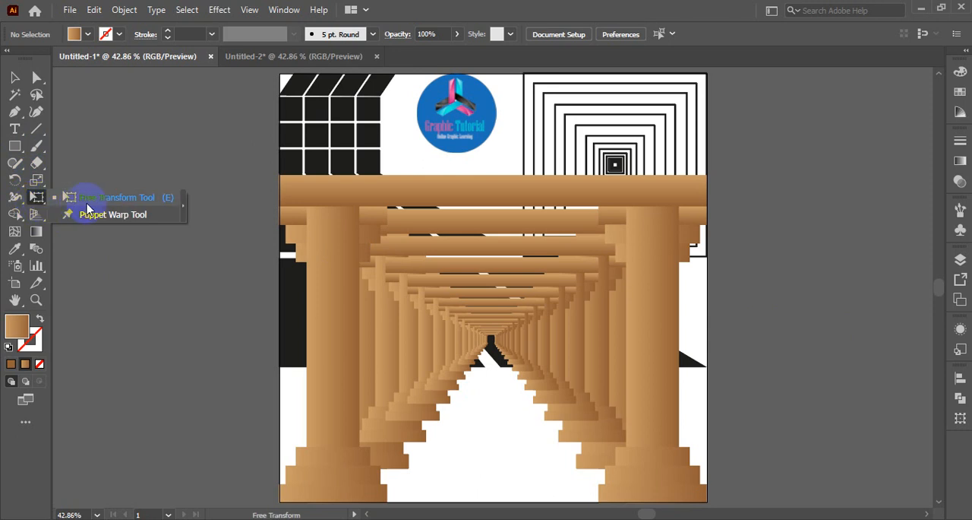
{"action": "left_click_drag", "start_coordinate": [154, 199], "coordinate": [115, 218]}
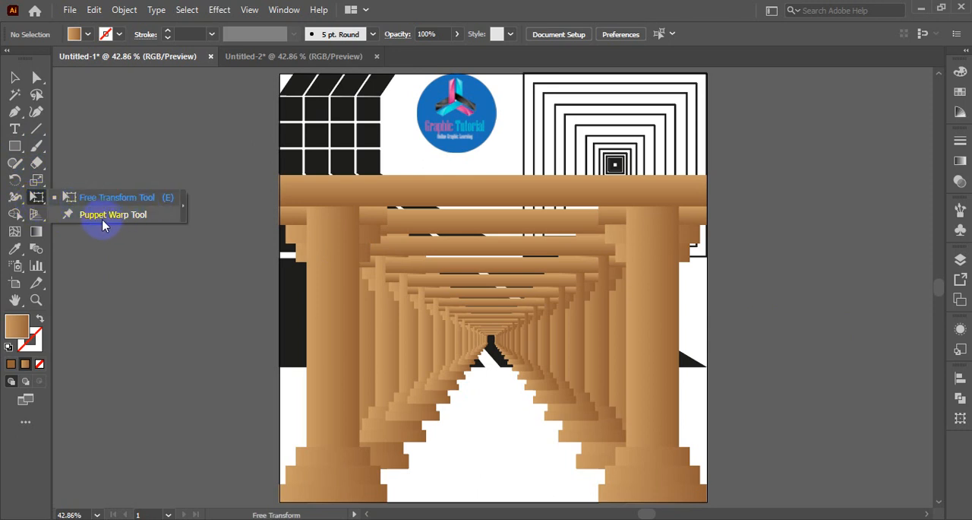
{"action": "left_click_drag", "start_coordinate": [89, 216], "coordinate": [34, 187]}
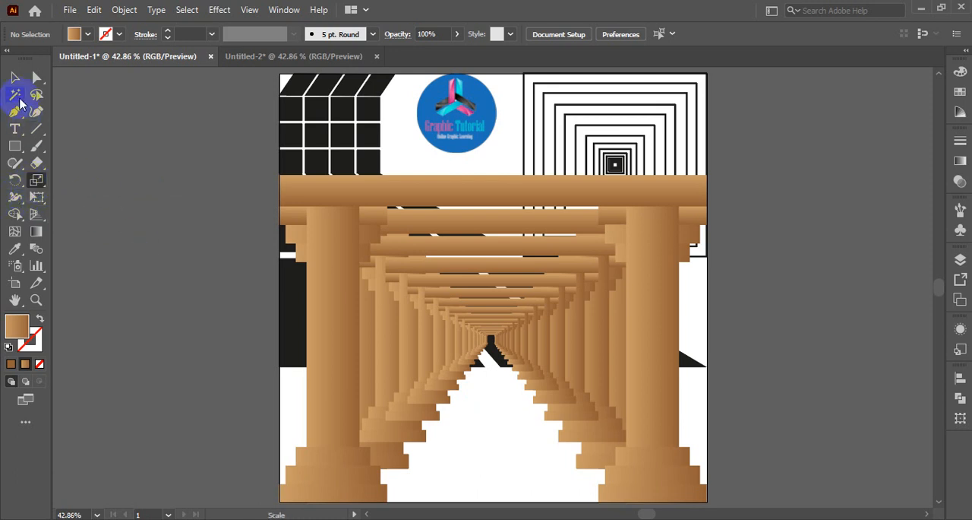
{"action": "left_click", "coordinate": [15, 77]}
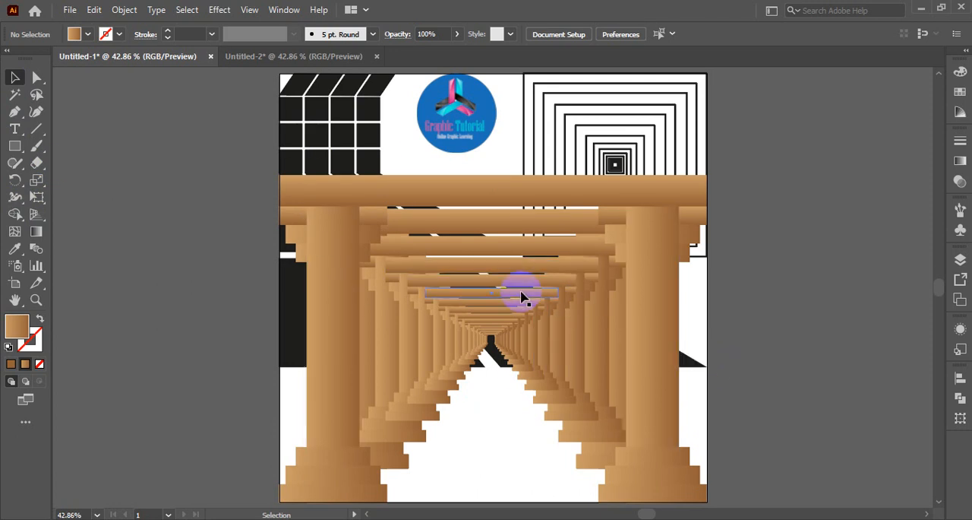
- In the Untitled-2 document, draw an unfilled square on the artboard and set its stroke weight to 5 pt
{"action": "left_click", "coordinate": [267, 56]}
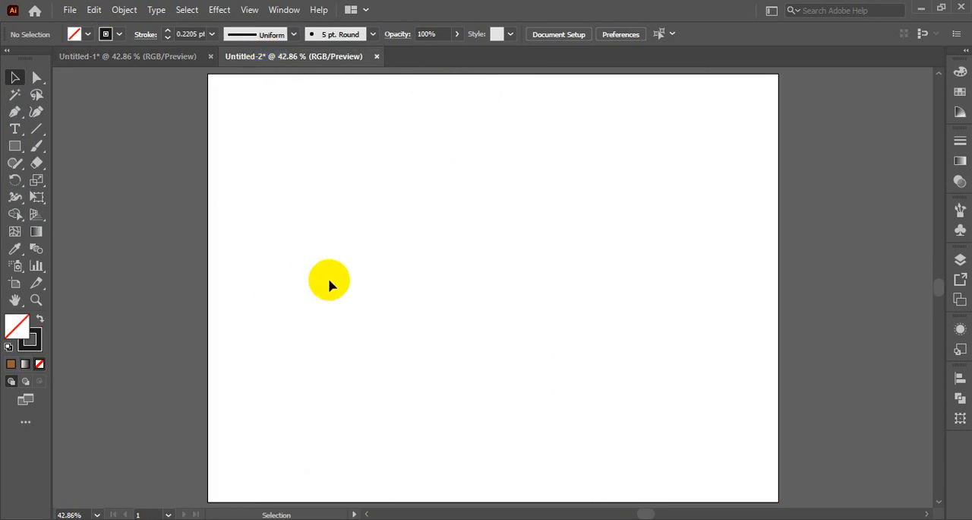
{"action": "left_click", "coordinate": [16, 148]}
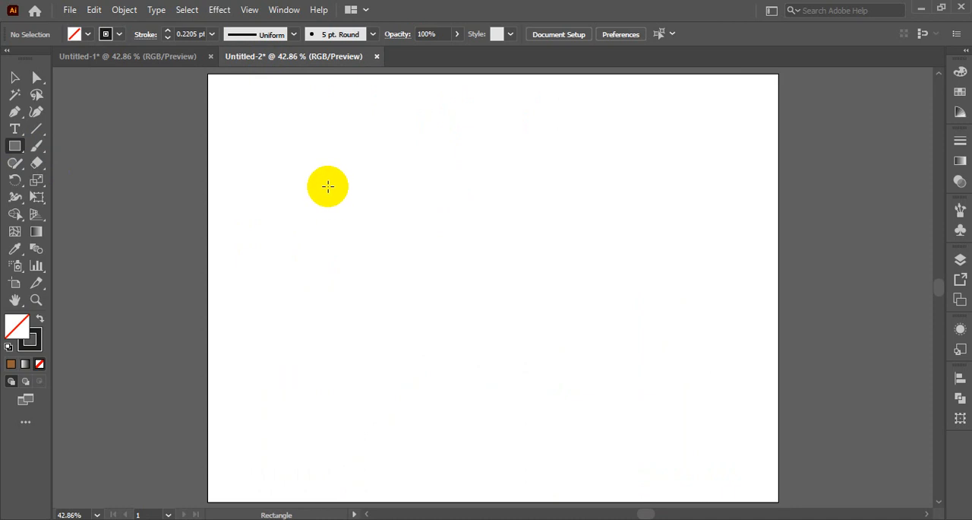
{"action": "mouse_move", "coordinate": [258, 121]}
{"action": "left_mouse_down"}
{"action": "mouse_move", "coordinate": [412, 308]}
{"action": "mouse_move", "coordinate": [454, 344]}
{"action": "left_mouse_up"}
{"action": "left_click", "coordinate": [15, 77]}
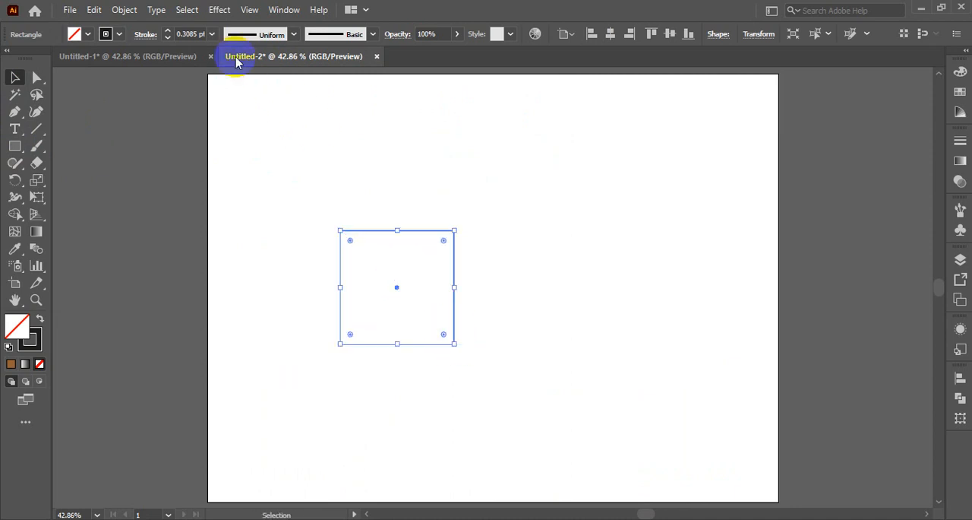
{"action": "left_click", "coordinate": [212, 34]}
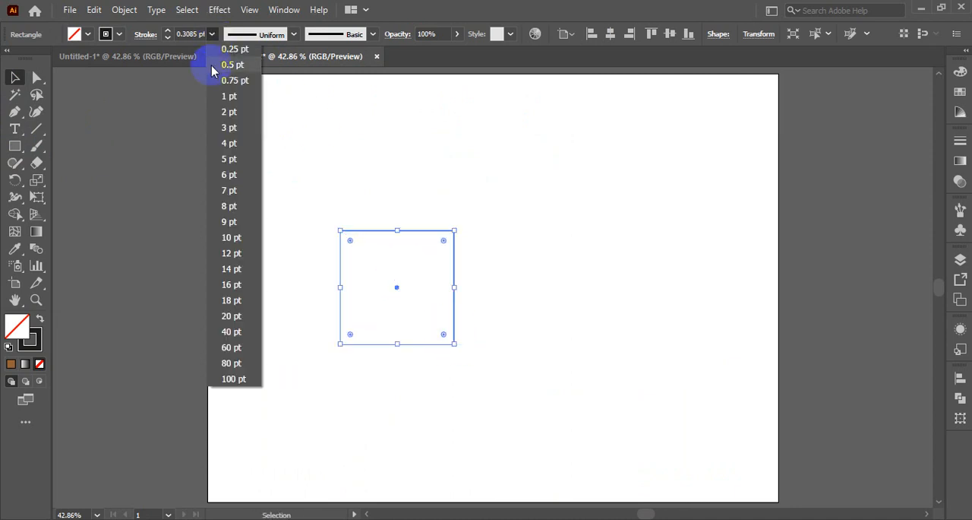
{"action": "left_click", "coordinate": [227, 112]}
{"action": "left_click", "coordinate": [212, 34]}
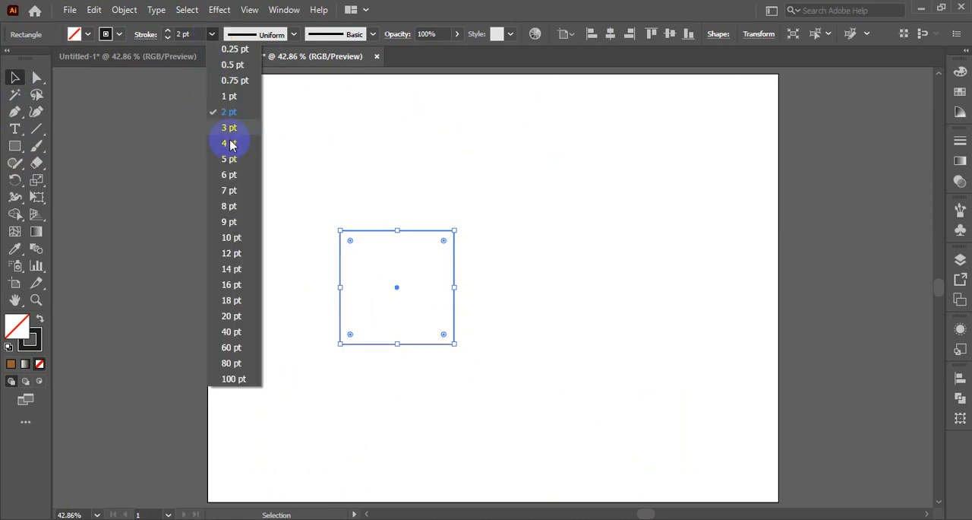
{"action": "left_click", "coordinate": [230, 159]}
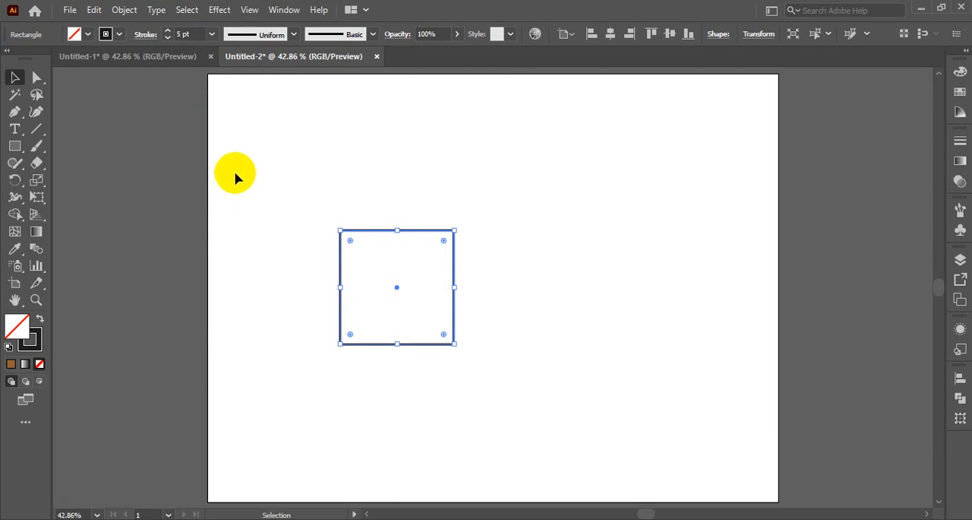
- Select the square by its outline and move the whole shape slightly up and to the left
{"action": "left_click", "coordinate": [245, 174]}
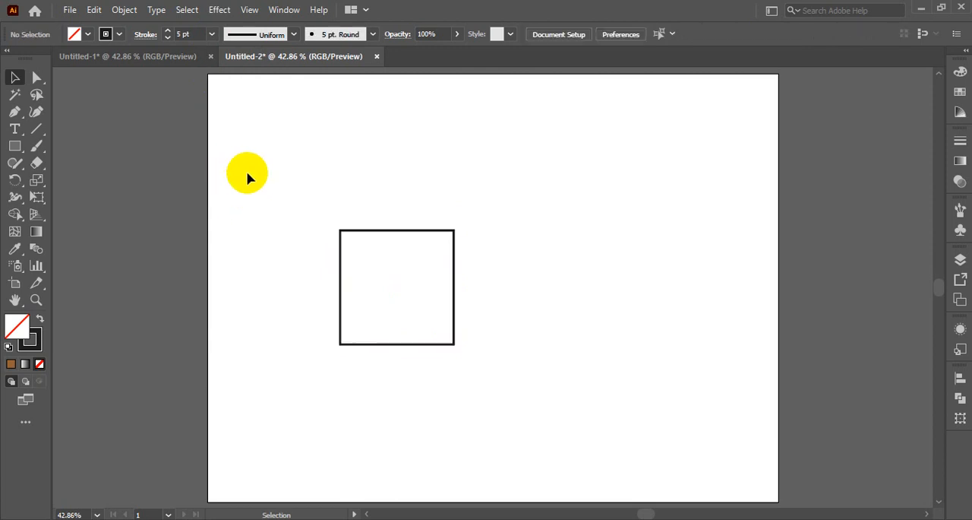
{"action": "left_click", "coordinate": [370, 234]}
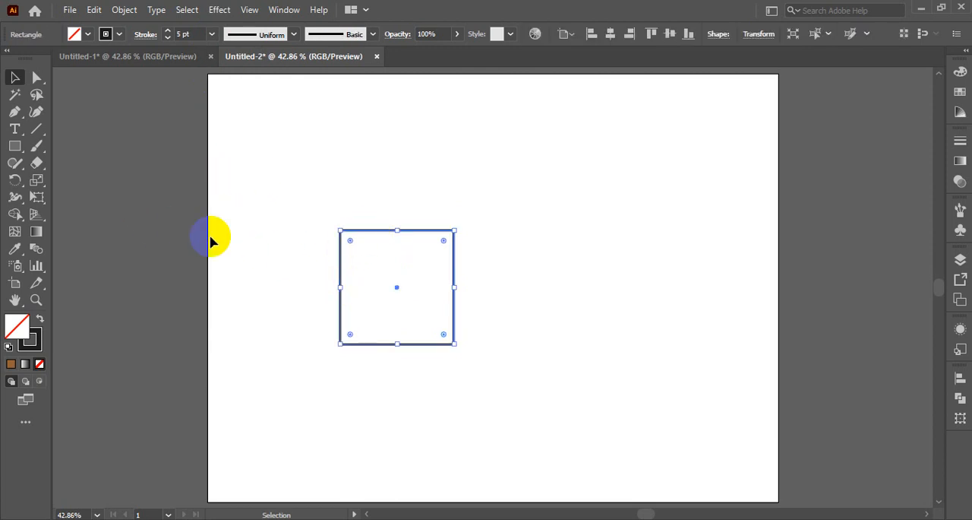
{"action": "left_click", "coordinate": [114, 167]}
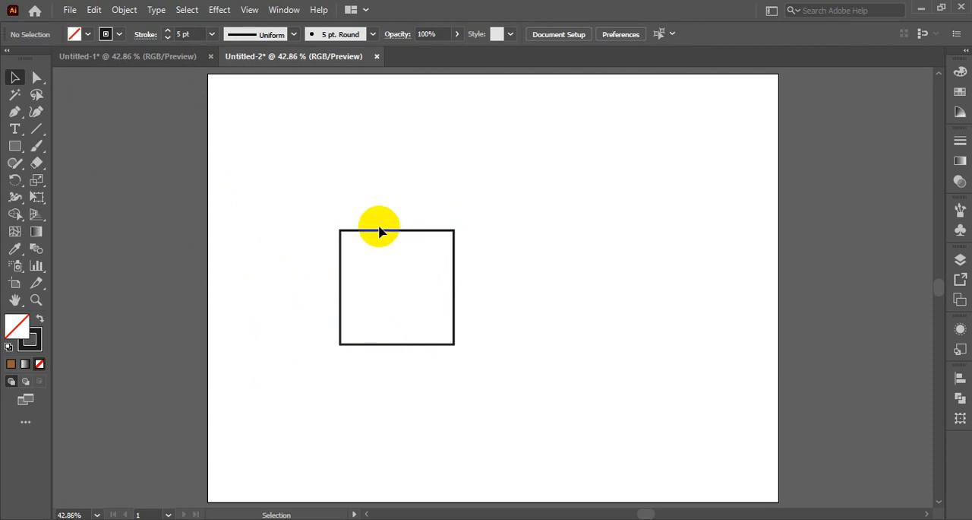
{"action": "left_click", "coordinate": [373, 230]}
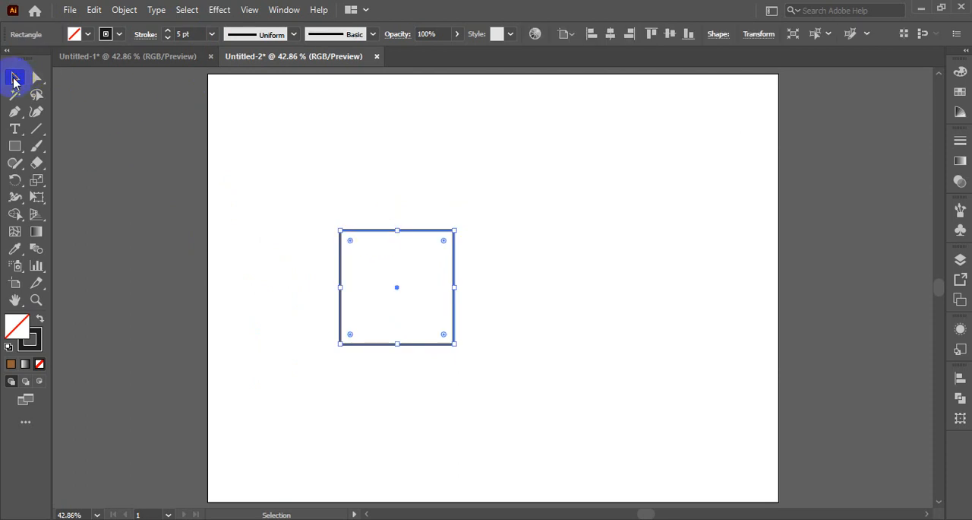
{"action": "left_click", "coordinate": [14, 78]}
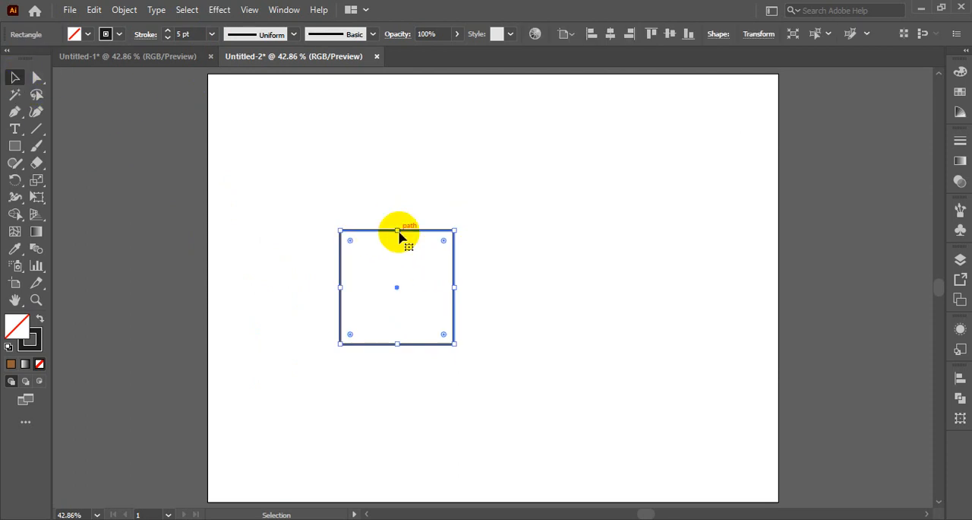
{"action": "left_click_drag", "start_coordinate": [400, 237], "coordinate": [383, 210]}
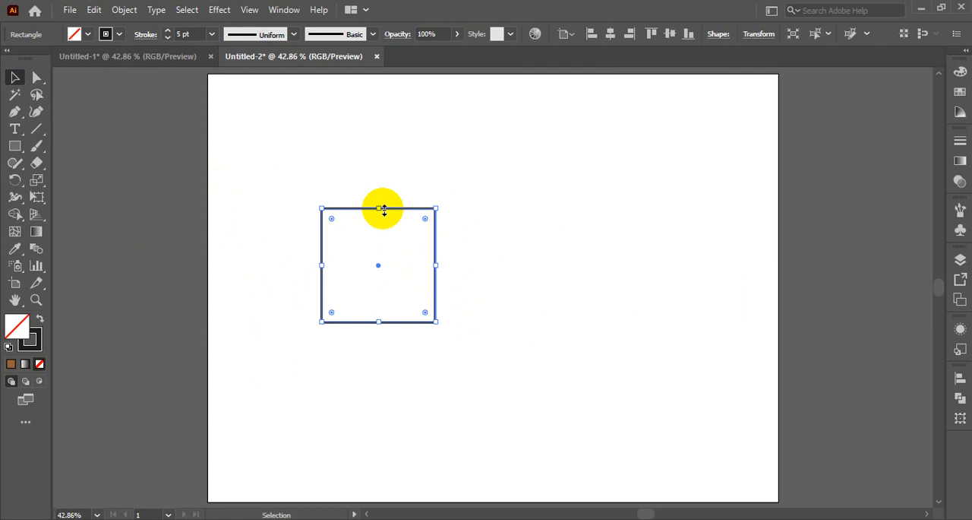
- Shift the square down and right with Direct Selection, try pulling its upper-right corner outward, and undo the corner change
{"action": "left_click", "coordinate": [33, 85]}
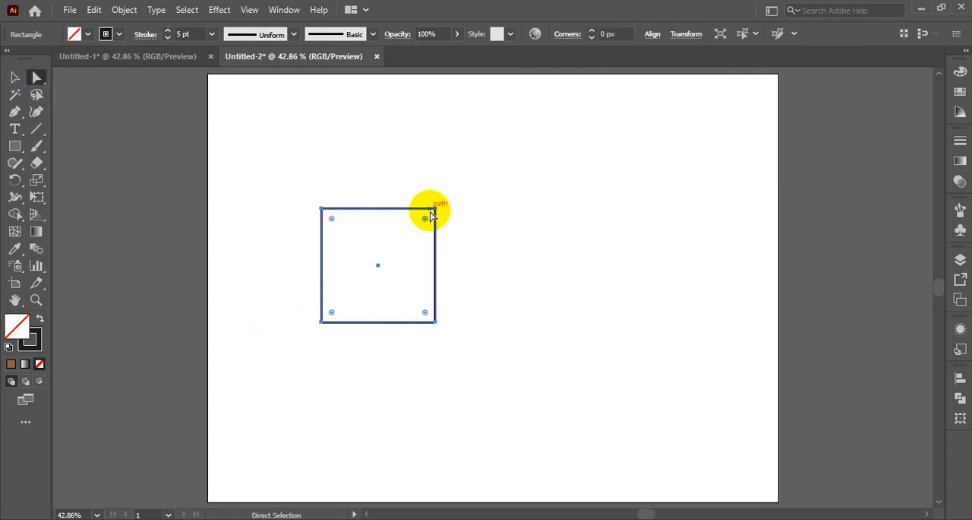
{"action": "left_click_drag", "start_coordinate": [437, 216], "coordinate": [483, 237]}
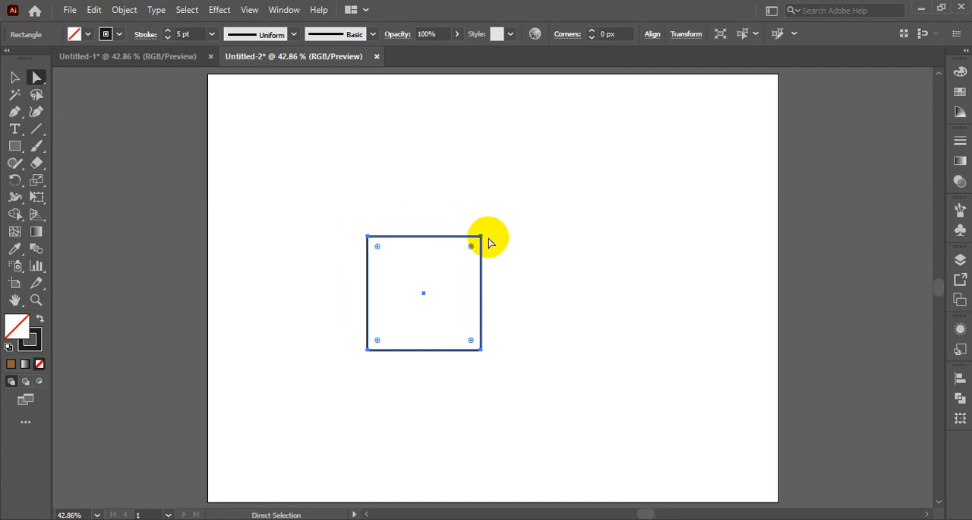
{"action": "left_click", "coordinate": [481, 238]}
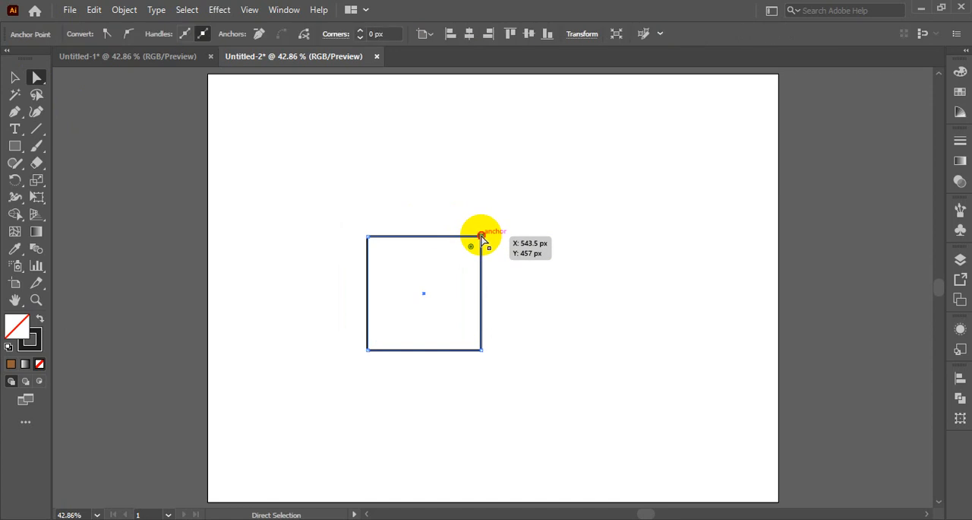
{"action": "left_click_drag", "start_coordinate": [482, 238], "coordinate": [538, 278]}
{"action": "key", "text": "ctrl+z"}
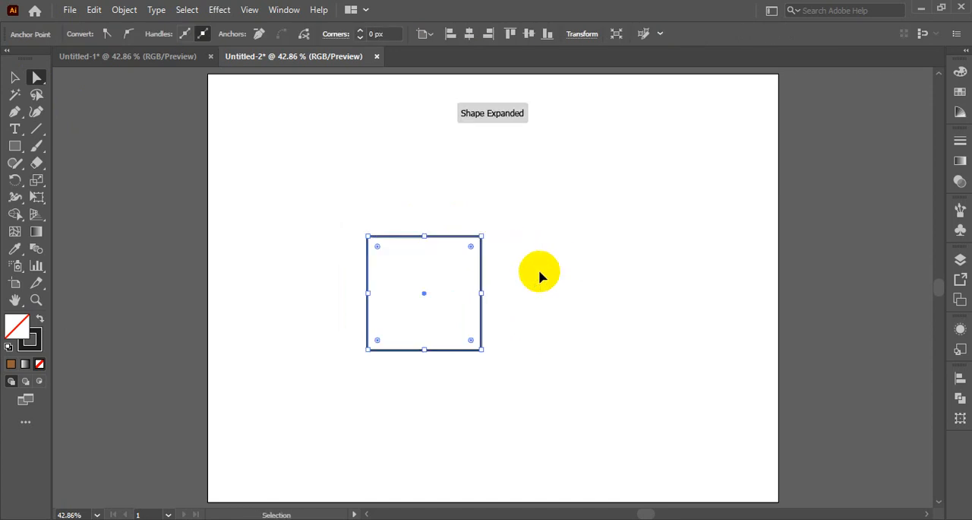
- Direct-select the square's two top anchor points and shift the top edge slightly down and left to slant the shape
{"action": "left_click_drag", "start_coordinate": [348, 225], "coordinate": [417, 266]}
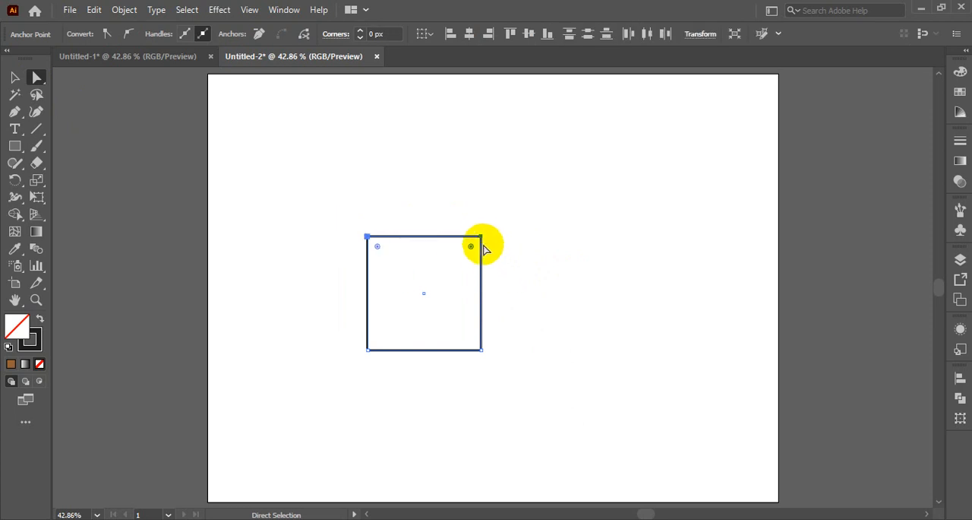
{"action": "mouse_move", "coordinate": [481, 238]}
{"action": "left_mouse_down"}
{"action": "mouse_move", "coordinate": [521, 243]}
{"action": "mouse_move", "coordinate": [399, 240]}
{"action": "mouse_move", "coordinate": [332, 261]}
{"action": "mouse_move", "coordinate": [326, 283]}
{"action": "mouse_move", "coordinate": [452, 285]}
{"action": "mouse_move", "coordinate": [502, 335]}
{"action": "mouse_move", "coordinate": [477, 244]}
{"action": "left_mouse_up"}
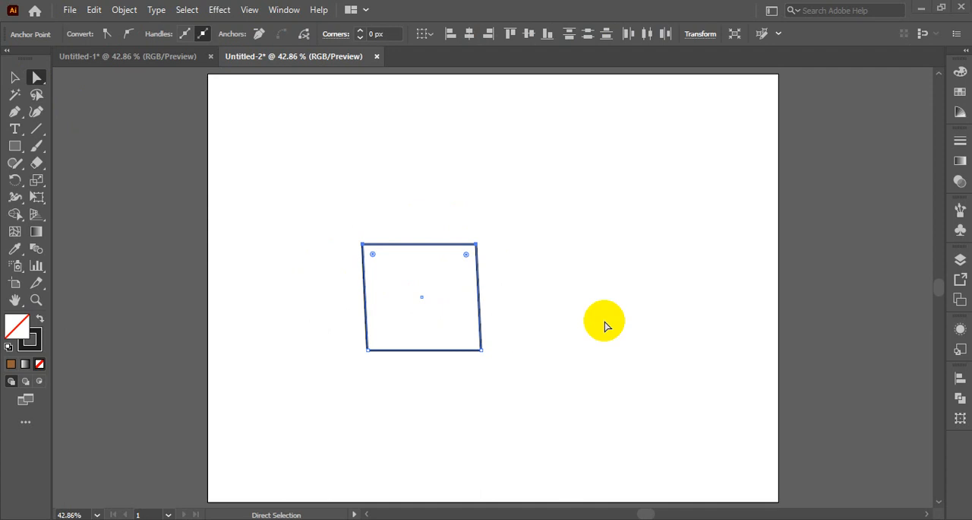
{"action": "key", "text": "v"}
{"action": "key", "text": "a"}
{"action": "key", "text": "v"}
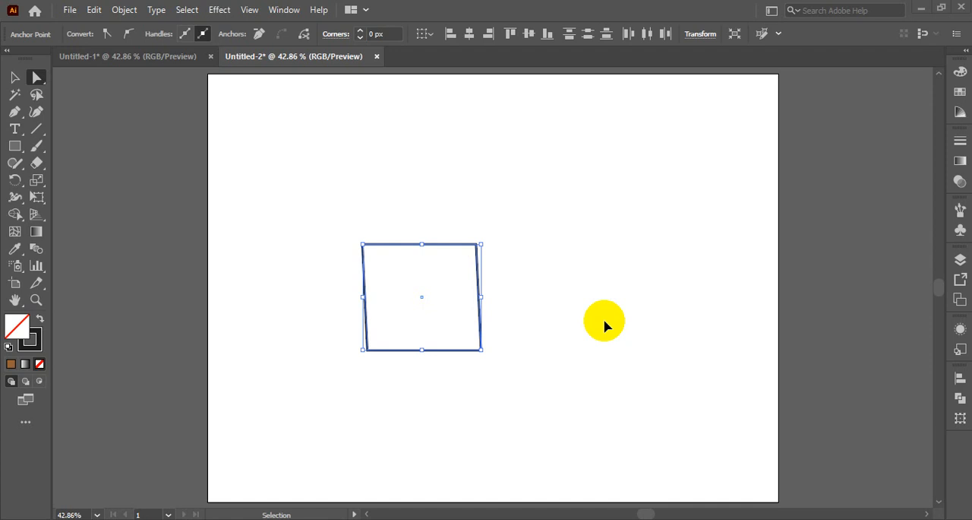
- Delete the slanted square from the artboard
{"action": "left_click", "coordinate": [15, 79]}
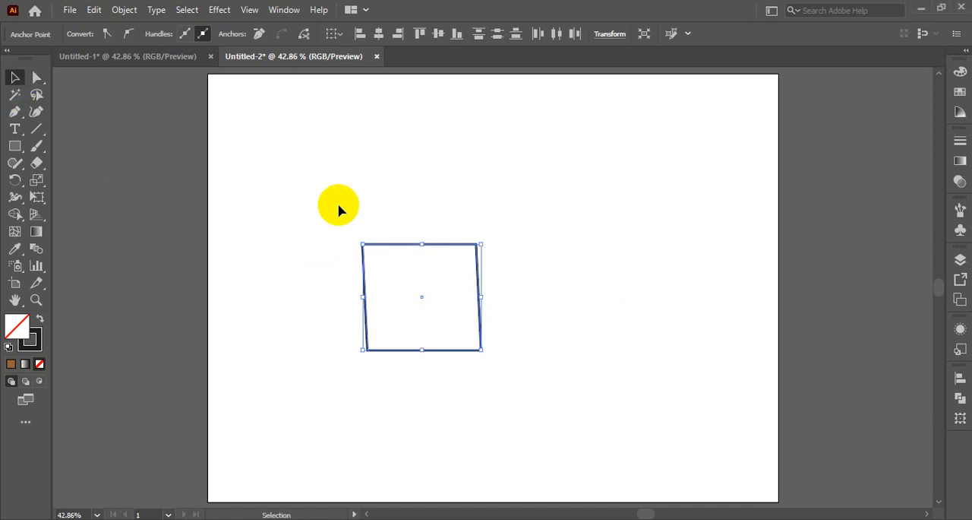
{"action": "left_click_drag", "start_coordinate": [359, 210], "coordinate": [479, 383]}
{"action": "key", "text": "Delete"}
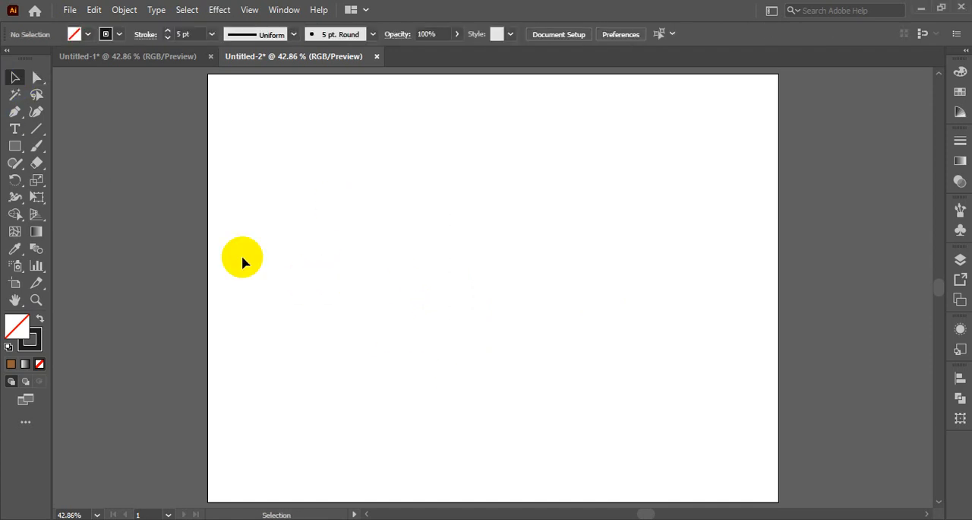
- Draw a new square with a 5 pt stroke and move it fully onto the artboard, left of its centre
{"action": "left_click", "coordinate": [15, 146]}
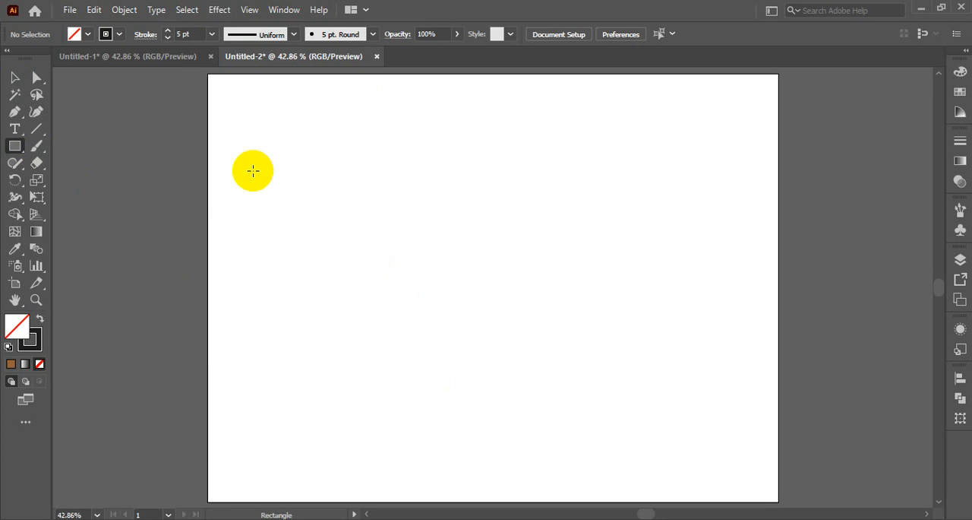
{"action": "mouse_move", "coordinate": [254, 163]}
{"action": "left_mouse_down"}
{"action": "mouse_move", "coordinate": [307, 234]}
{"action": "mouse_move", "coordinate": [374, 242]}
{"action": "mouse_move", "coordinate": [303, 191]}
{"action": "left_mouse_up"}
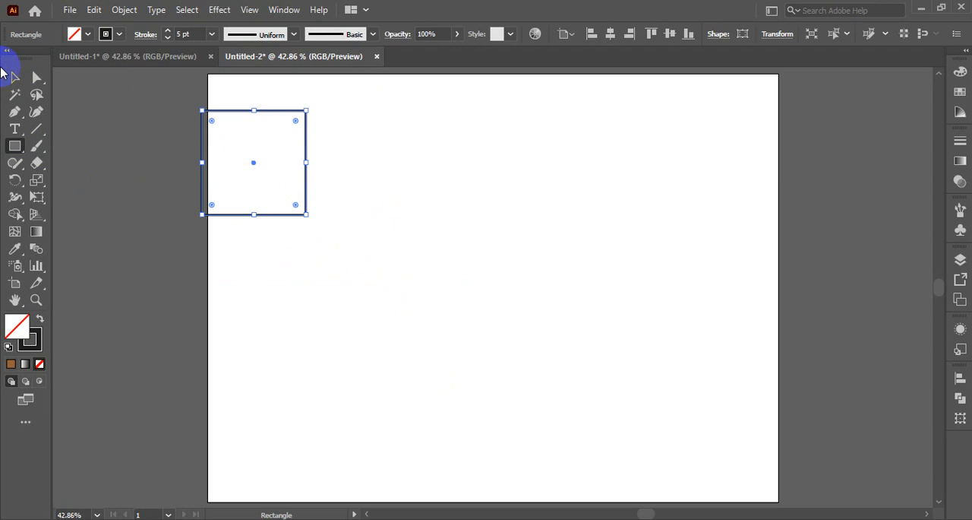
{"action": "left_click", "coordinate": [13, 78]}
{"action": "left_click_drag", "start_coordinate": [267, 114], "coordinate": [397, 181]}
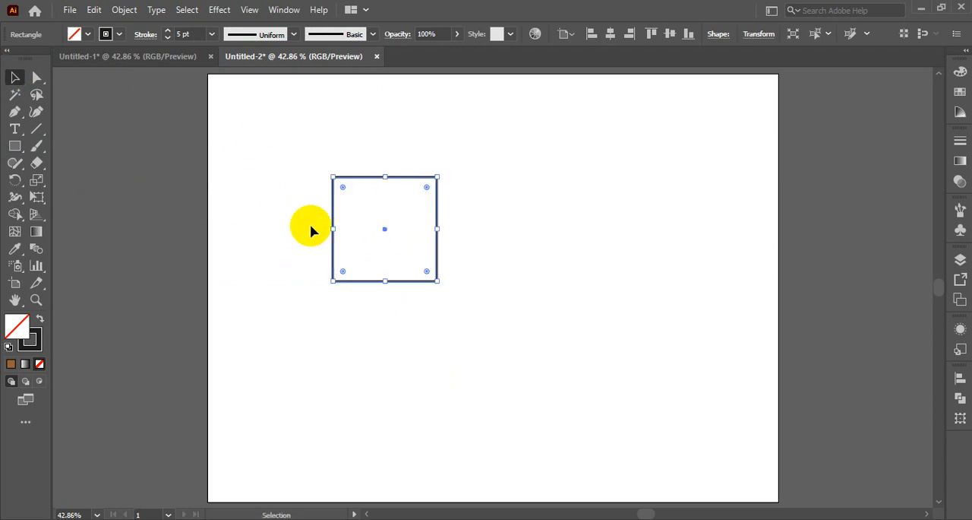
- Use the Scale tool to make two successively smaller concentric copies inside the square
{"action": "left_click", "coordinate": [42, 186]}
{"action": "left_click_drag", "start_coordinate": [42, 187], "coordinate": [118, 181]}
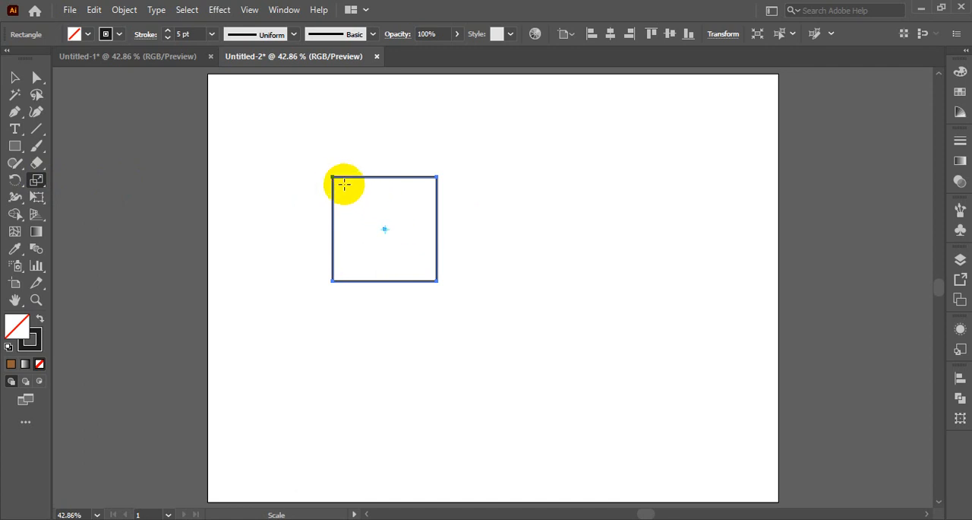
{"action": "left_click_drag", "start_coordinate": [332, 177], "coordinate": [342, 187]}
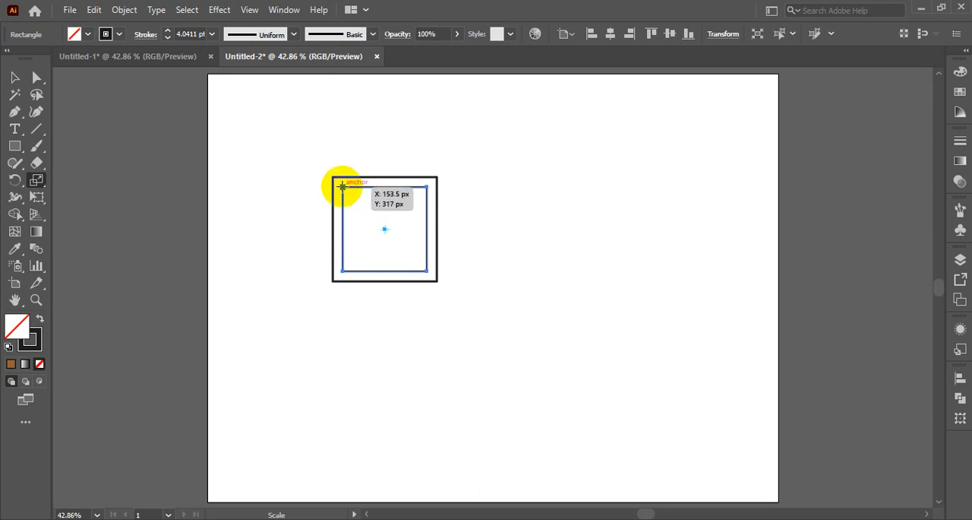
{"action": "left_click_drag", "start_coordinate": [341, 190], "coordinate": [351, 201]}
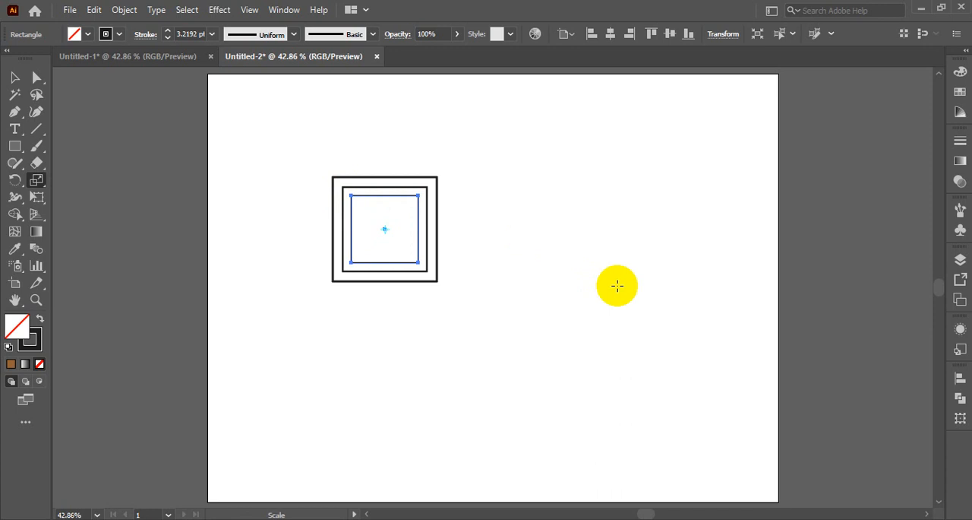
- Repeat the scaled-copy transformation until the nested squares shrink to a tiny one at the centre
{"action": "key", "text": "ctrl+d"}
{"action": "key", "text": "ctrl+d"}
{"action": "key", "text": "ctrl+d"}
{"action": "key", "text": "ctrl+d"}
{"action": "key", "text": "ctrl+d"}
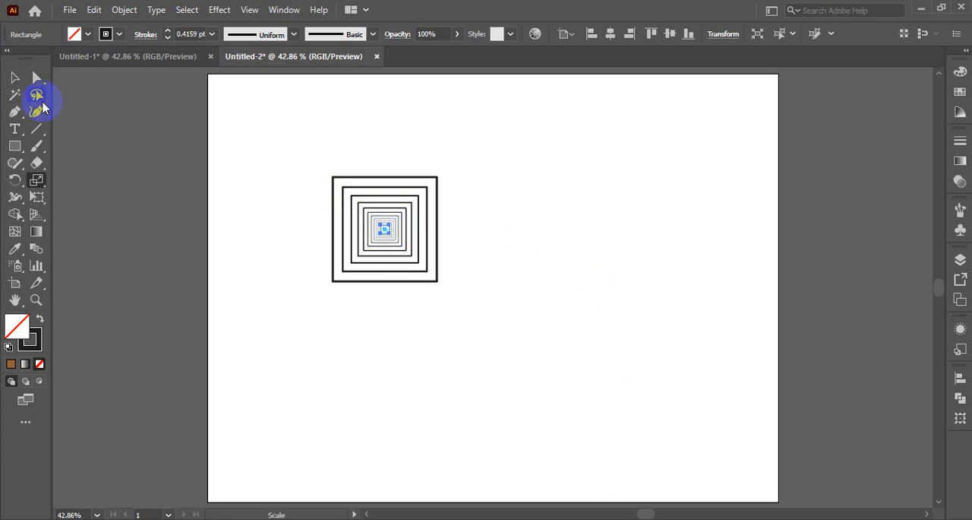
- Move the outermost square to the artboard's upper right and place a copy of it off the artboard's left side
{"action": "left_click", "coordinate": [15, 78]}
{"action": "left_click", "coordinate": [266, 195]}
{"action": "left_click_drag", "start_coordinate": [289, 163], "coordinate": [456, 315]}
{"action": "left_click", "coordinate": [326, 276]}
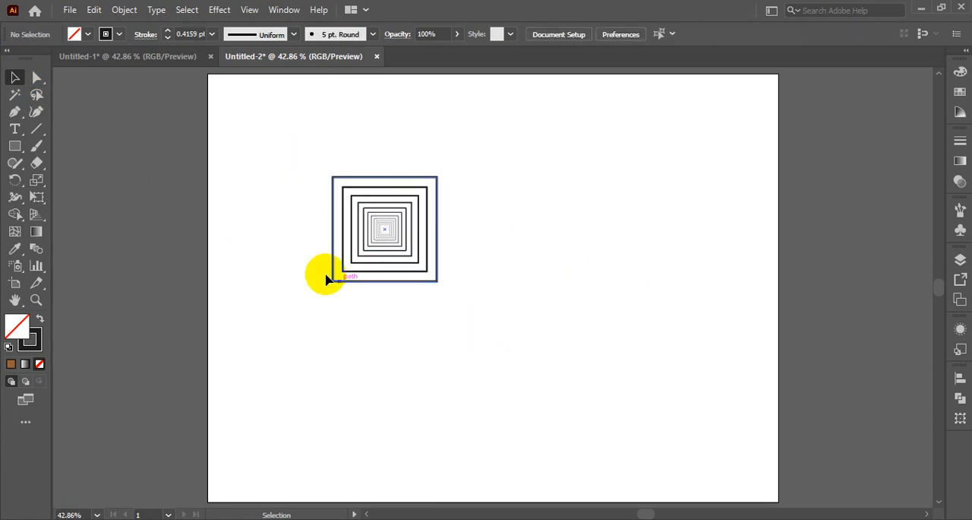
{"action": "left_click_drag", "start_coordinate": [300, 143], "coordinate": [507, 349]}
{"action": "left_click", "coordinate": [491, 368]}
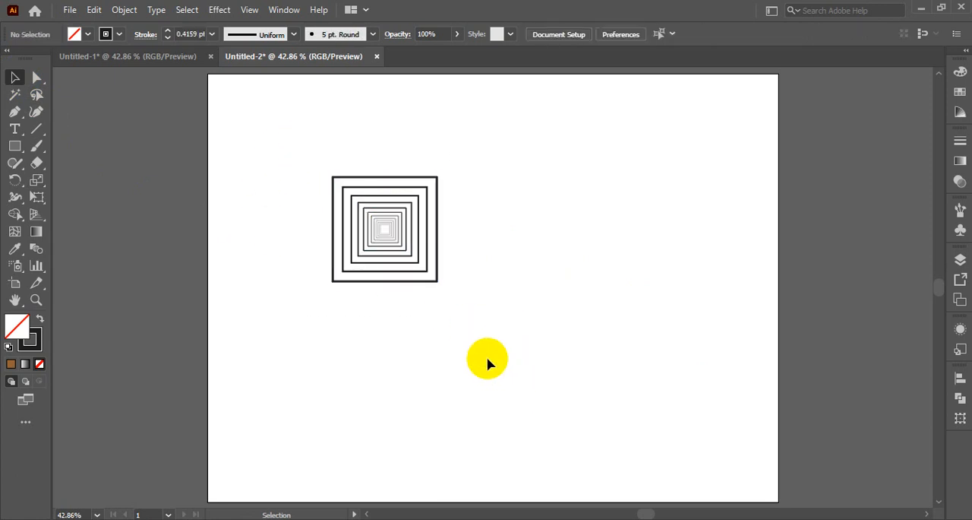
{"action": "left_click_drag", "start_coordinate": [420, 180], "coordinate": [132, 124]}
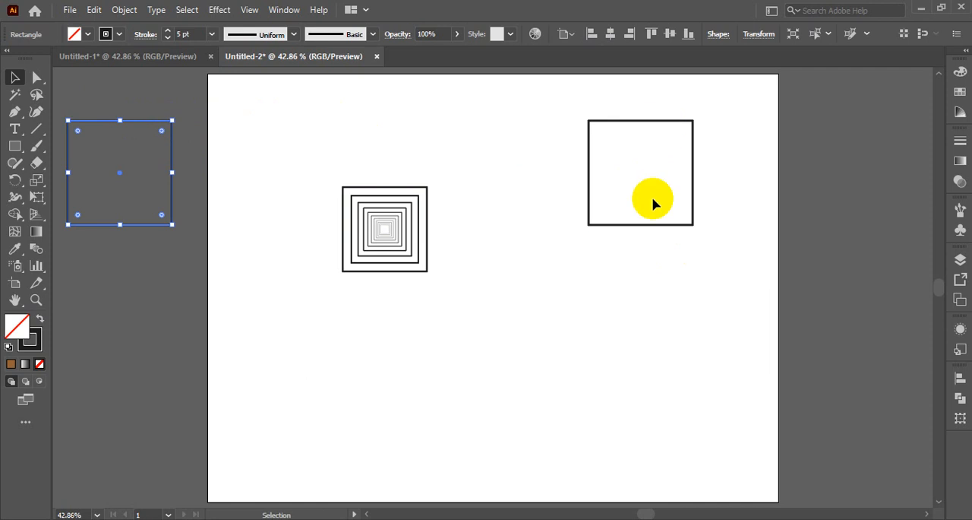
- Use the Scale tool to make a vertically stretched copy of the artboard's upper-right square about its centre
{"action": "left_click", "coordinate": [660, 274]}
{"action": "left_click", "coordinate": [642, 121]}
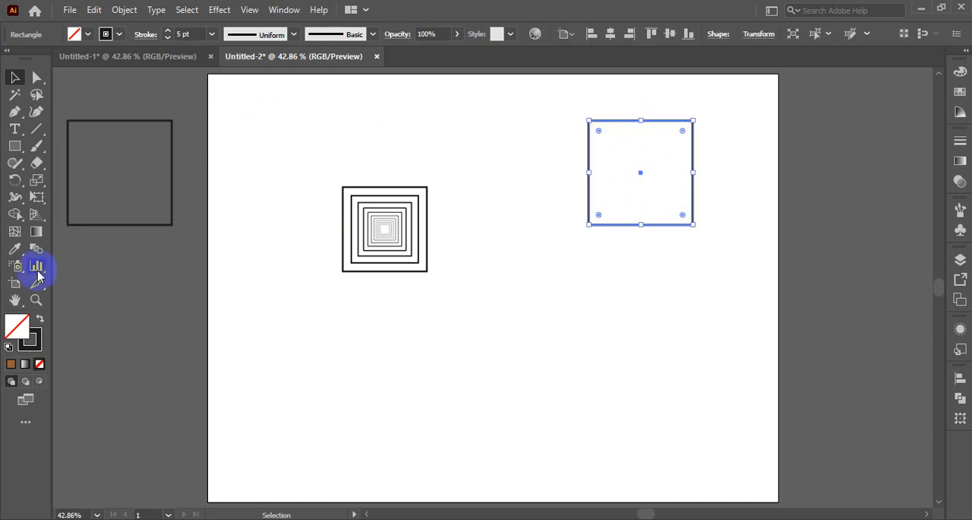
{"action": "left_click", "coordinate": [38, 181]}
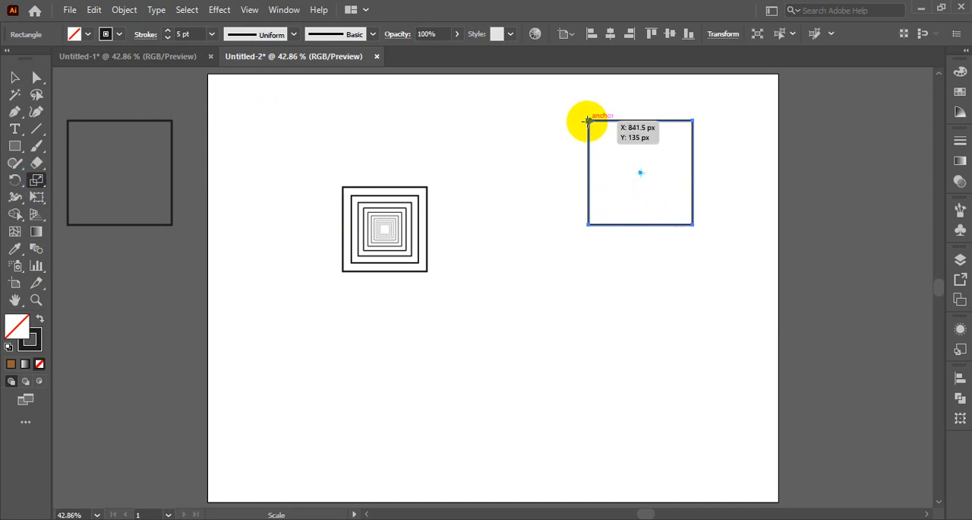
{"action": "left_click_drag", "start_coordinate": [588, 121], "coordinate": [623, 190]}
{"action": "left_click_drag", "start_coordinate": [555, 179], "coordinate": [424, 180]}
{"action": "mouse_move", "coordinate": [415, 180]}
{"action": "left_mouse_down"}
{"action": "mouse_move", "coordinate": [506, 180]}
{"action": "mouse_move", "coordinate": [395, 174]}
{"action": "mouse_move", "coordinate": [686, 174]}
{"action": "mouse_move", "coordinate": [838, 191]}
{"action": "mouse_move", "coordinate": [693, 190]}
{"action": "mouse_move", "coordinate": [701, 247]}
{"action": "mouse_move", "coordinate": [591, 251]}
{"action": "mouse_move", "coordinate": [630, 292]}
{"action": "left_mouse_up"}
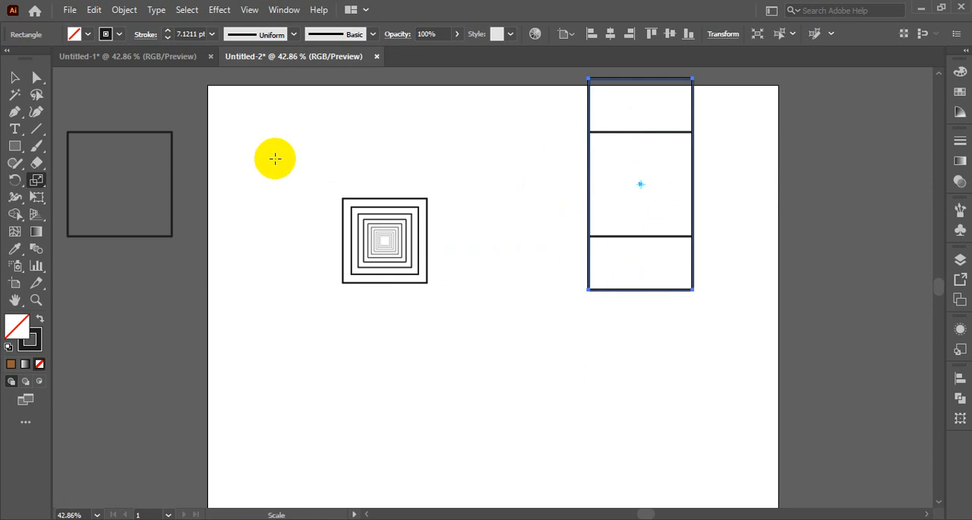
- Delete the upper-right square together with its stretched copy
{"action": "scroll", "coordinate": [285, 171], "scroll_direction": "up", "scroll_amount": 3}
{"action": "left_click", "coordinate": [15, 78]}
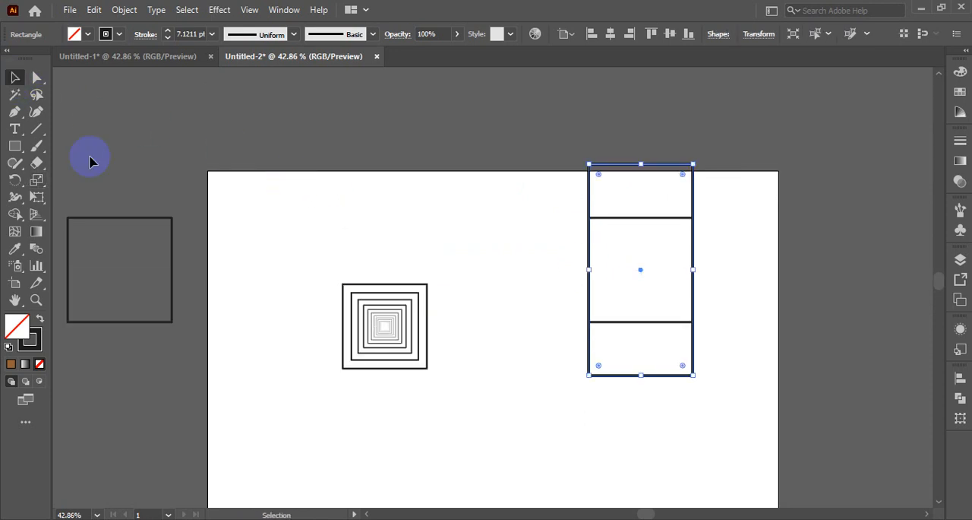
{"action": "left_click", "coordinate": [519, 238]}
{"action": "scroll", "coordinate": [547, 197], "scroll_direction": "down", "scroll_amount": 2}
{"action": "left_click_drag", "start_coordinate": [572, 151], "coordinate": [661, 344]}
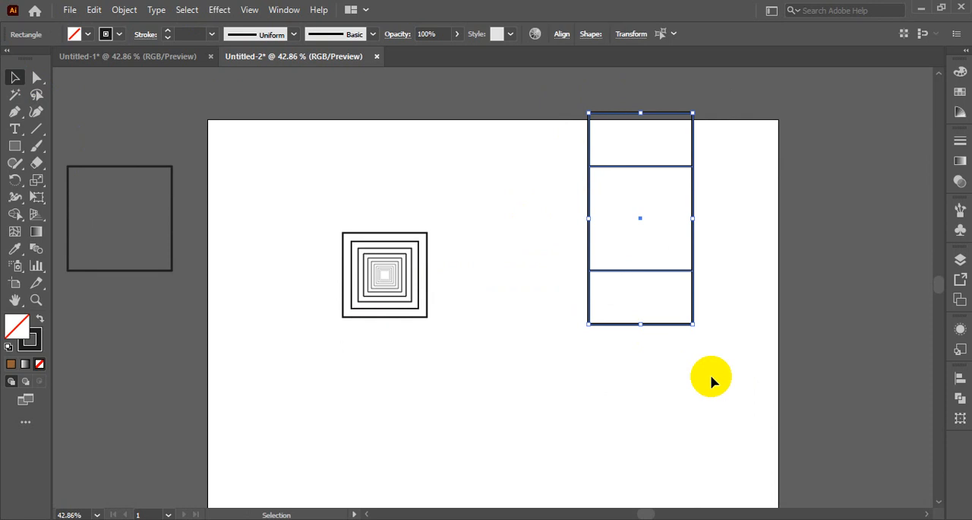
{"action": "key", "text": "Delete"}
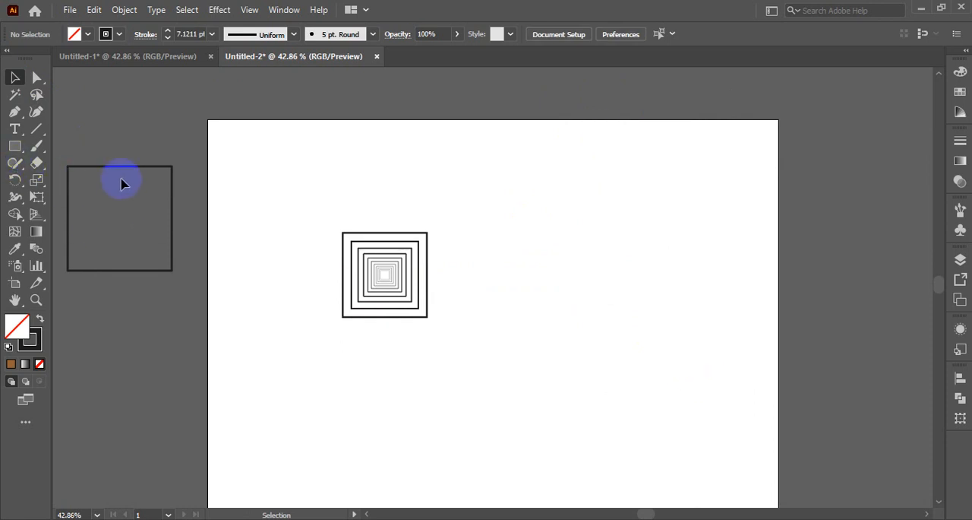
- Move the spare square onto the artboard and the nested squares off the artboard's left side
{"action": "left_click_drag", "start_coordinate": [119, 171], "coordinate": [545, 172]}
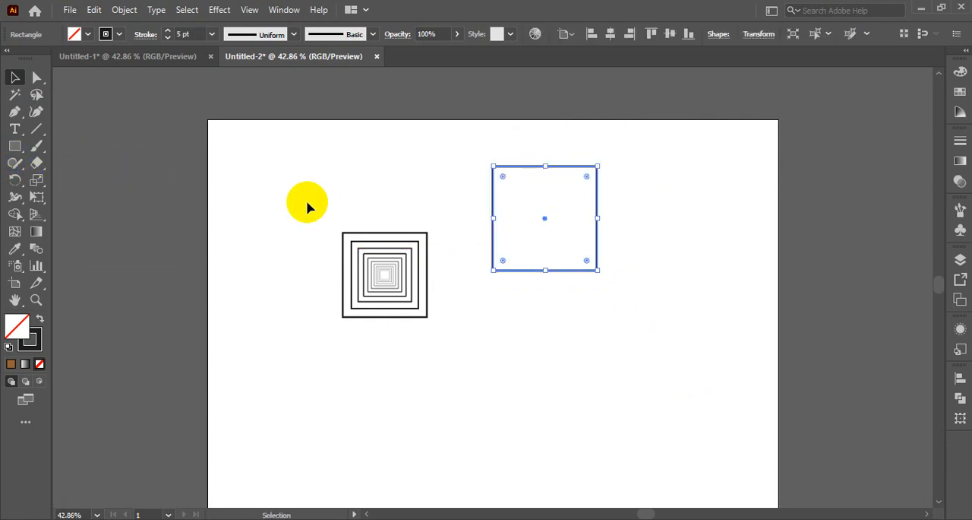
{"action": "left_click_drag", "start_coordinate": [306, 205], "coordinate": [456, 346]}
{"action": "left_click_drag", "start_coordinate": [421, 275], "coordinate": [143, 146]}
- Place the square near the artboard's upper left, keep an outlined copy off the left side, and swap its fill and stroke
{"action": "left_click", "coordinate": [577, 169]}
{"action": "left_click_drag", "start_coordinate": [578, 170], "coordinate": [337, 178]}
{"action": "left_click", "coordinate": [40, 321]}
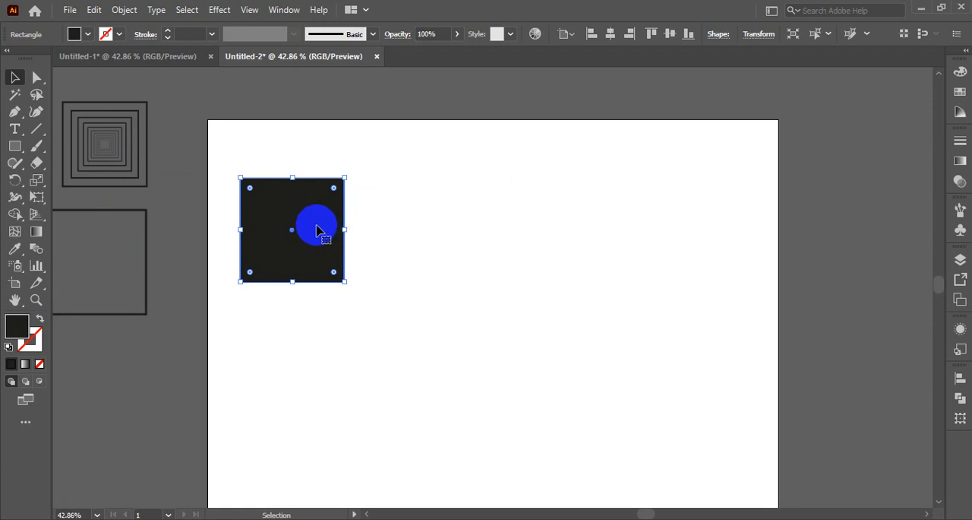
- Copy the black square to the right with a narrow gap and repeat the copy to form a row of five
{"action": "left_click_drag", "start_coordinate": [318, 230], "coordinate": [436, 240]}
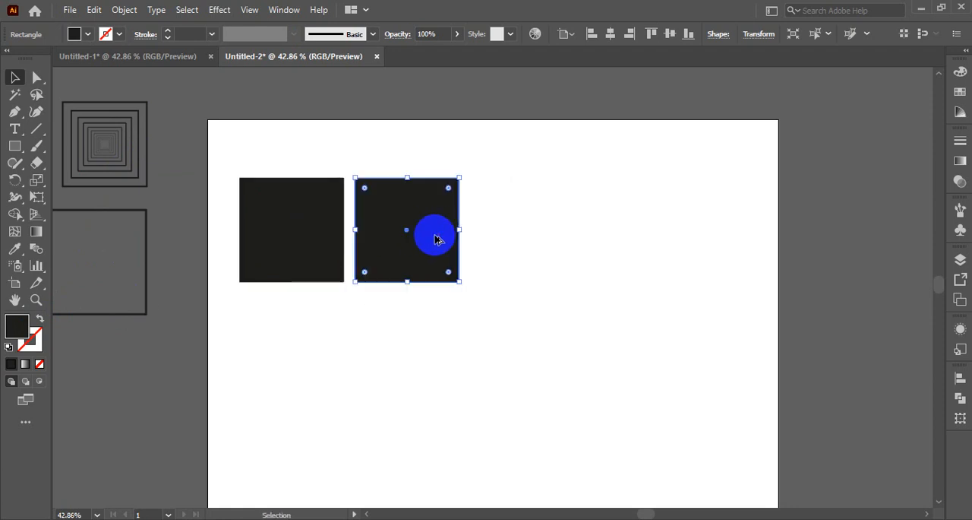
{"action": "key", "text": "ctrl+d"}
{"action": "key", "text": "ctrl+d"}
{"action": "key", "text": "ctrl+d"}
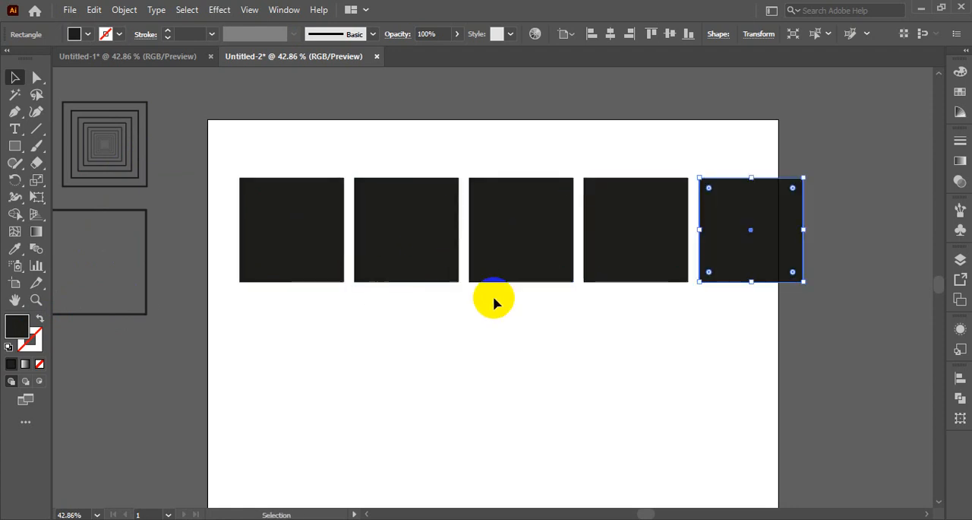
- Select all five black squares and scale the row down proportionally to fit within the artboard's width
{"action": "left_click", "coordinate": [204, 168]}
{"action": "left_click_drag", "start_coordinate": [513, 325], "coordinate": [864, 328]}
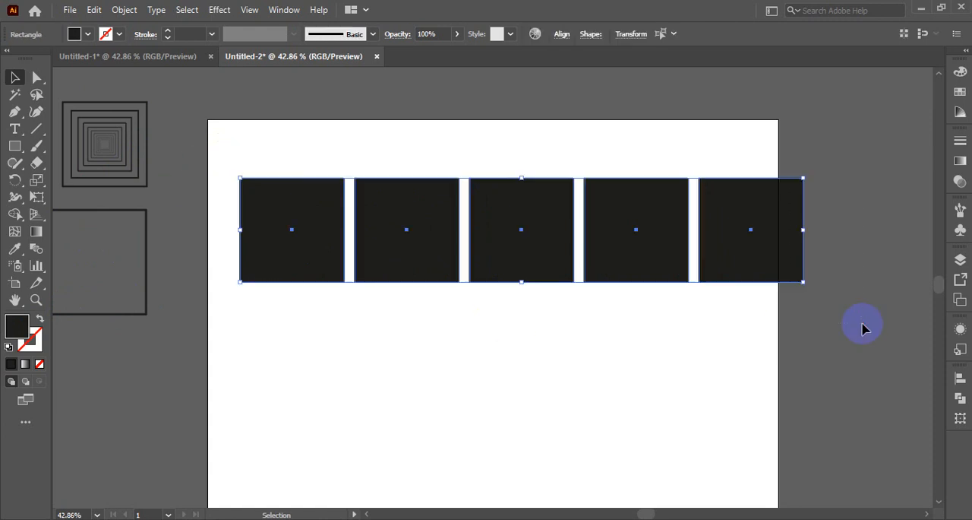
{"action": "left_click_drag", "start_coordinate": [803, 282], "coordinate": [752, 264]}
{"action": "left_click", "coordinate": [649, 254]}
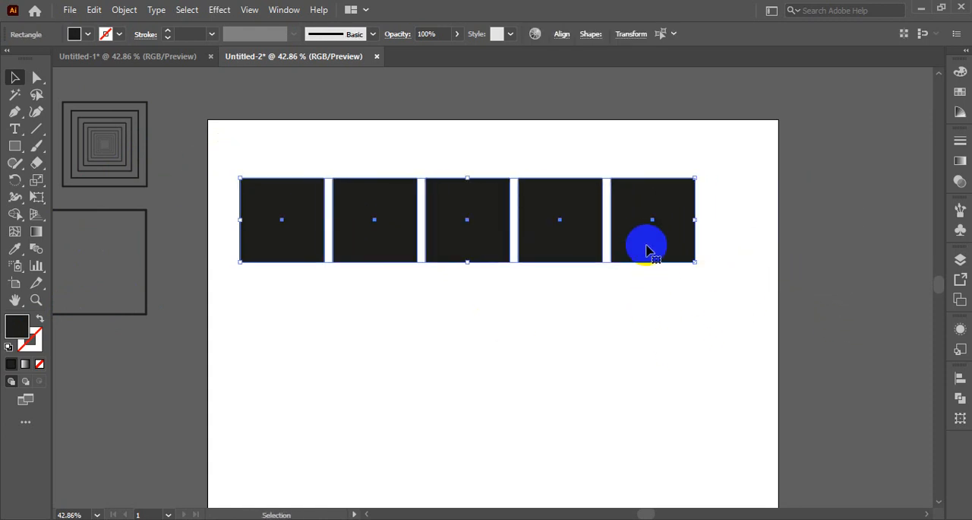
- Copy the row of squares downward with a narrow gap and repeat the copy to form four rows
{"action": "left_click_drag", "start_coordinate": [643, 247], "coordinate": [644, 336]}
{"action": "scroll", "coordinate": [714, 383], "scroll_direction": "down", "scroll_amount": 3}
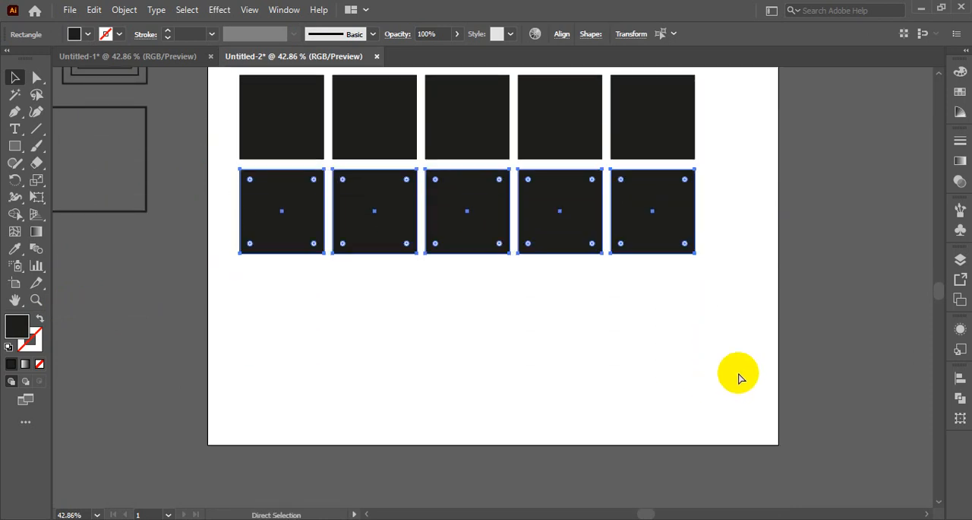
{"action": "key", "text": "ctrl+d"}
{"action": "key", "text": "ctrl+d"}
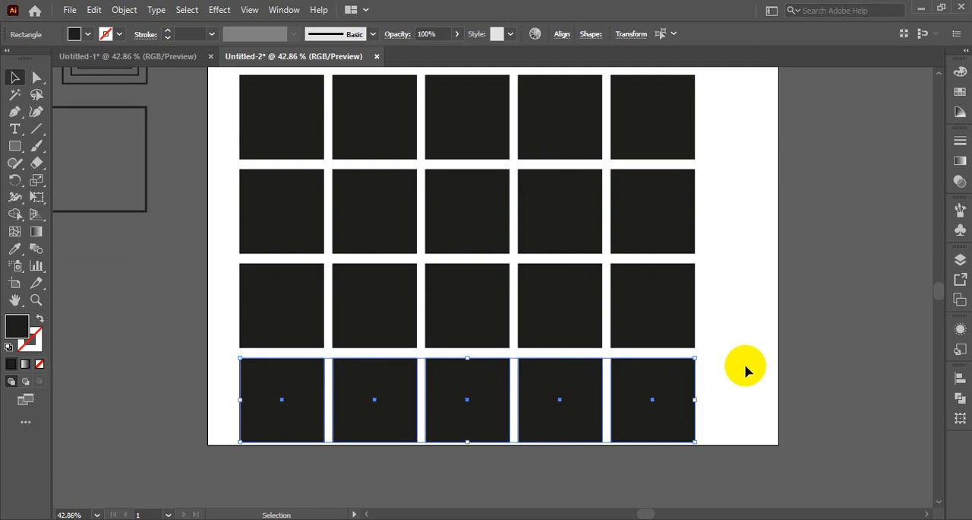
- Select the top row and stretch it with the Scale tool about its centre until it extends past both artboard sides
{"action": "scroll", "coordinate": [760, 357], "scroll_direction": "up", "scroll_amount": 2}
{"action": "left_click_drag", "start_coordinate": [210, 127], "coordinate": [692, 192]}
{"action": "left_click", "coordinate": [82, 89]}
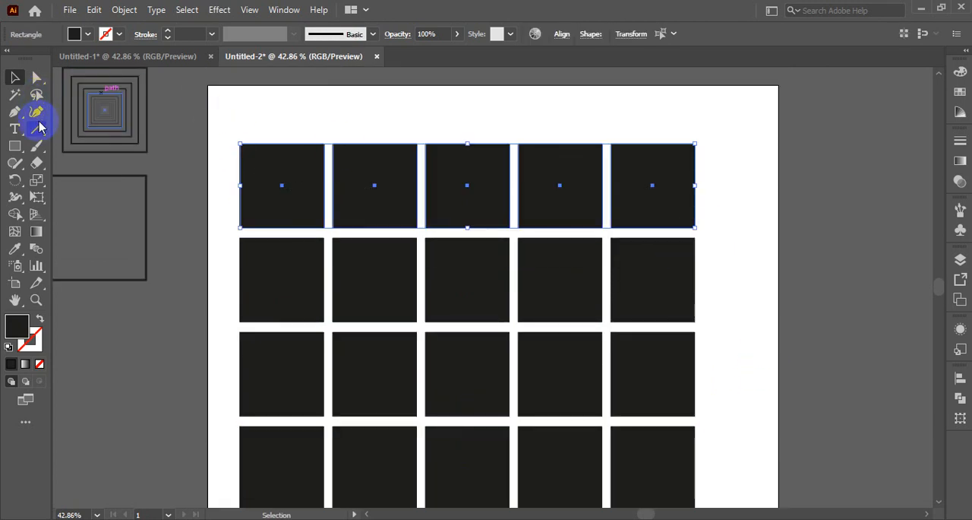
{"action": "left_click", "coordinate": [38, 184]}
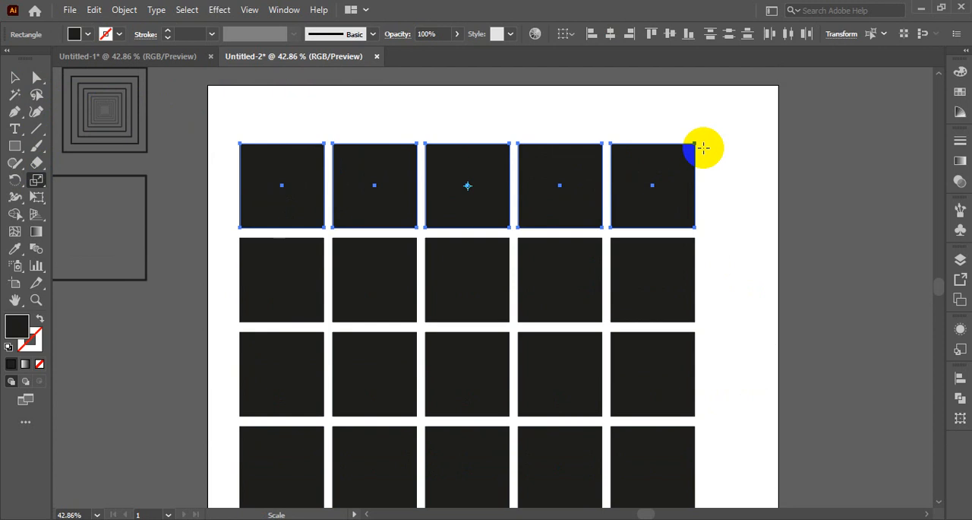
{"action": "left_click_drag", "start_coordinate": [695, 142], "coordinate": [801, 150]}
- Select the second row and stretch it horizontally with the Scale tool, keeping it narrower than the top row
{"action": "left_click_drag", "start_coordinate": [213, 242], "coordinate": [686, 304]}
{"action": "left_click", "coordinate": [13, 80]}
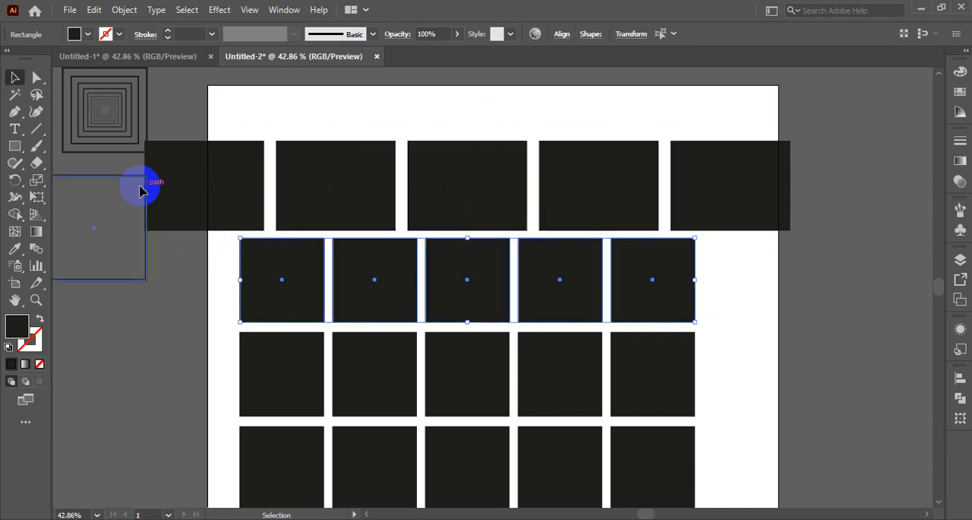
{"action": "left_click", "coordinate": [36, 182]}
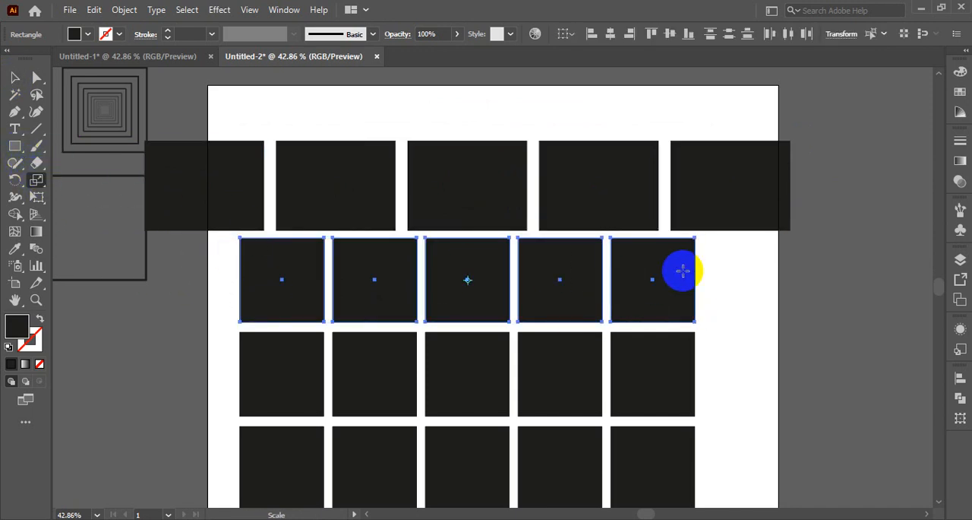
{"action": "left_click_drag", "start_coordinate": [695, 238], "coordinate": [747, 239]}
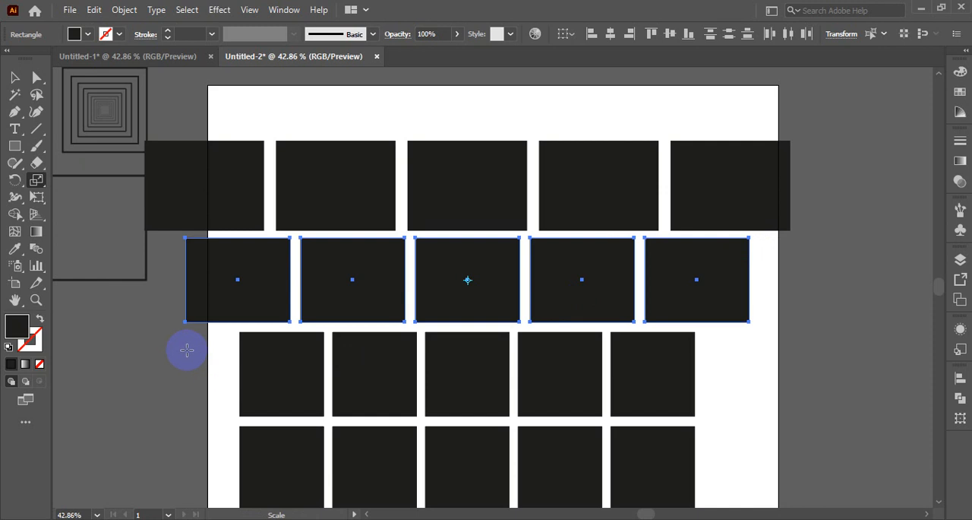
- Select the third row and stretch it with the Scale tool to a width between those of the two rows above
{"action": "left_click", "coordinate": [14, 78]}
{"action": "left_click_drag", "start_coordinate": [232, 341], "coordinate": [753, 426]}
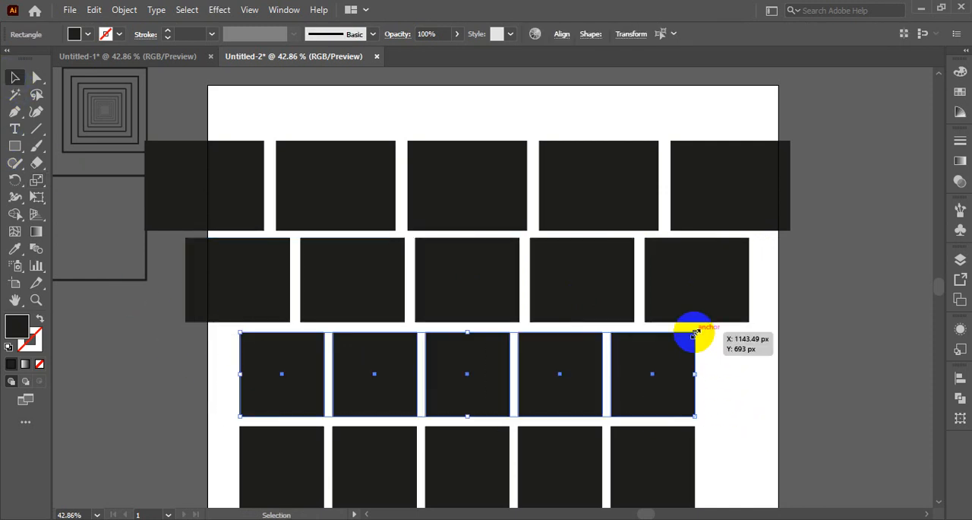
{"action": "mouse_move", "coordinate": [694, 332]}
{"action": "left_mouse_down"}
{"action": "mouse_move", "coordinate": [722, 332]}
{"action": "mouse_move", "coordinate": [695, 332]}
{"action": "left_mouse_up"}
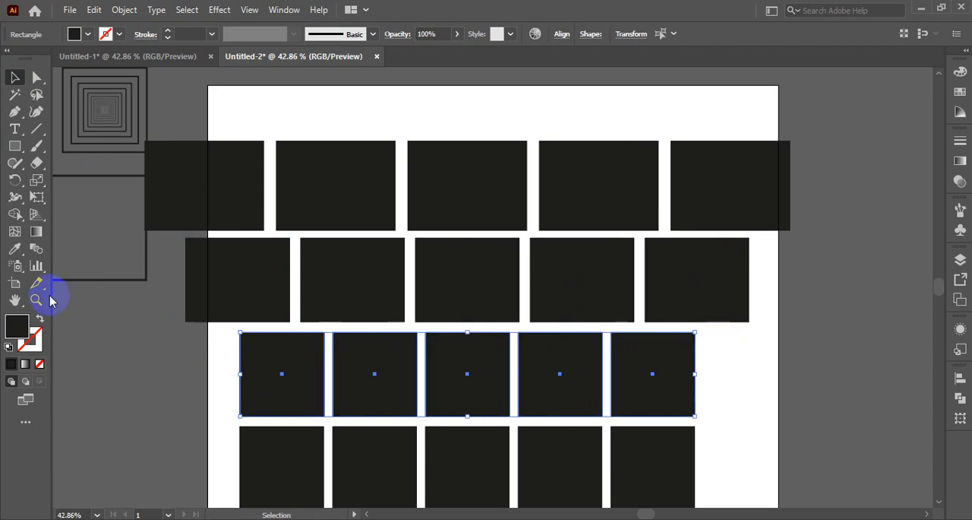
{"action": "left_click", "coordinate": [38, 183]}
{"action": "left_click_drag", "start_coordinate": [233, 332], "coordinate": [149, 333]}
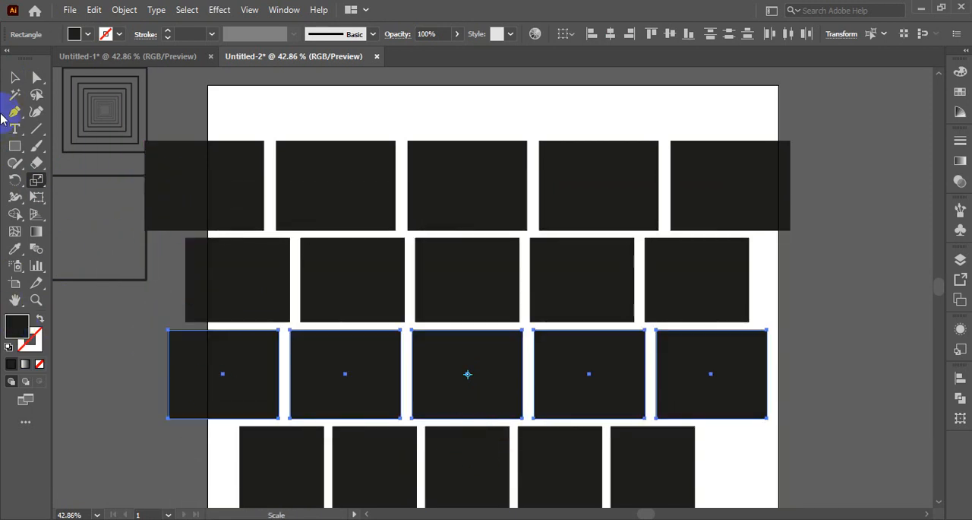
- Select the lower three rows of rectangles and delete them
{"action": "left_click", "coordinate": [13, 77]}
{"action": "left_click", "coordinate": [180, 260]}
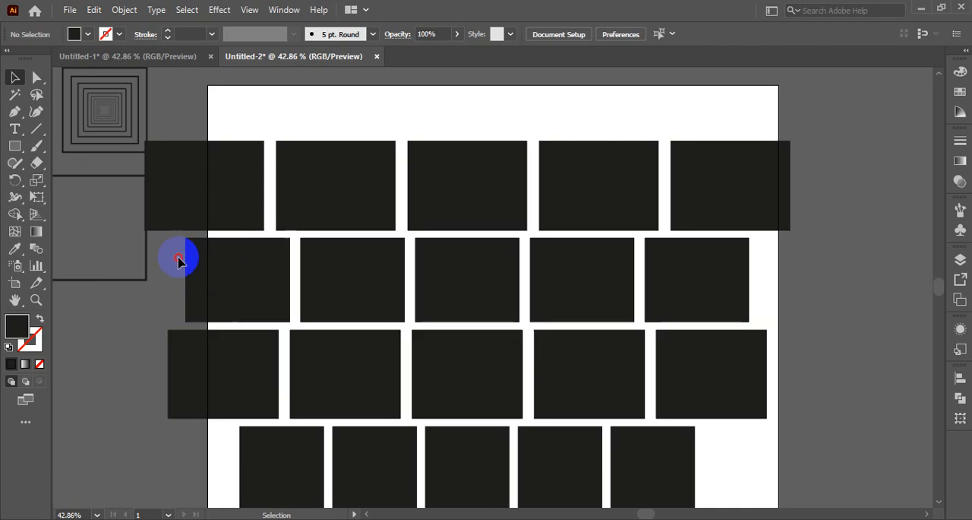
{"action": "left_click_drag", "start_coordinate": [179, 260], "coordinate": [692, 484]}
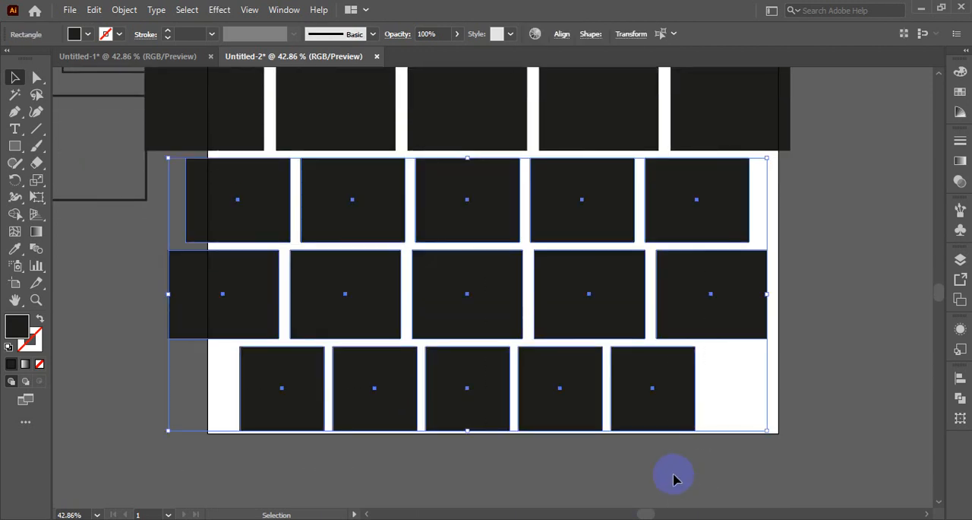
{"action": "key", "text": "Delete"}
- Select the remaining row and scale it about its centre into narrow vertical bars extending beyond the artboard's bottom edge
{"action": "scroll", "coordinate": [619, 423], "scroll_direction": "up", "scroll_amount": 2}
{"action": "left_click", "coordinate": [169, 173]}
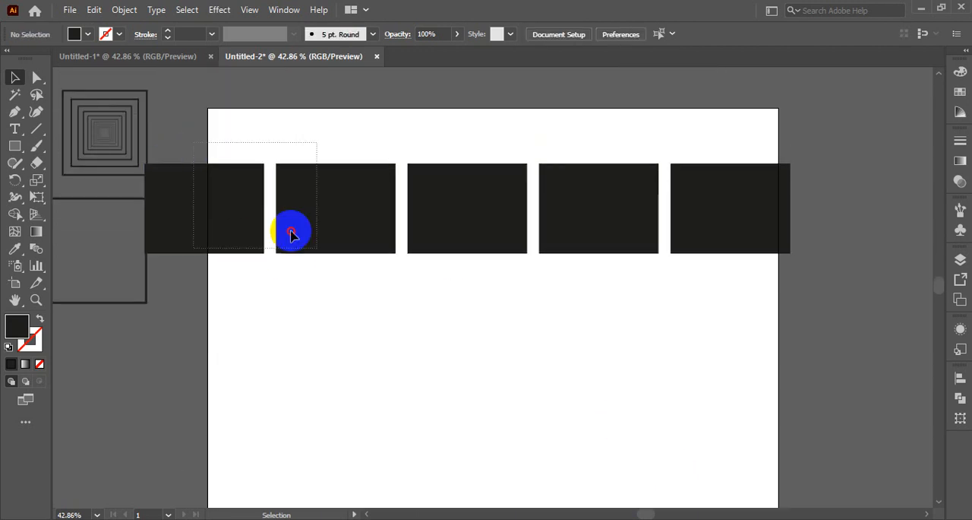
{"action": "left_click_drag", "start_coordinate": [292, 234], "coordinate": [748, 296]}
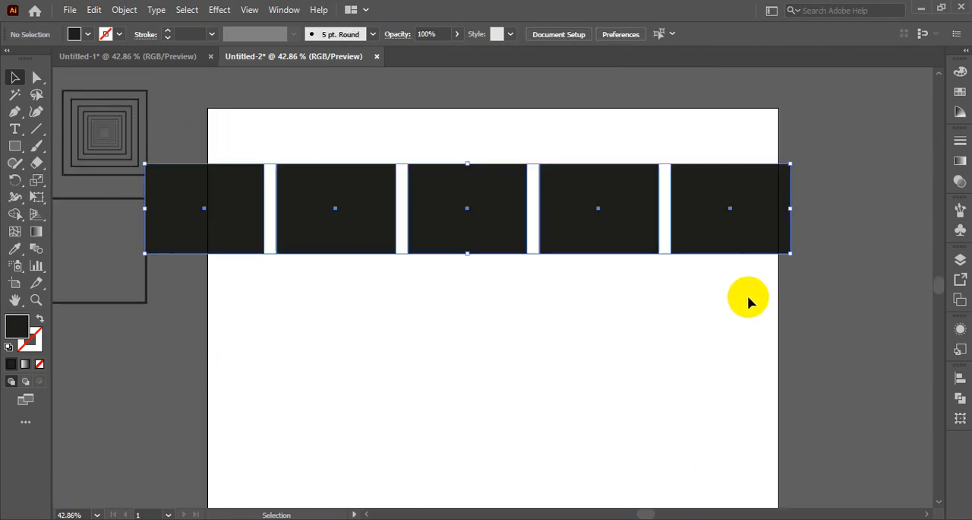
{"action": "left_click", "coordinate": [26, 183]}
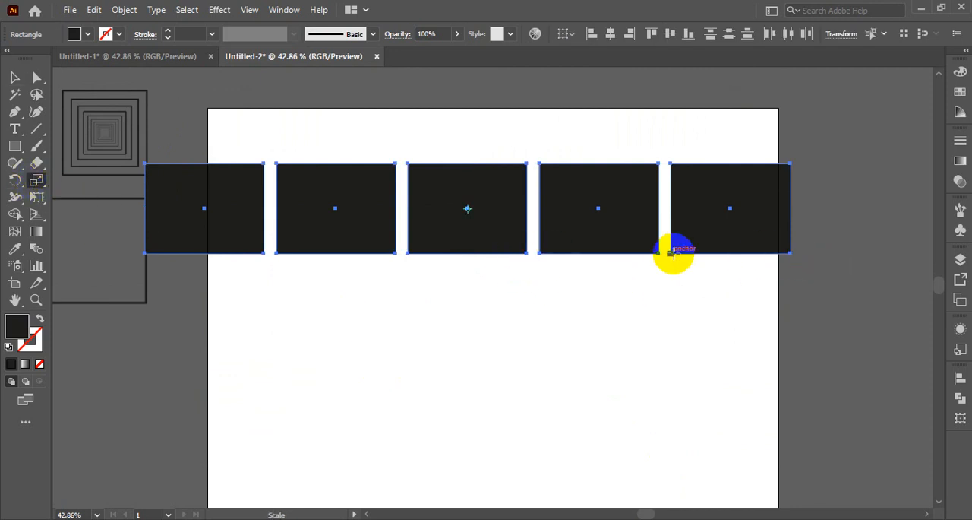
{"action": "left_click_drag", "start_coordinate": [672, 253], "coordinate": [495, 437]}
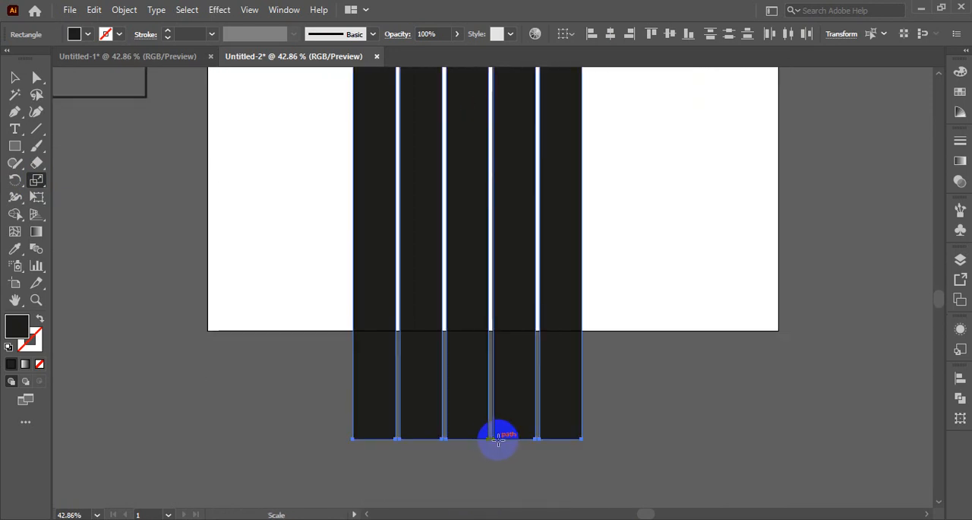
- Scale the five vertical bars down further in two passes, making them shorter and narrower about their centre
{"action": "scroll", "coordinate": [651, 412], "scroll_direction": "up", "scroll_amount": 6}
{"action": "scroll", "coordinate": [684, 403], "scroll_direction": "down", "scroll_amount": 2}
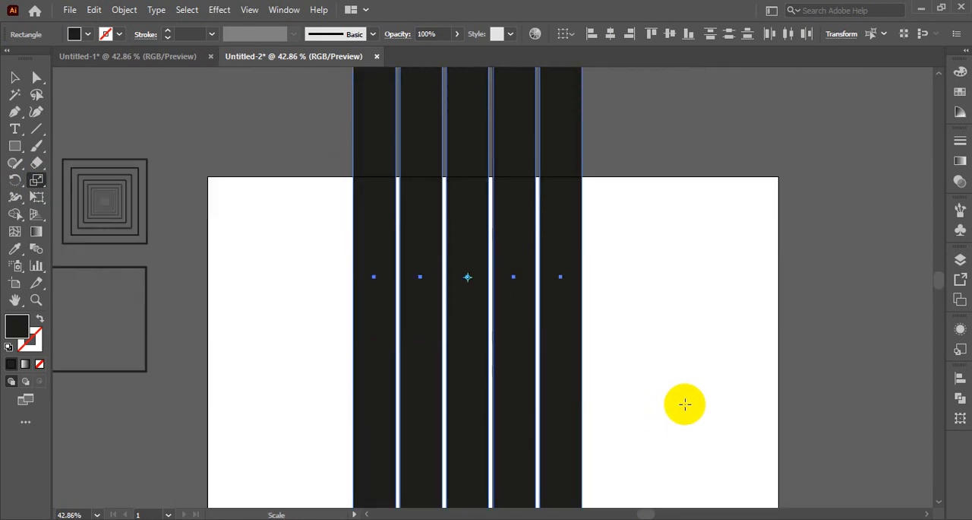
{"action": "scroll", "coordinate": [683, 404], "scroll_direction": "up", "scroll_amount": 9}
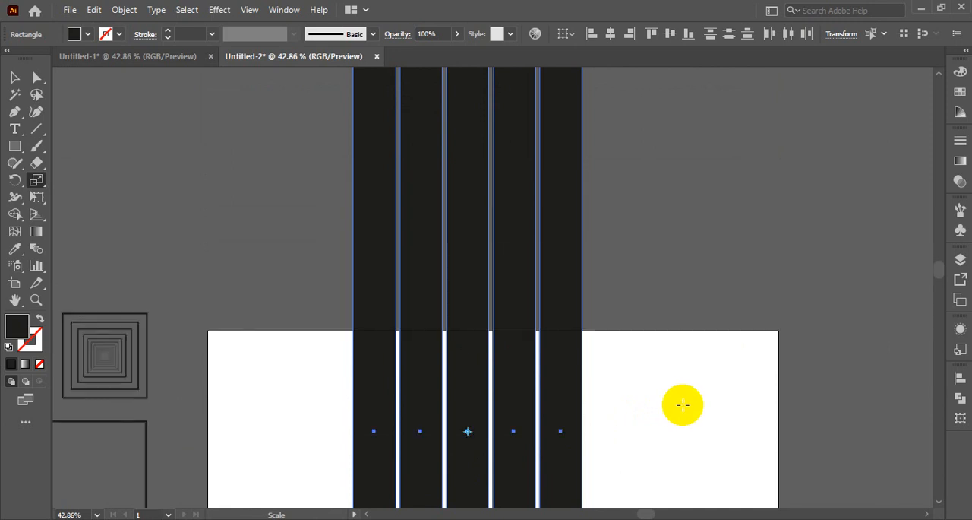
{"action": "left_click_drag", "start_coordinate": [489, 149], "coordinate": [481, 383]}
{"action": "scroll", "coordinate": [696, 381], "scroll_direction": "down", "scroll_amount": 2}
{"action": "scroll", "coordinate": [696, 381], "scroll_direction": "down", "scroll_amount": 8}
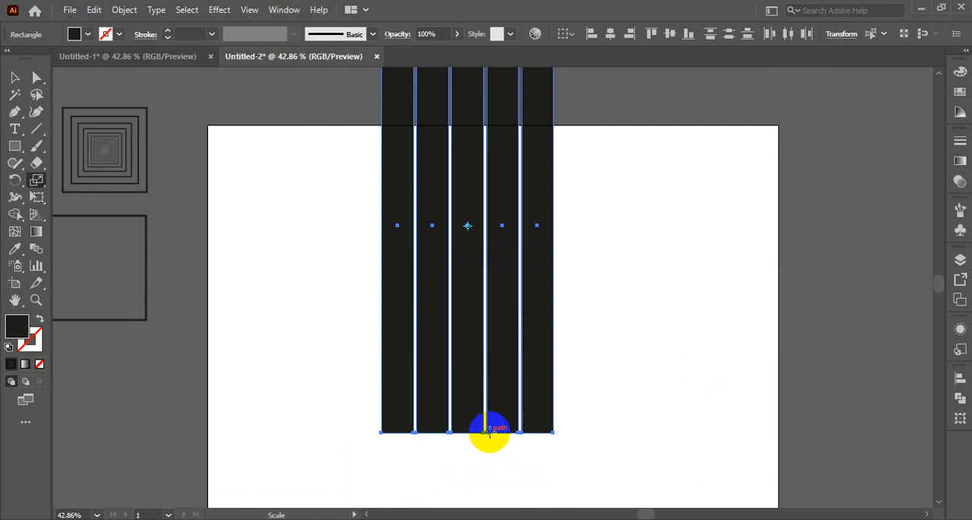
{"action": "left_click_drag", "start_coordinate": [486, 437], "coordinate": [481, 352]}
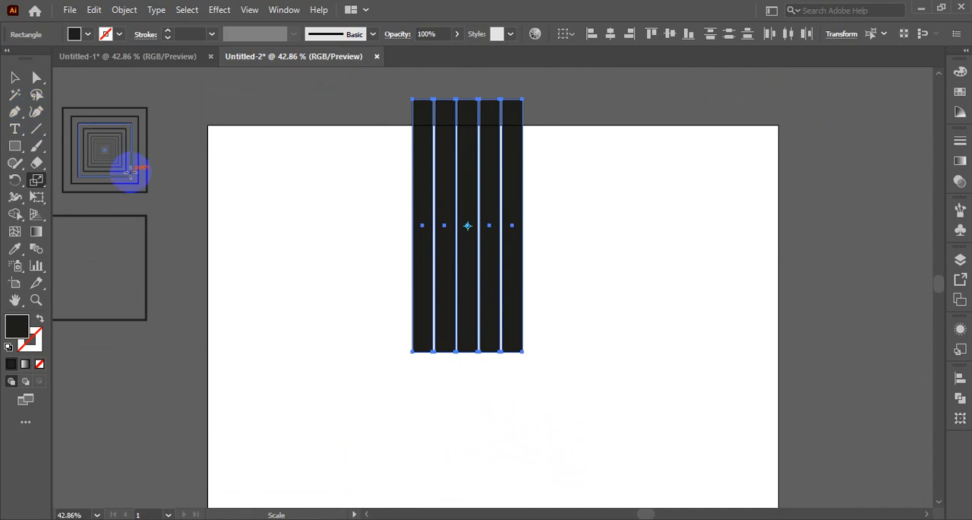
- Undo the bar scalings and the row deletion, and deselect the restored rows
{"action": "key", "text": "ctrl+z"}
{"action": "key", "text": "ctrl+z"}
{"action": "key", "text": "ctrl+z"}
{"action": "key", "text": "ctrl+z"}
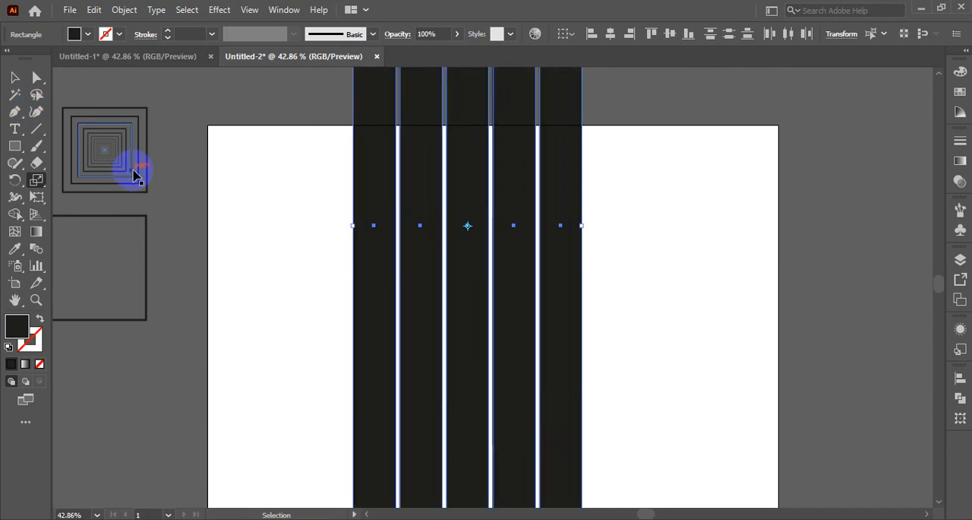
{"action": "key", "text": "ctrl+z"}
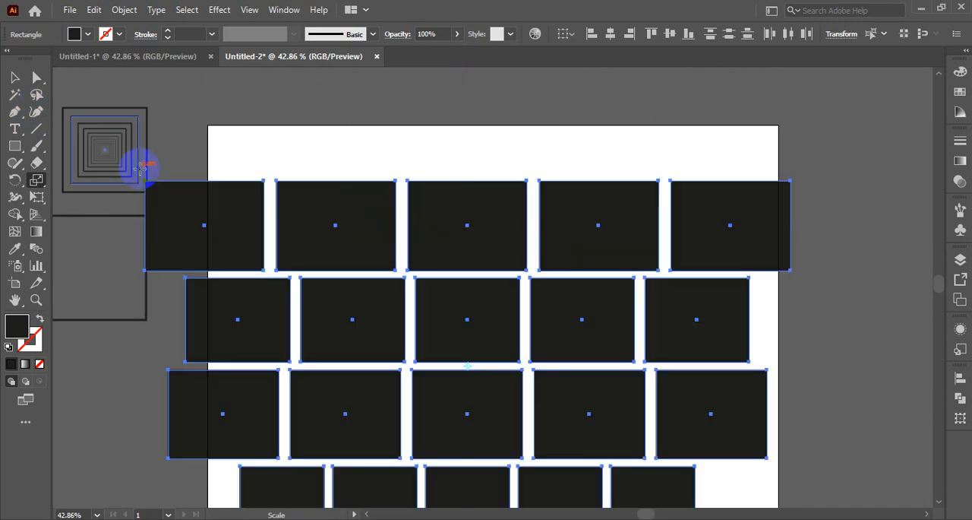
{"action": "key", "text": "v"}
{"action": "left_click", "coordinate": [247, 120]}
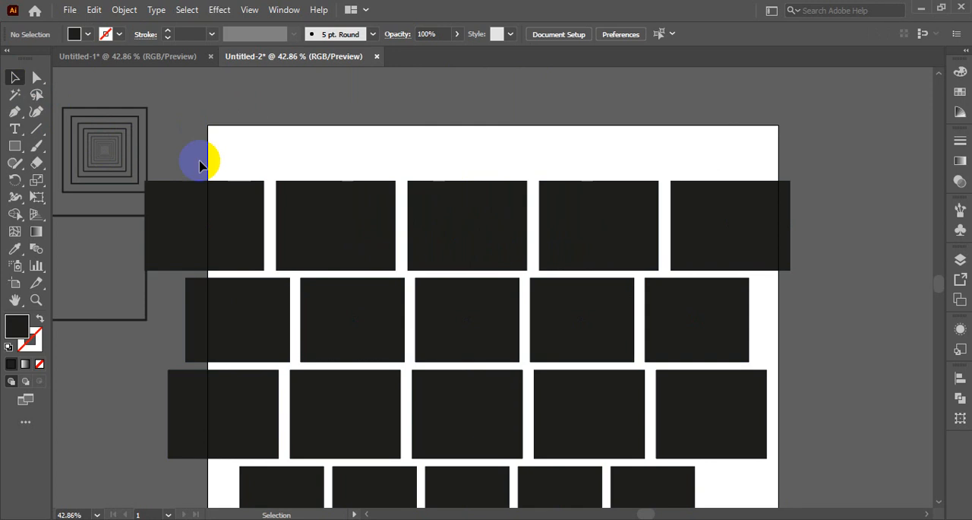
- Select the upper three rows of black rectangles and delete them, keeping only the bottom row of five squares
{"action": "left_click_drag", "start_coordinate": [208, 211], "coordinate": [722, 243]}
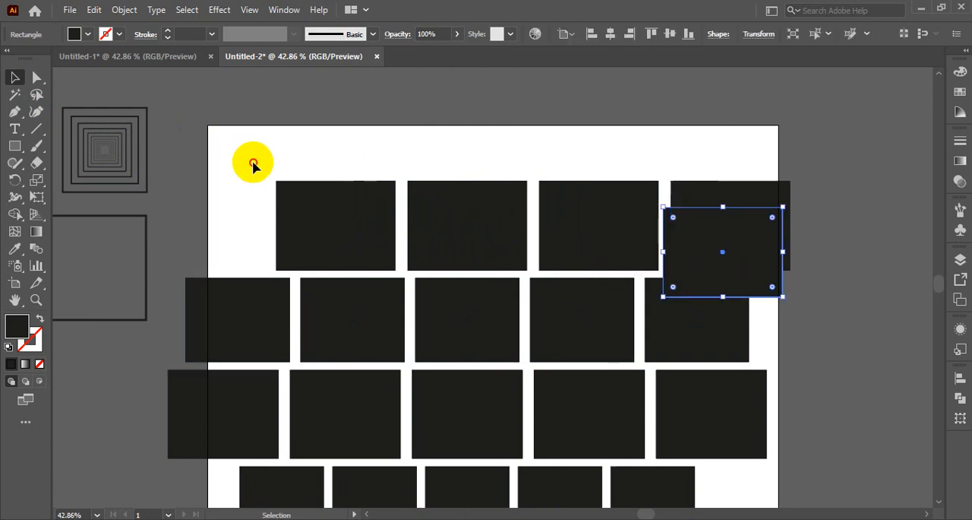
{"action": "left_click_drag", "start_coordinate": [255, 158], "coordinate": [790, 243]}
{"action": "key", "text": "Delete"}
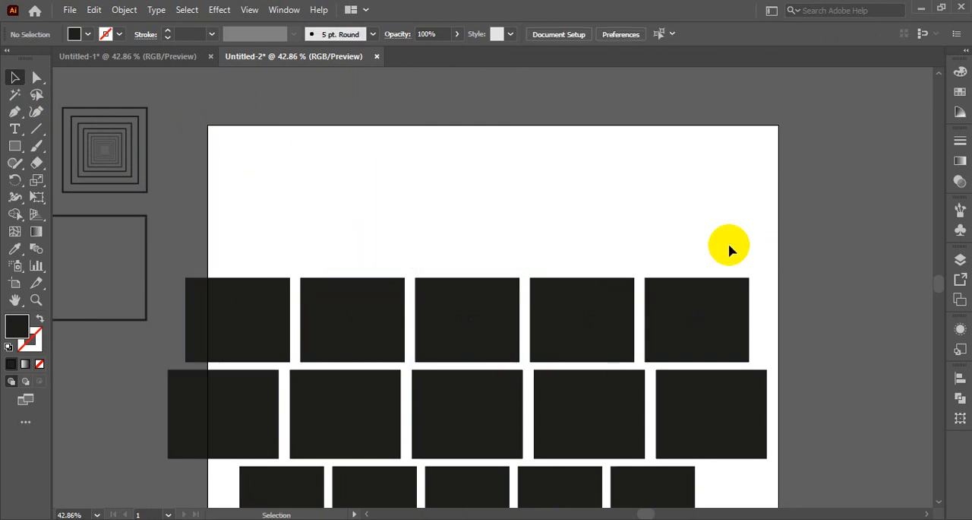
{"action": "scroll", "coordinate": [495, 256], "scroll_direction": "down", "scroll_amount": 5}
{"action": "left_click_drag", "start_coordinate": [203, 113], "coordinate": [756, 267]}
{"action": "key", "text": "Delete"}
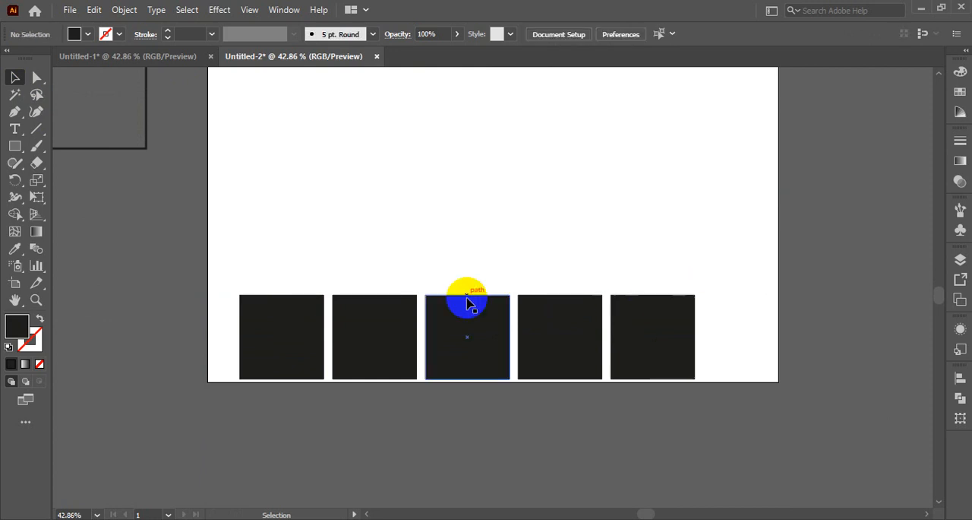
- Select the five remaining squares and place a duplicate row directly above them with a narrow gap
{"action": "mouse_move", "coordinate": [226, 280]}
{"action": "left_mouse_down"}
{"action": "mouse_move", "coordinate": [816, 402]}
{"action": "mouse_move", "coordinate": [785, 390]}
{"action": "left_mouse_up"}
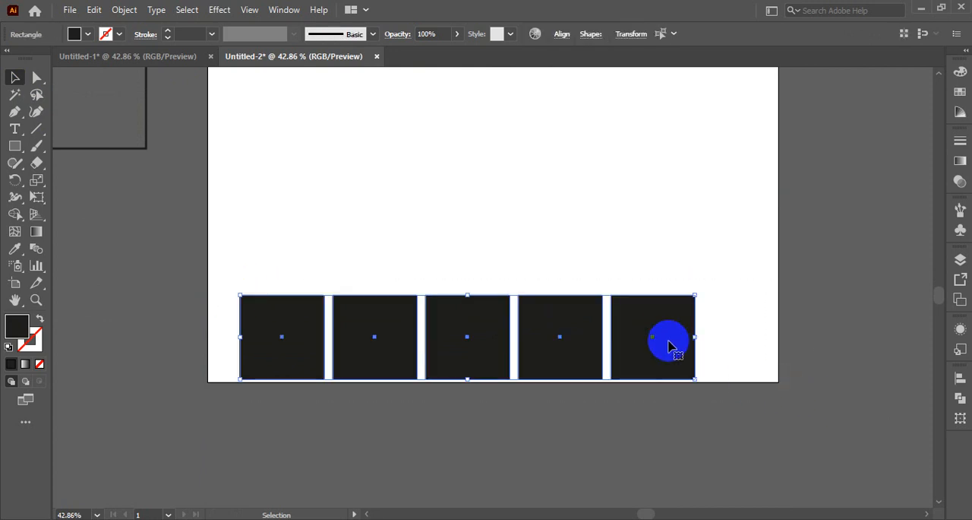
{"action": "left_click", "coordinate": [651, 330]}
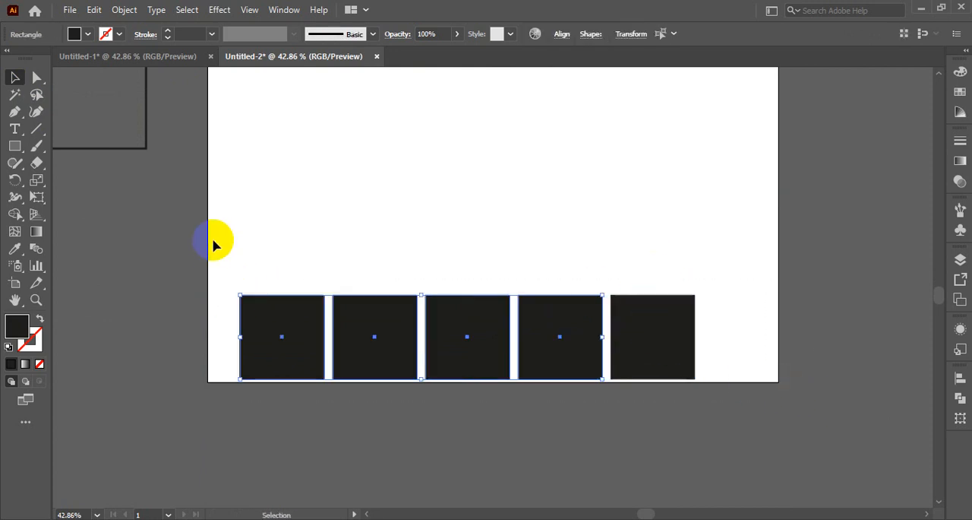
{"action": "left_click", "coordinate": [219, 260]}
{"action": "left_click_drag", "start_coordinate": [219, 262], "coordinate": [687, 359]}
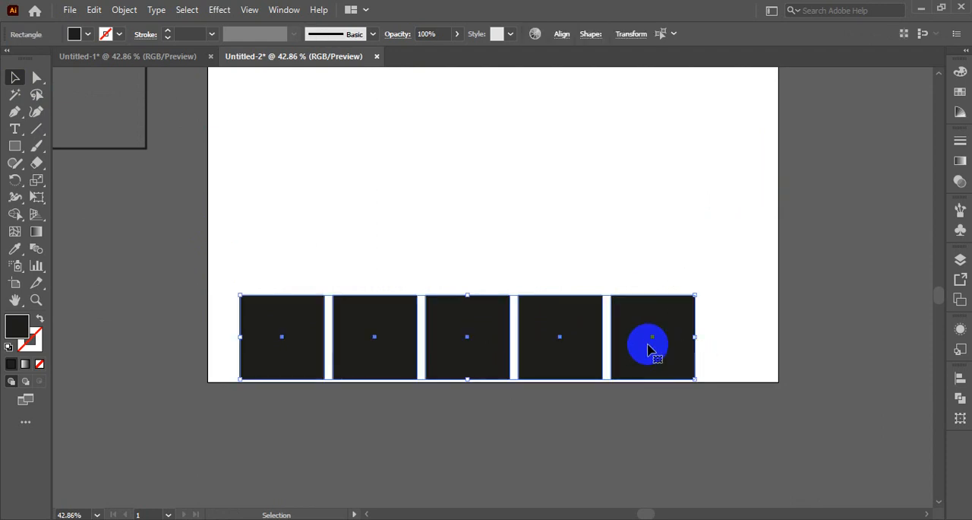
{"action": "left_click_drag", "start_coordinate": [632, 328], "coordinate": [632, 238]}
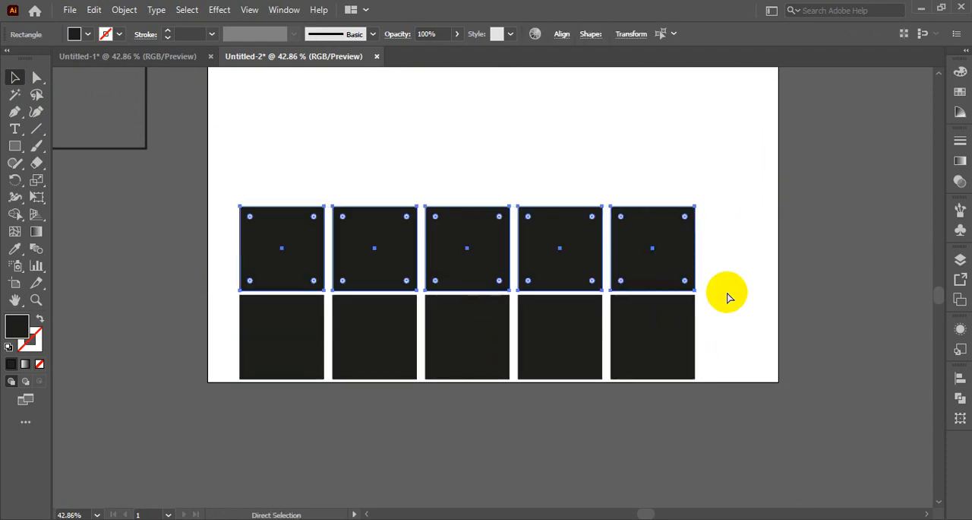
- Repeat the row duplication three more times upward and delete the row that overhangs the artboard's top edge
{"action": "key", "text": "ctrl+d"}
{"action": "key", "text": "ctrl+d"}
{"action": "key", "text": "ctrl+d"}
{"action": "scroll", "coordinate": [760, 337], "scroll_direction": "up", "scroll_amount": 2}
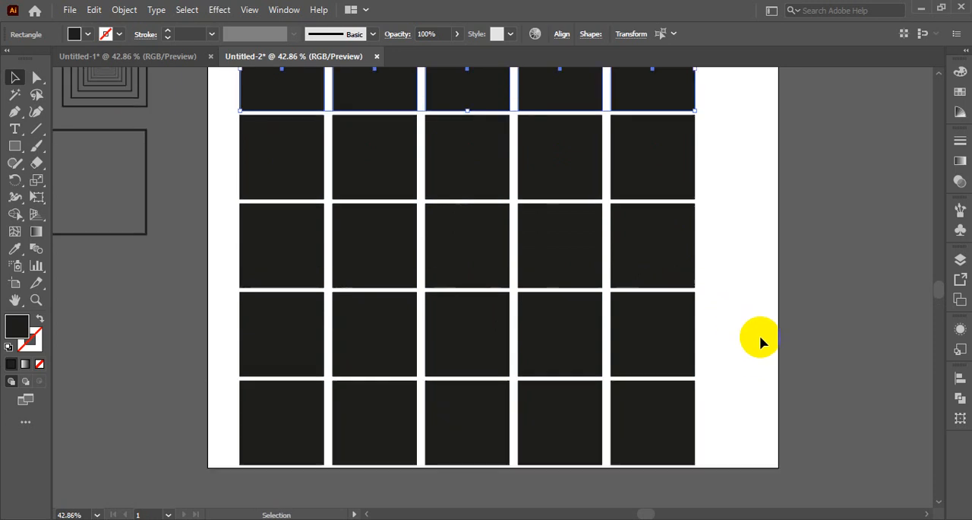
{"action": "scroll", "coordinate": [760, 335], "scroll_direction": "up", "scroll_amount": 3}
{"action": "left_click", "coordinate": [738, 291]}
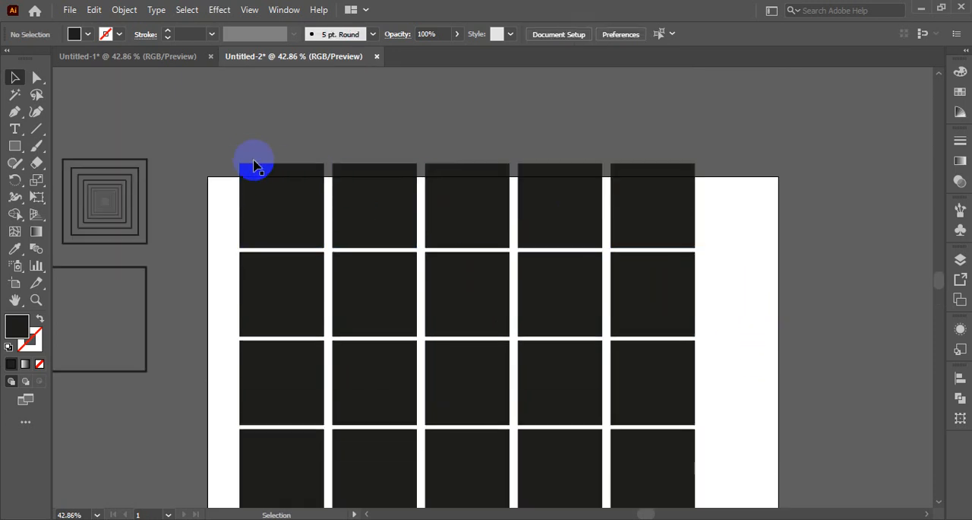
{"action": "left_click_drag", "start_coordinate": [218, 155], "coordinate": [686, 214]}
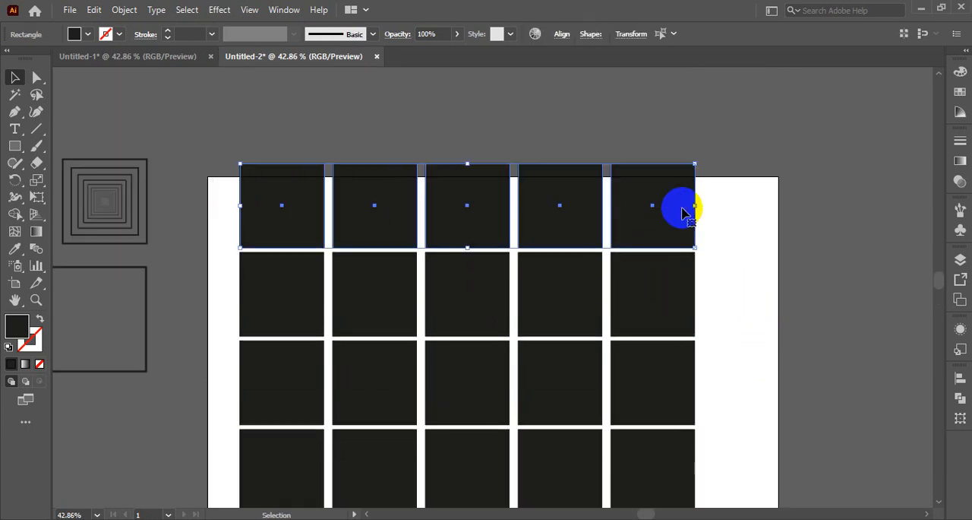
{"action": "key", "text": "Delete"}
- Select the top row of squares and slant it horizontally to the right with the Shear tool
{"action": "left_click_drag", "start_coordinate": [227, 238], "coordinate": [658, 333]}
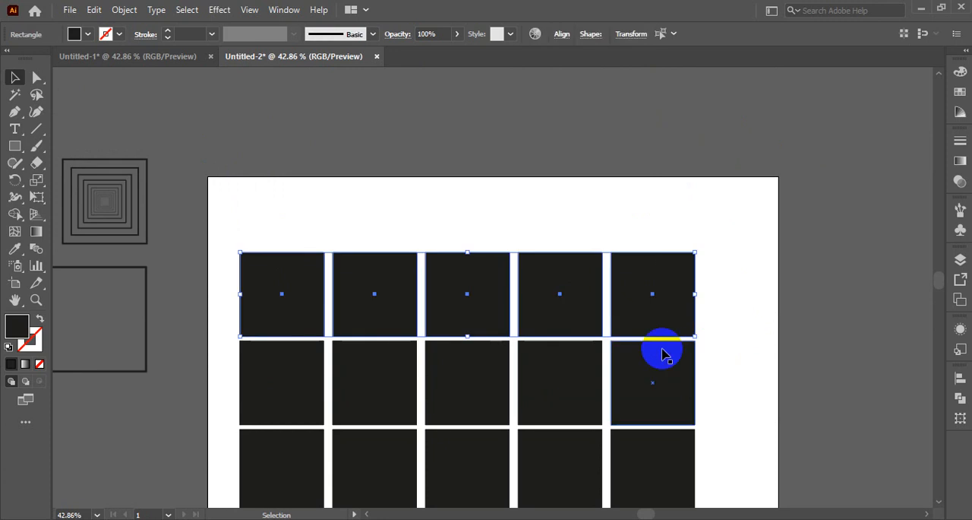
{"action": "left_click", "coordinate": [38, 189]}
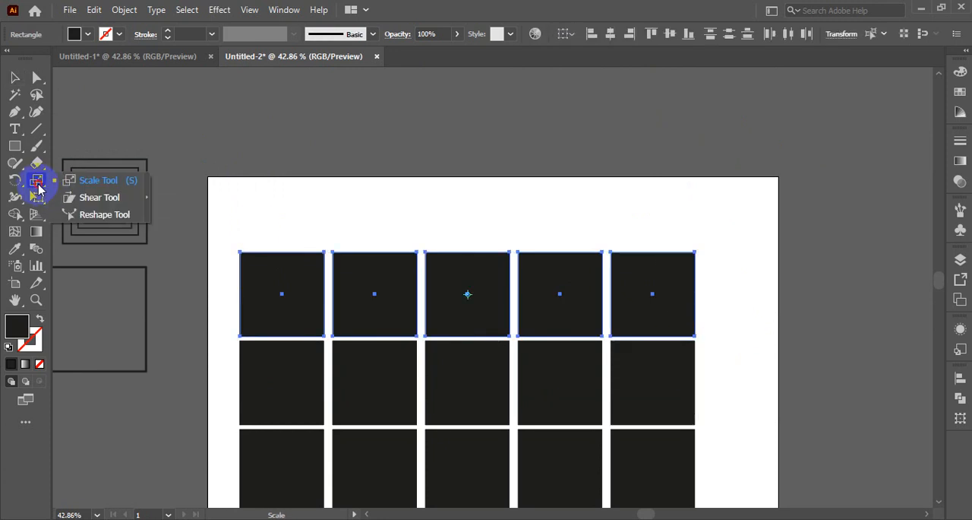
{"action": "left_click", "coordinate": [100, 199]}
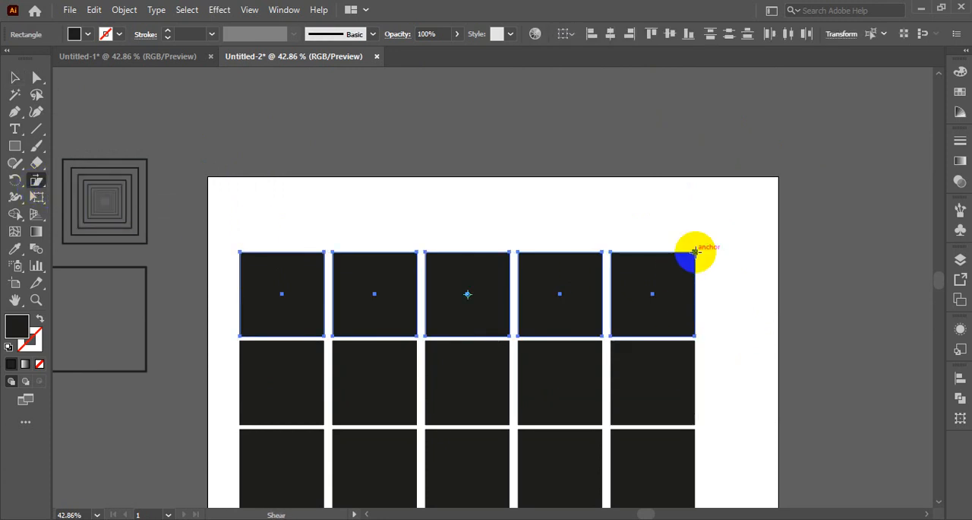
{"action": "left_click_drag", "start_coordinate": [696, 252], "coordinate": [720, 253]}
{"action": "scroll", "coordinate": [731, 266], "scroll_direction": "down", "scroll_amount": 2}
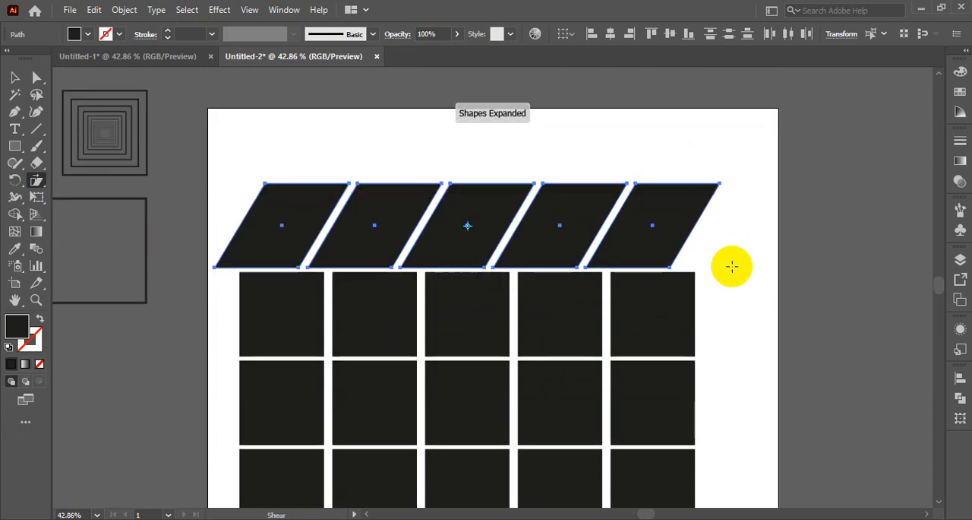
- Select the second row of squares and shear it horizontally to match the slant of the row above
{"action": "left_click", "coordinate": [14, 76]}
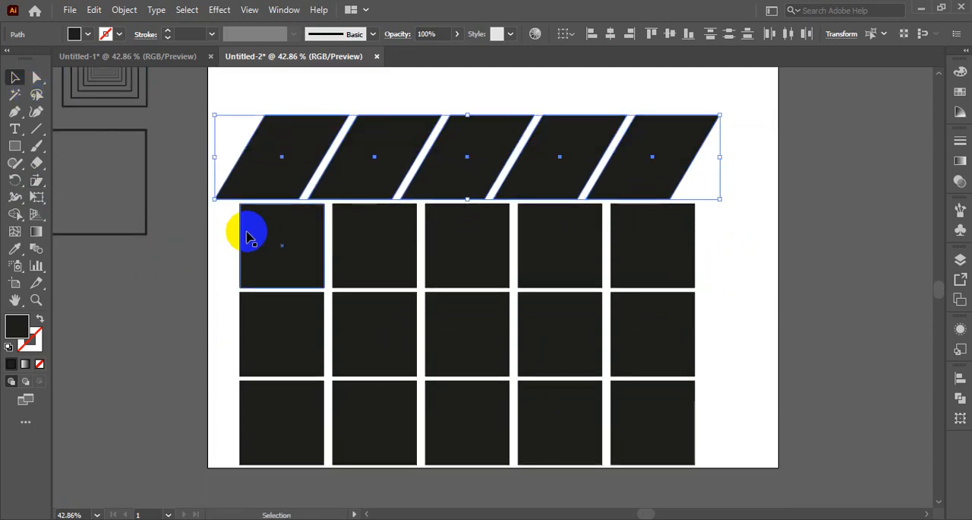
{"action": "left_click", "coordinate": [221, 232]}
{"action": "left_click_drag", "start_coordinate": [218, 233], "coordinate": [410, 417]}
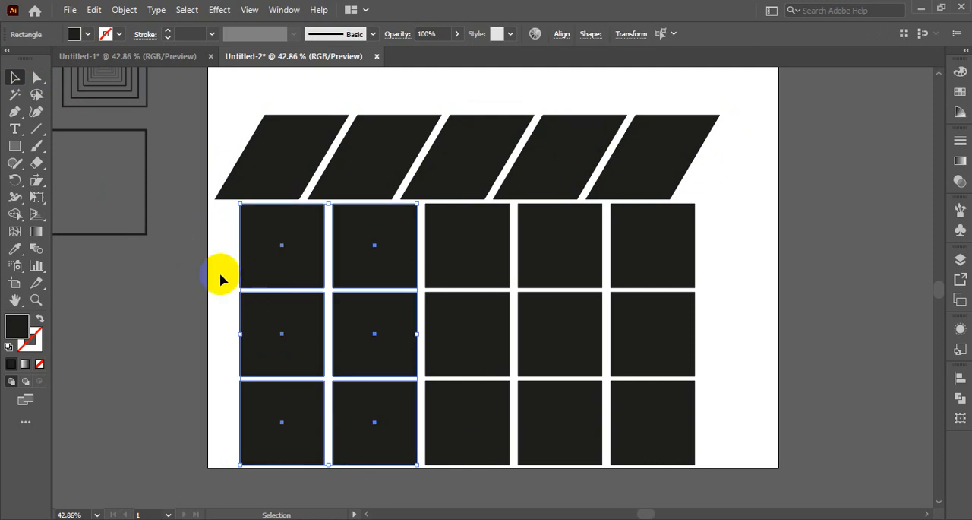
{"action": "left_click", "coordinate": [228, 239]}
{"action": "left_click_drag", "start_coordinate": [228, 239], "coordinate": [691, 267]}
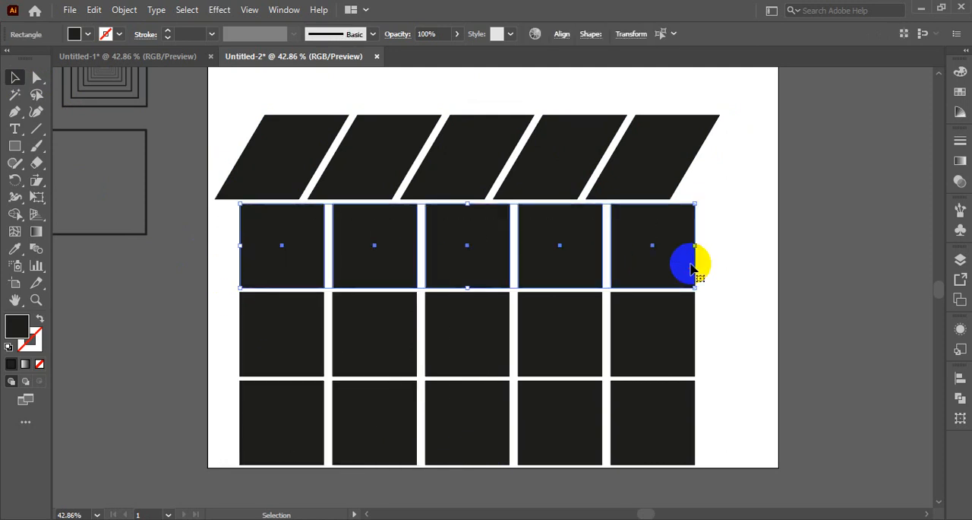
{"action": "left_click", "coordinate": [39, 186]}
{"action": "left_click_drag", "start_coordinate": [694, 203], "coordinate": [716, 207]}
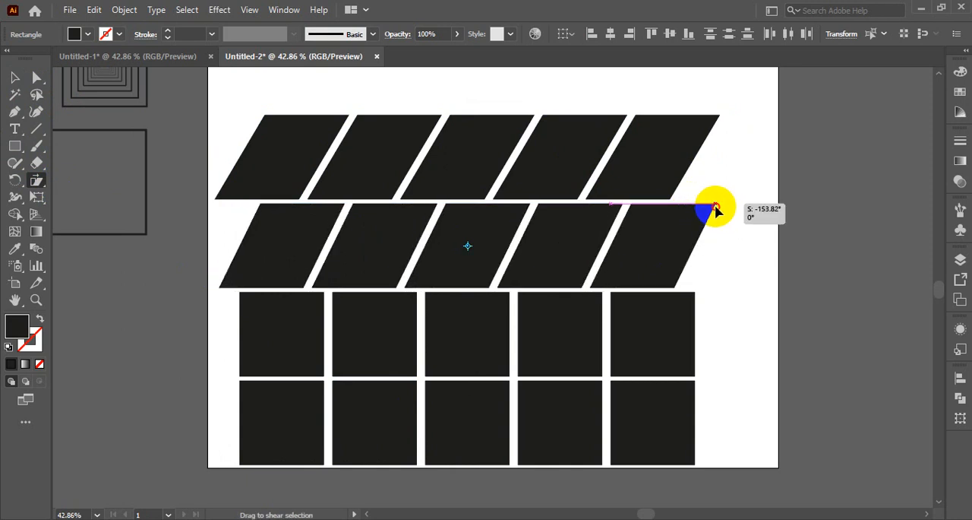
{"action": "left_click_drag", "start_coordinate": [717, 211], "coordinate": [720, 205]}
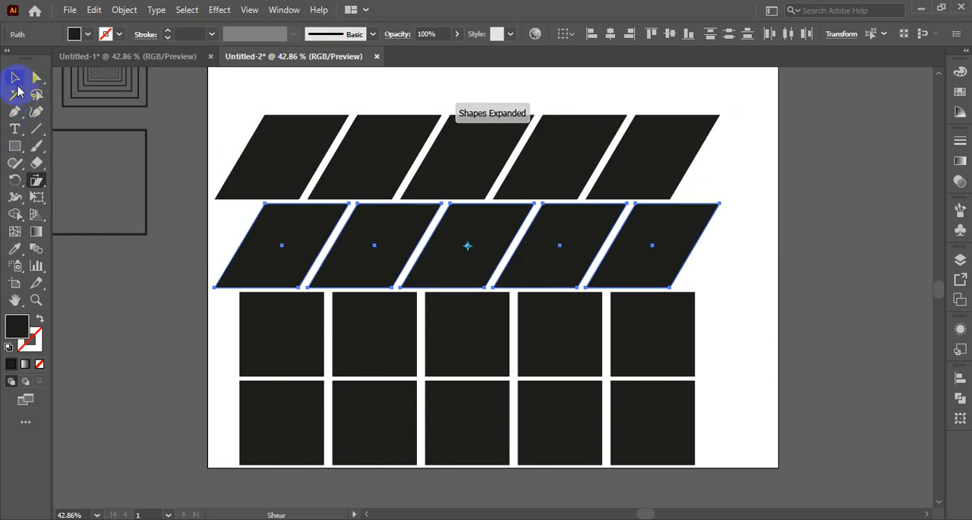
- Move the top slanted row to the right so its edges continue the slant of the second row
{"action": "left_click", "coordinate": [14, 77]}
{"action": "left_click_drag", "start_coordinate": [236, 113], "coordinate": [771, 144]}
{"action": "left_click_drag", "start_coordinate": [651, 144], "coordinate": [704, 145]}
- Move the lower two rows of squares left so they line up beneath the slanted rows, and deselect them
{"action": "scroll", "coordinate": [756, 266], "scroll_direction": "down", "scroll_amount": 3}
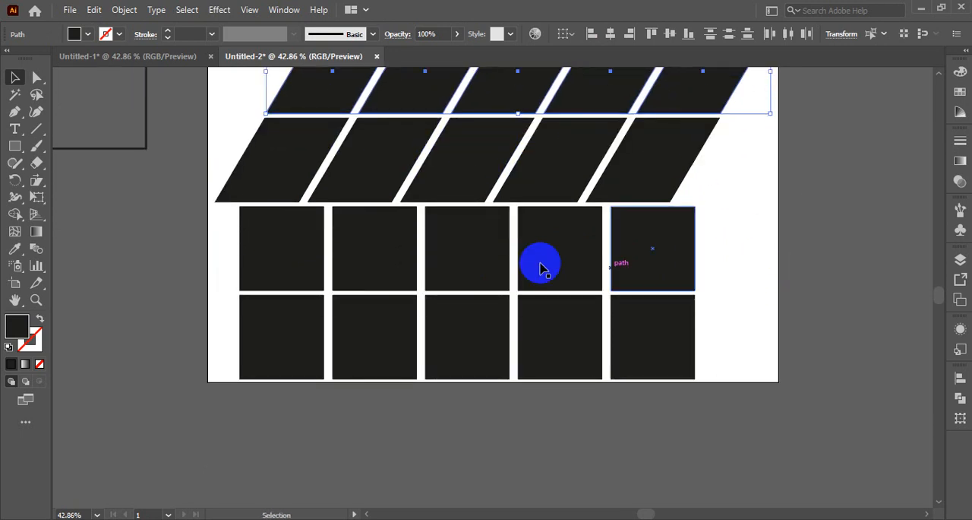
{"action": "left_click_drag", "start_coordinate": [209, 233], "coordinate": [468, 393]}
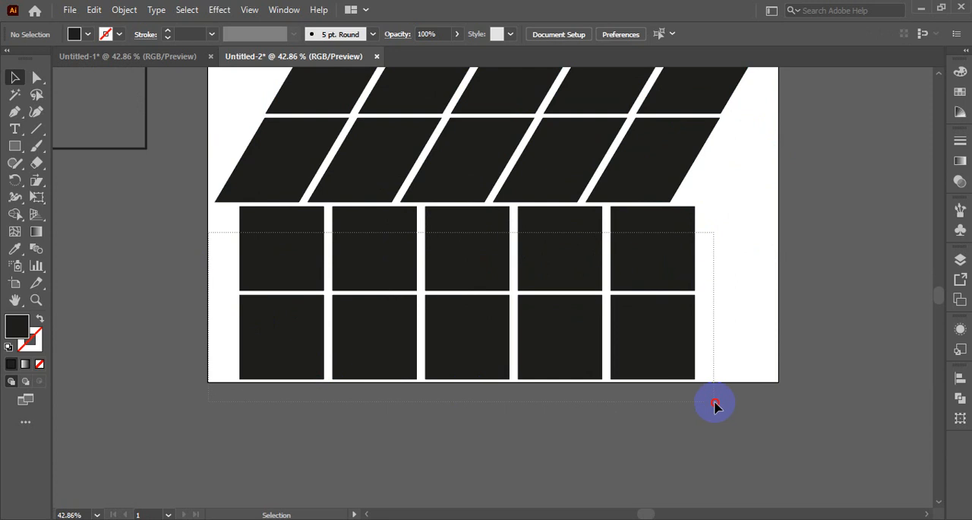
{"action": "left_click_drag", "start_coordinate": [714, 405], "coordinate": [714, 405]}
{"action": "left_click_drag", "start_coordinate": [662, 293], "coordinate": [637, 283]}
{"action": "left_click", "coordinate": [748, 349]}
{"action": "scroll", "coordinate": [747, 351], "scroll_direction": "up", "scroll_amount": 3}
{"action": "scroll", "coordinate": [746, 351], "scroll_direction": "down", "scroll_amount": 4}
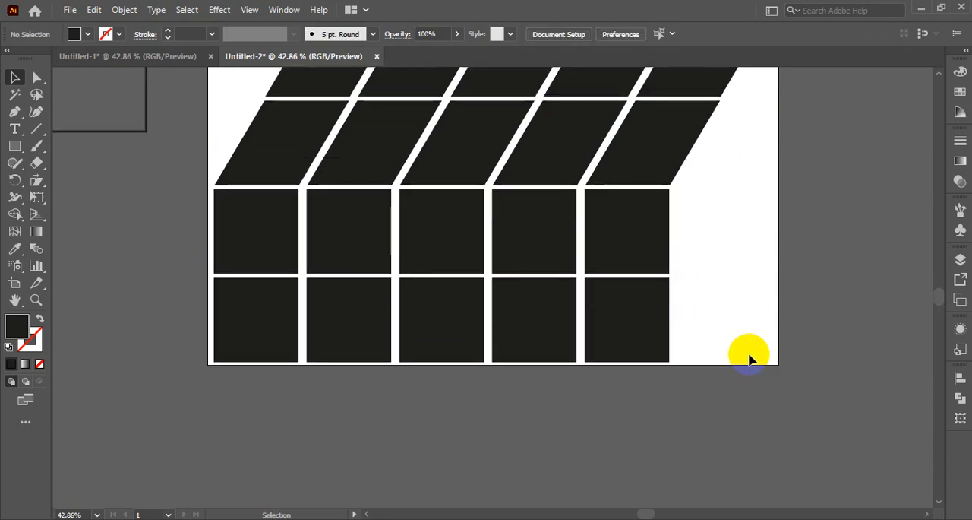
{"action": "scroll", "coordinate": [748, 357], "scroll_direction": "down", "scroll_amount": 1}
{"action": "left_click_drag", "start_coordinate": [213, 217], "coordinate": [661, 374]}
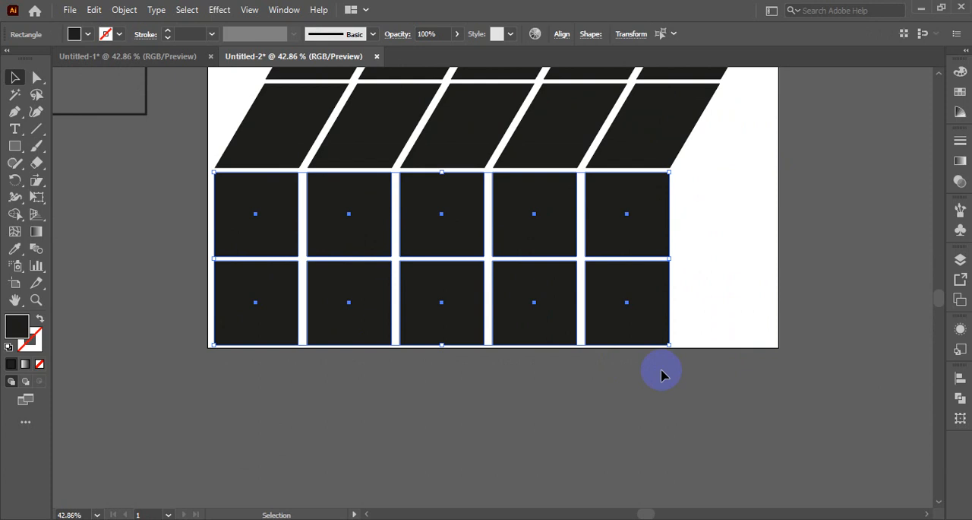
{"action": "scroll", "coordinate": [662, 372], "scroll_direction": "down", "scroll_amount": 5}
{"action": "left_click", "coordinate": [613, 152], "text": "shift"}
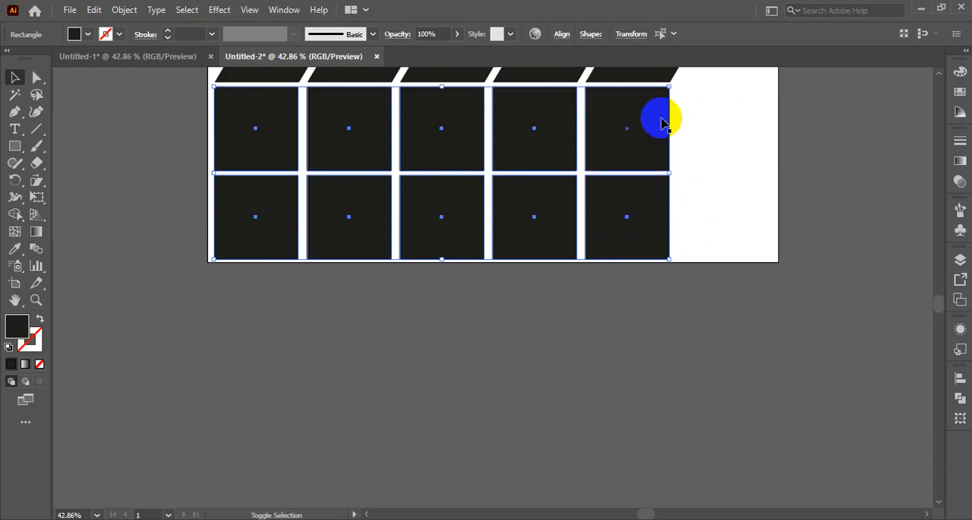
{"action": "left_click_drag", "start_coordinate": [616, 123], "coordinate": [635, 290]}
{"action": "key", "text": "ctrl+z"}
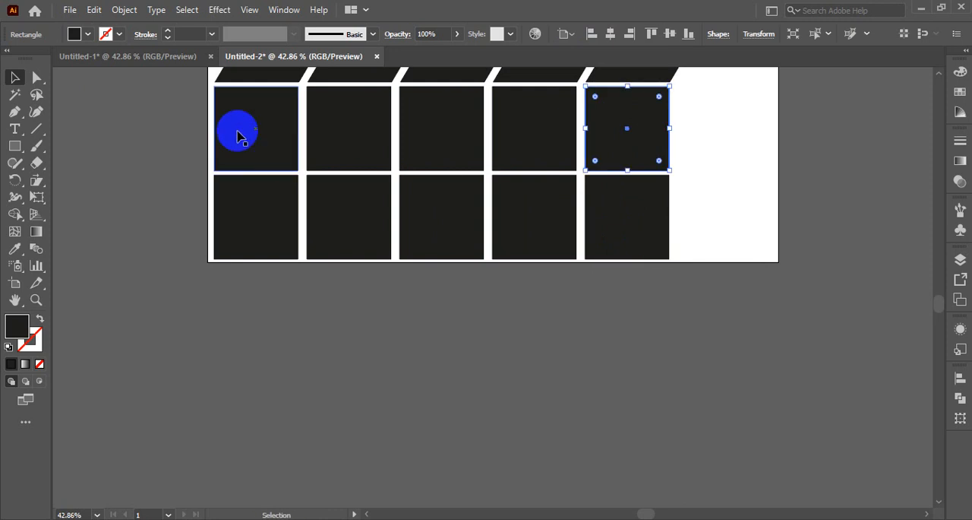
- Duplicate the two straight rows of squares directly below themselves, beyond the artboard's bottom edge
{"action": "key", "text": "ctrl+a"}
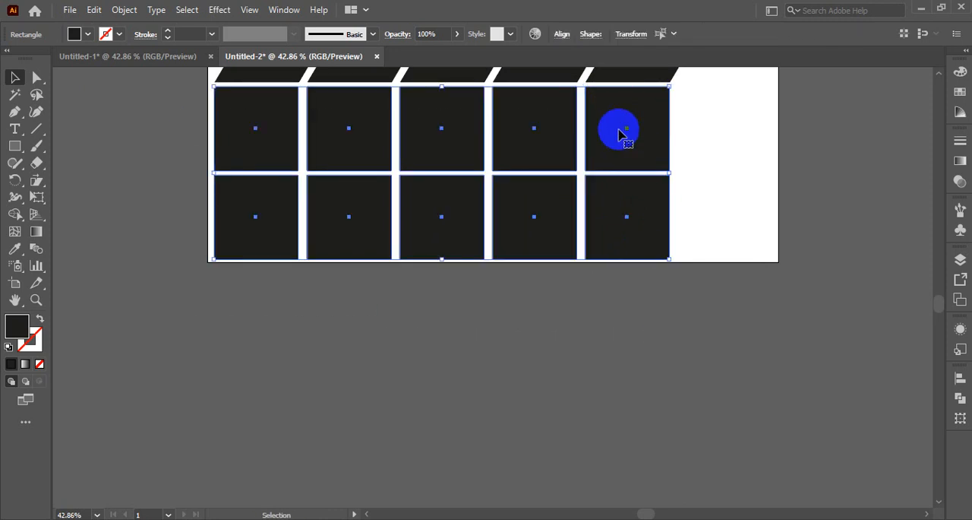
{"action": "left_click_drag", "start_coordinate": [617, 128], "coordinate": [615, 301]}
{"action": "left_click", "coordinate": [738, 380]}
- Select all the slanted and straight squares of the box shape and group them
{"action": "scroll", "coordinate": [683, 386], "scroll_direction": "up", "scroll_amount": 4}
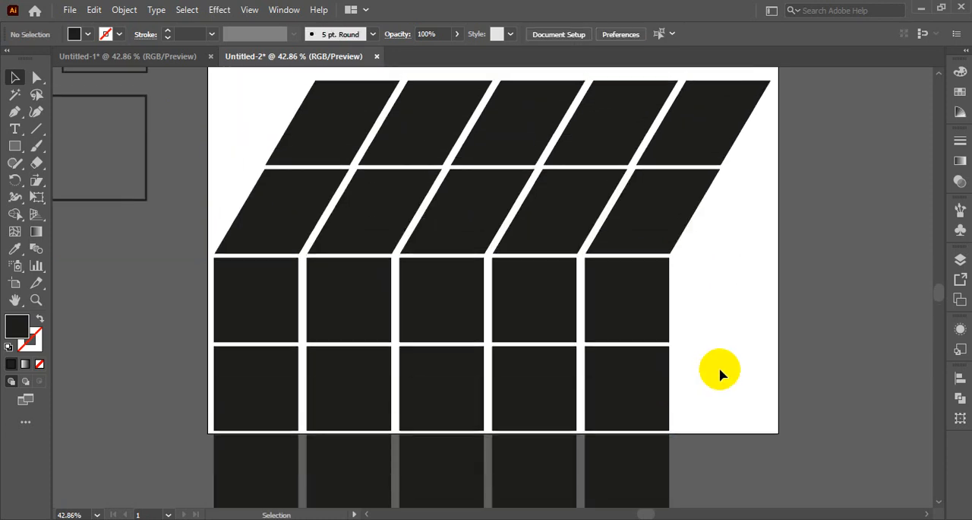
{"action": "scroll", "coordinate": [697, 325], "scroll_direction": "up", "scroll_amount": 2}
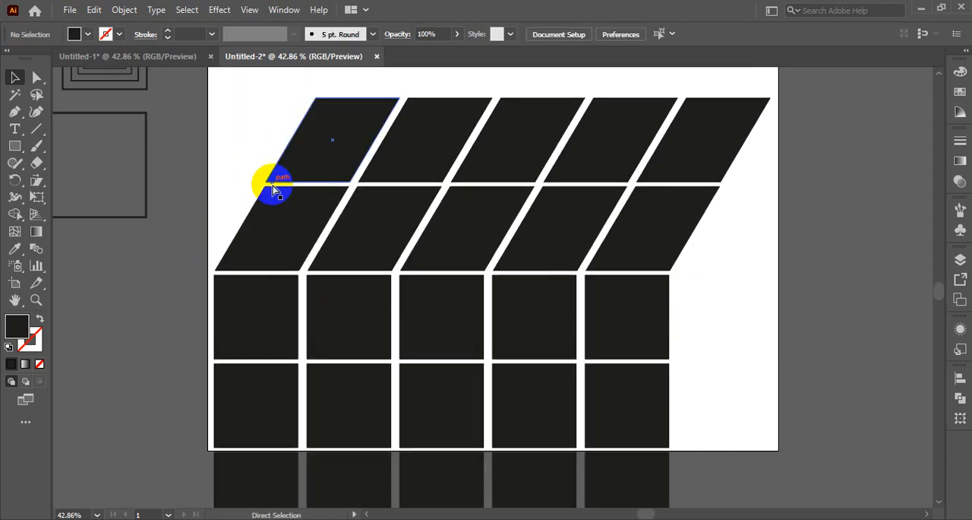
{"action": "key", "text": "ctrl+minus"}
{"action": "key", "text": "ctrl+minus"}
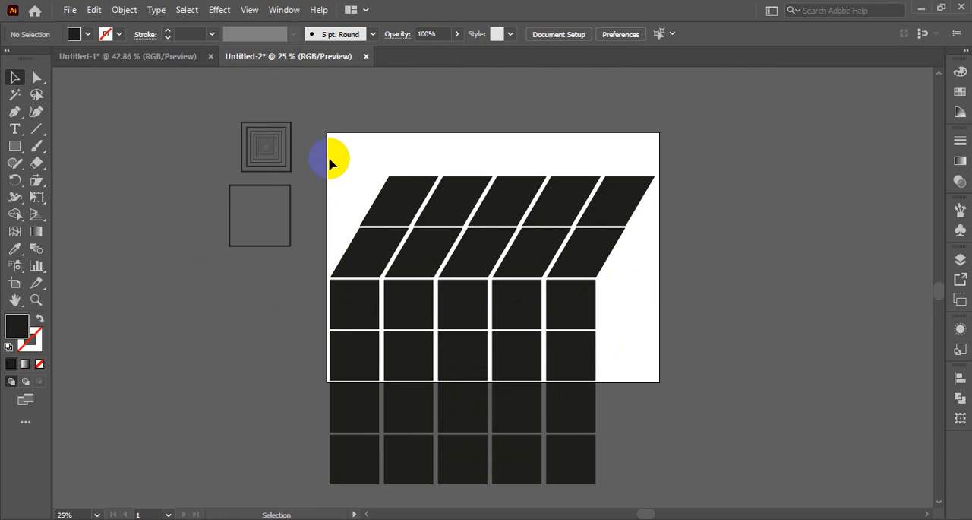
{"action": "left_click_drag", "start_coordinate": [328, 158], "coordinate": [577, 481]}
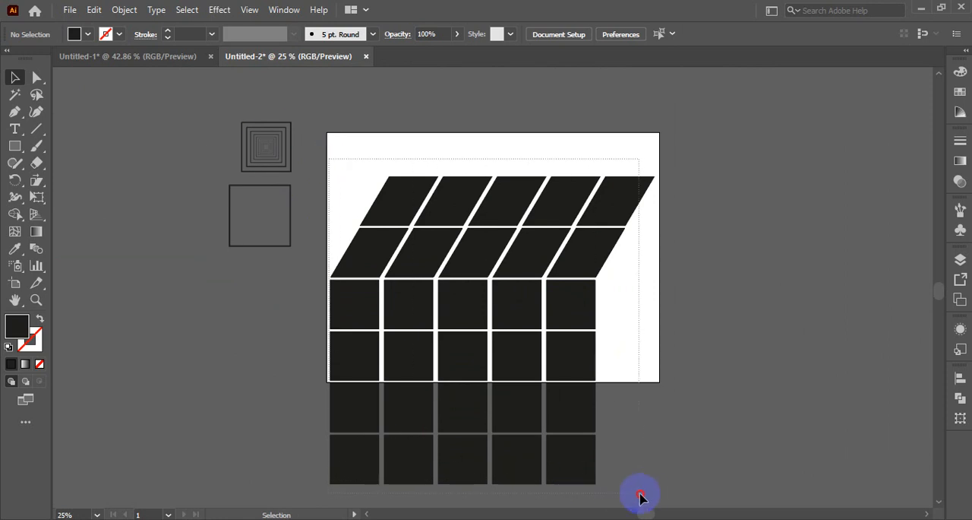
{"action": "left_click_drag", "start_coordinate": [641, 496], "coordinate": [646, 495]}
{"action": "key", "text": "ctrl+g"}
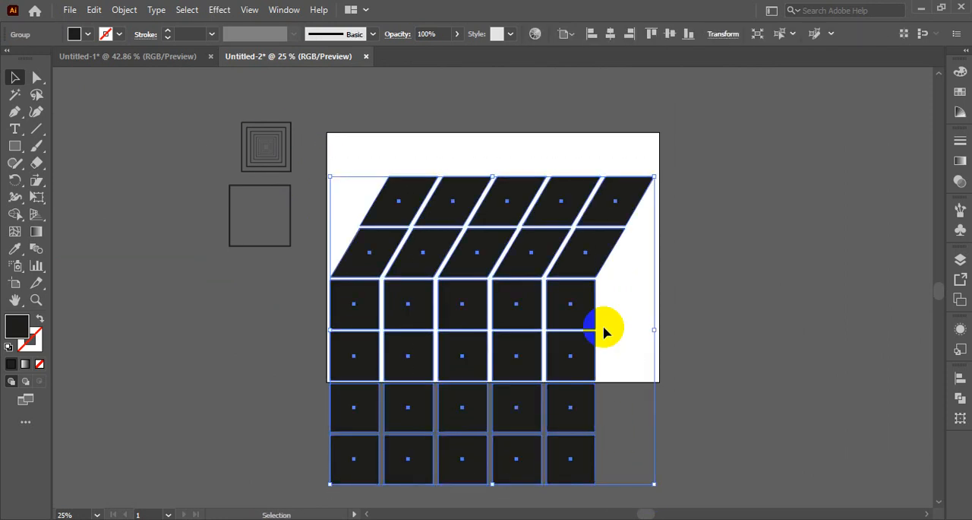
- Scale the grouped box shape down proportionally about its centre into a small block inside the artboard
{"action": "left_click_drag", "start_coordinate": [654, 176], "coordinate": [590, 308]}
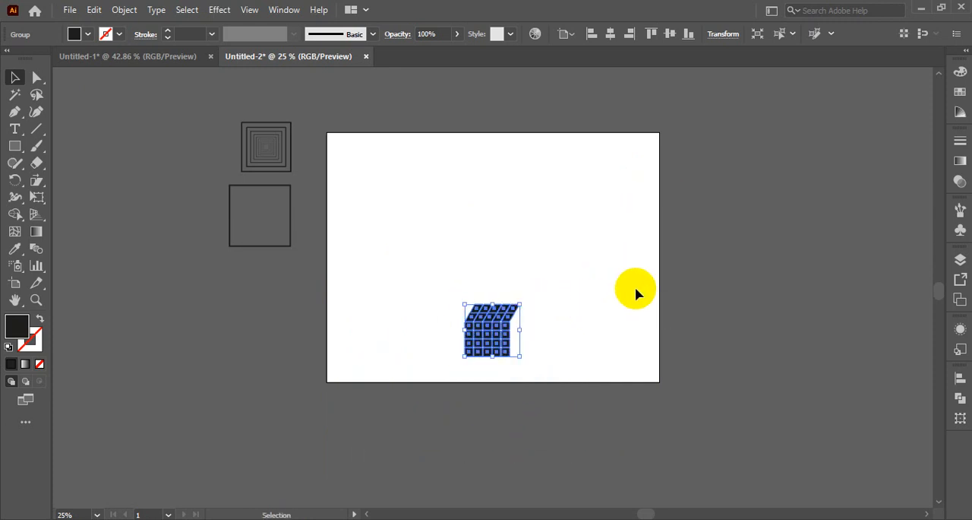
{"action": "key", "text": "ctrl+0"}
{"action": "key", "text": "v"}
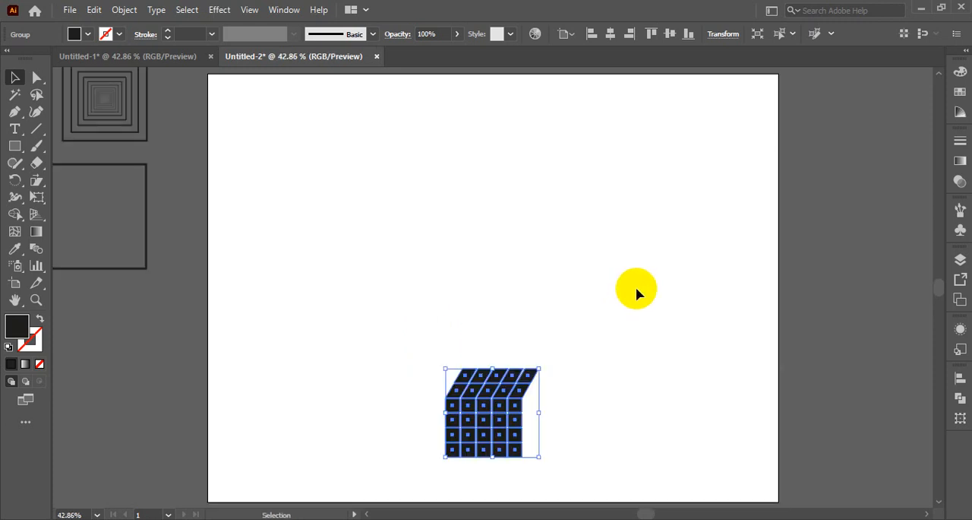
- Enlarge the grouped box shape moderately about its centre and move it off the artboard's right side
{"action": "left_click", "coordinate": [582, 424]}
{"action": "left_click_drag", "start_coordinate": [423, 361], "coordinate": [630, 497]}
{"action": "left_click_drag", "start_coordinate": [538, 369], "coordinate": [584, 329]}
{"action": "left_click", "coordinate": [636, 443]}
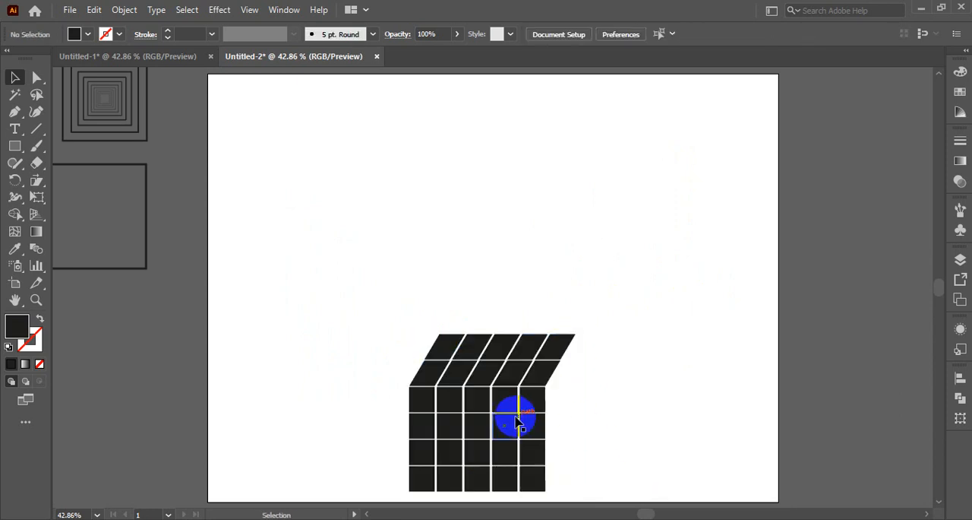
{"action": "left_click_drag", "start_coordinate": [515, 413], "coordinate": [901, 167]}
{"action": "left_click", "coordinate": [359, 375]}
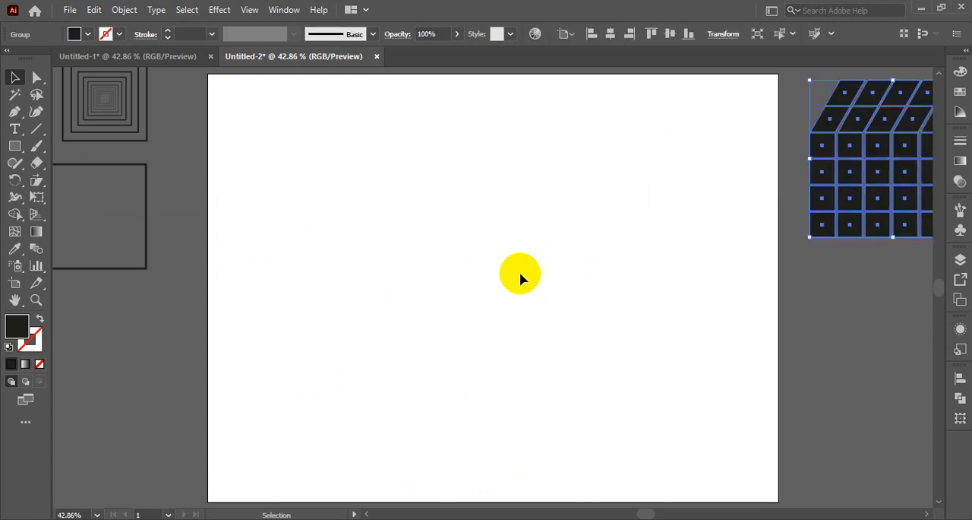
- Draw a black filled square near the artboard's upper-left corner
{"action": "left_click", "coordinate": [456, 314]}
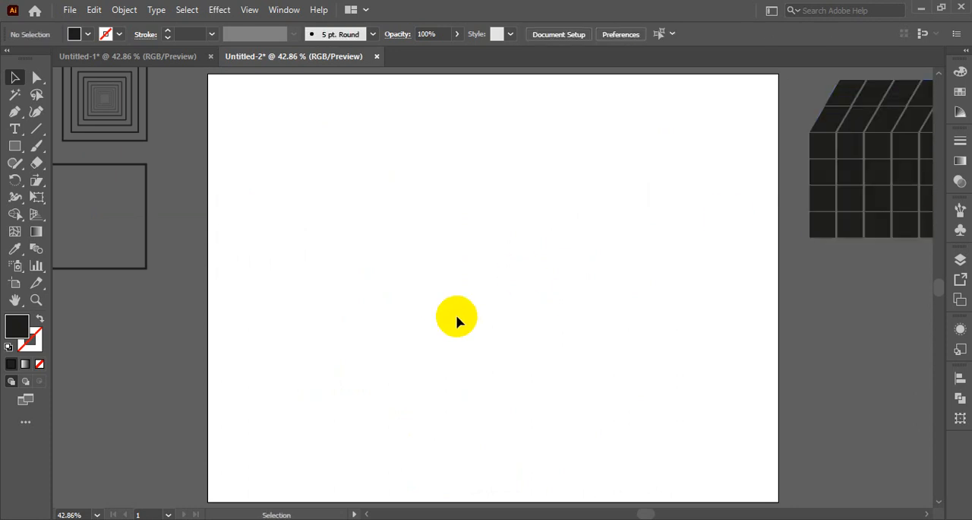
{"action": "left_click", "coordinate": [37, 183]}
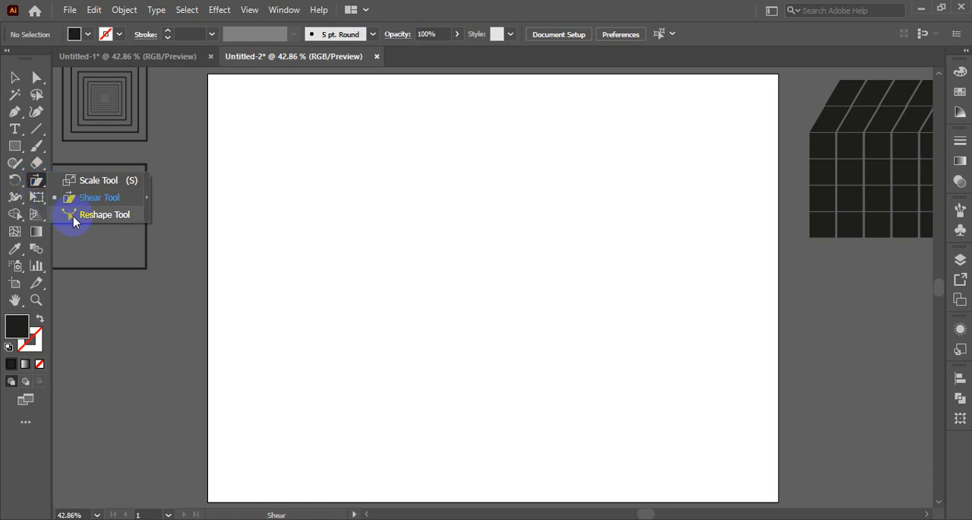
{"action": "left_click", "coordinate": [34, 186]}
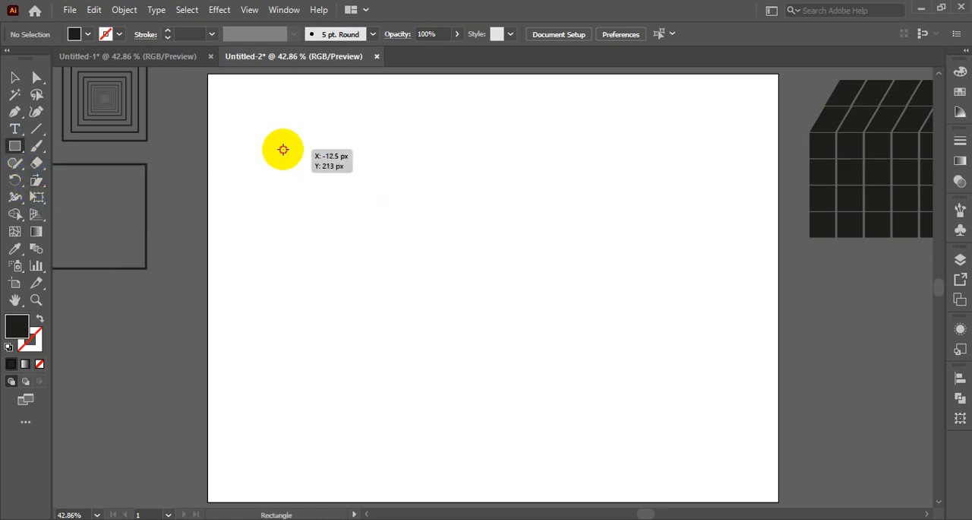
{"action": "left_click_drag", "start_coordinate": [283, 150], "coordinate": [300, 186]}
{"action": "left_click", "coordinate": [15, 79]}
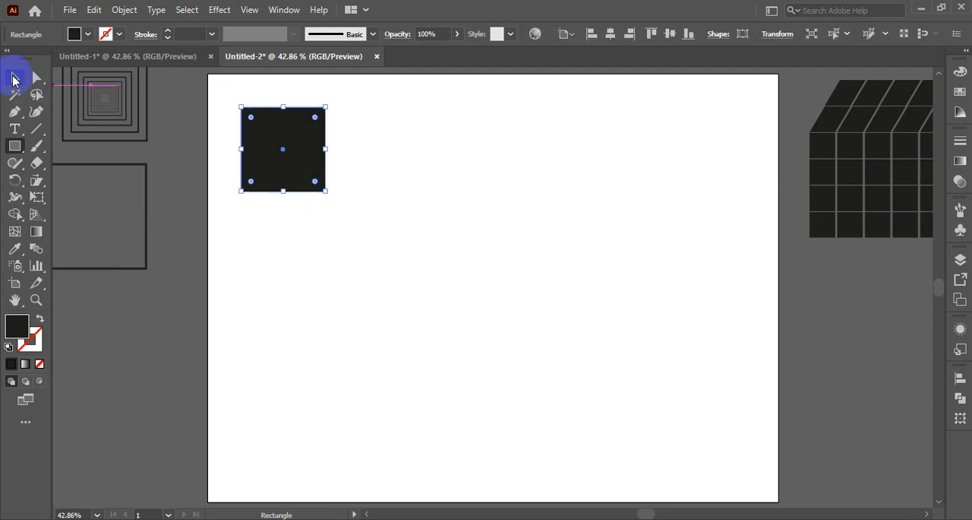
- Open the Shear options for the square with its centre as origin and preview the vertical axis before returning to horizontal
{"action": "left_click", "coordinate": [37, 183]}
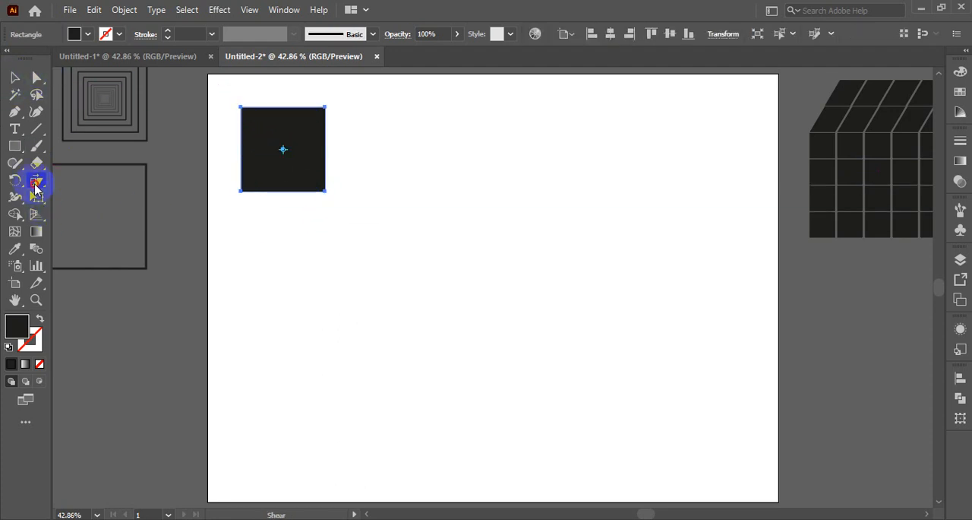
{"action": "left_click", "coordinate": [105, 199]}
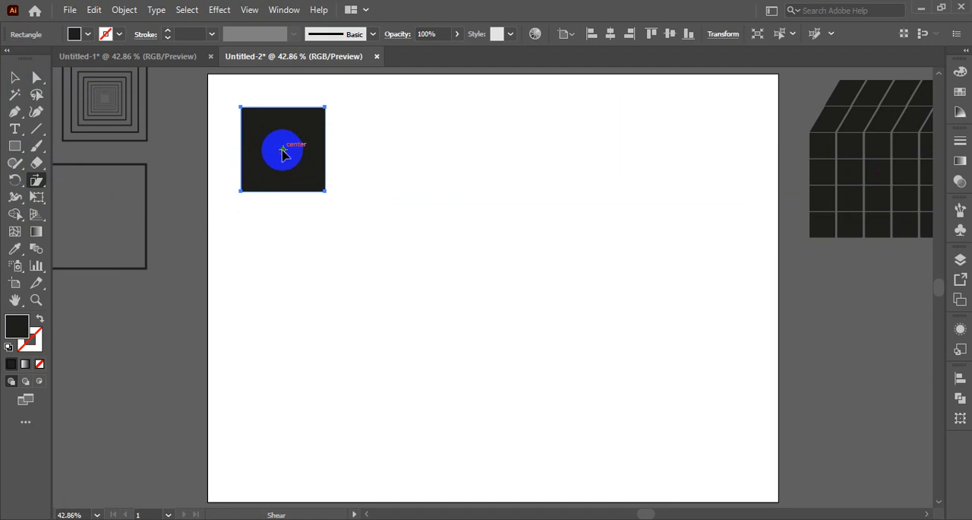
{"action": "left_click", "coordinate": [281, 148], "text": "alt"}
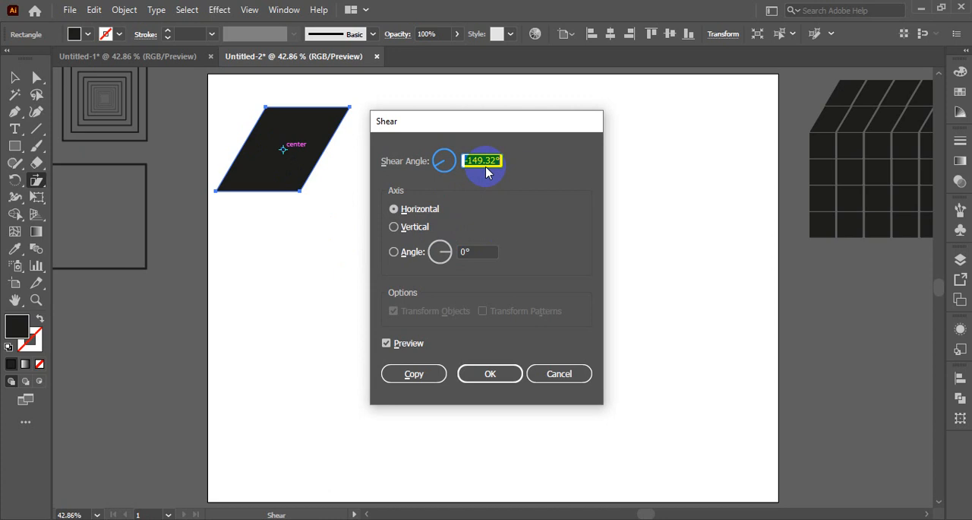
{"action": "left_click", "coordinate": [394, 228]}
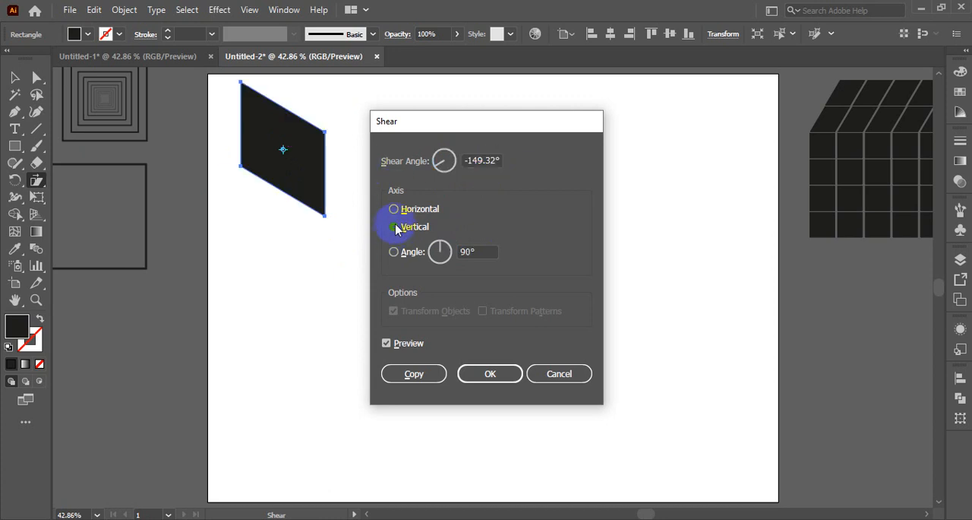
{"action": "left_click", "coordinate": [393, 209]}
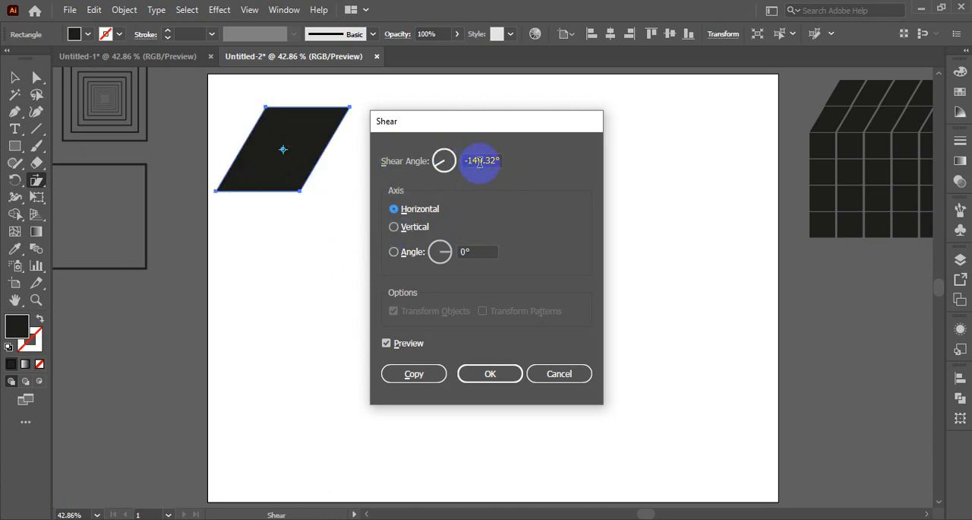
- Try a shear angle of -200° on the square and compare it with the preview off and on
{"action": "left_click_drag", "start_coordinate": [483, 162], "coordinate": [458, 168]}
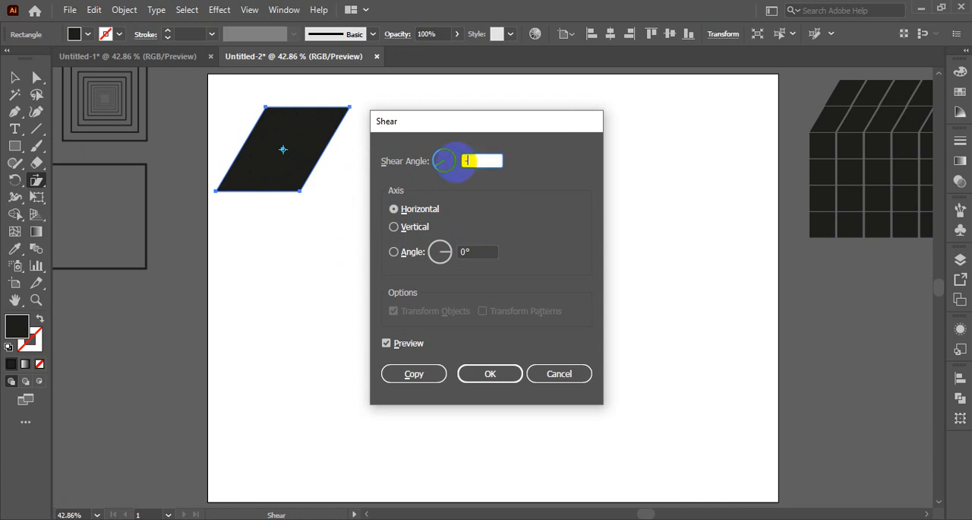
{"action": "left_click", "coordinate": [386, 344]}
{"action": "left_click", "coordinate": [386, 344]}
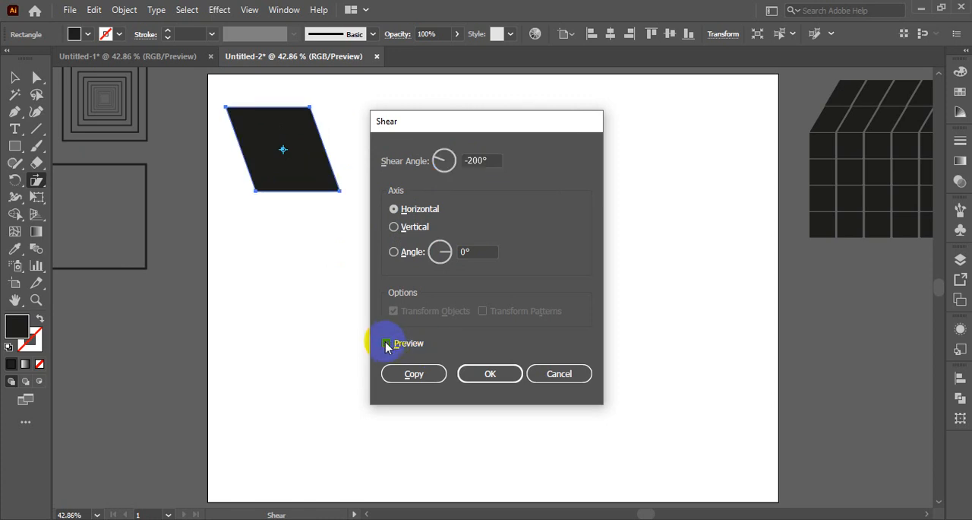
- Set the shear angle to 200° along the horizontal axis and create the slanted shape as a copy of the square
{"action": "left_click_drag", "start_coordinate": [499, 158], "coordinate": [454, 161]}
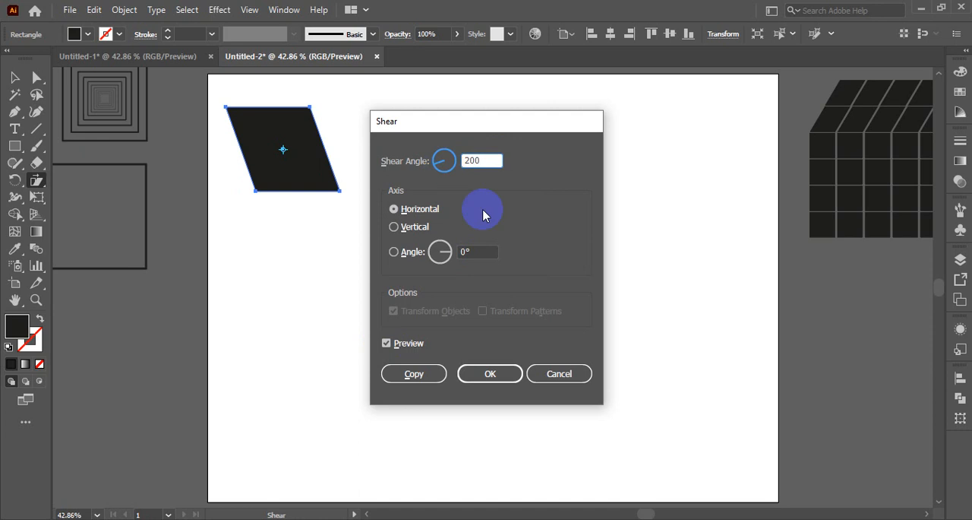
{"action": "left_click", "coordinate": [386, 344]}
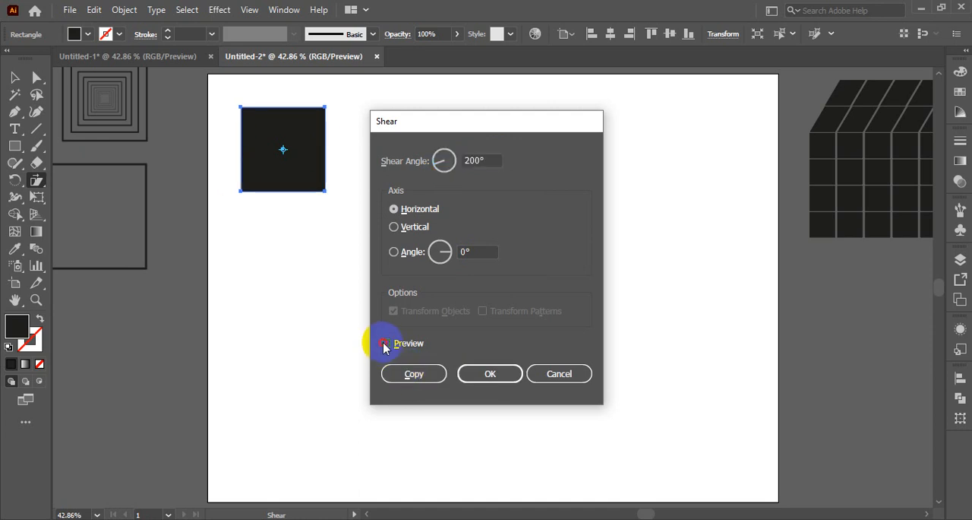
{"action": "left_click", "coordinate": [385, 344]}
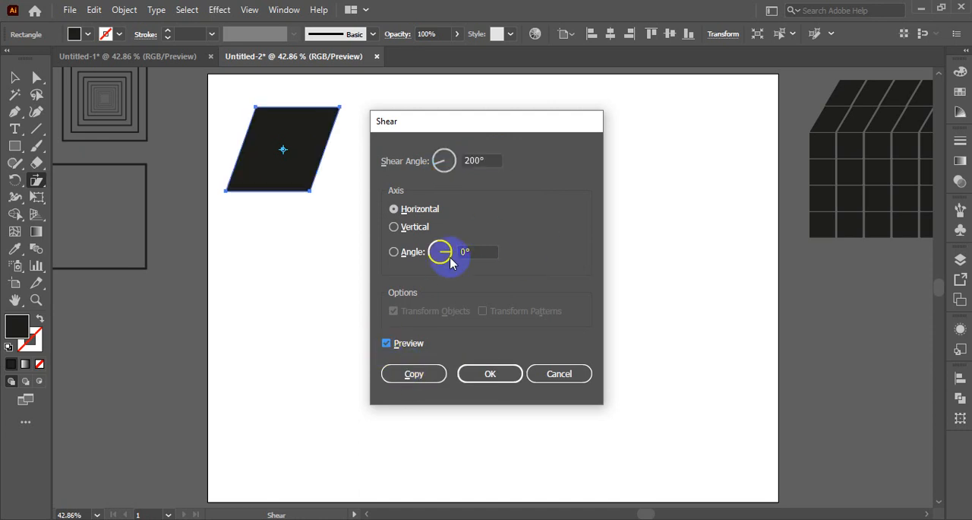
{"action": "left_click", "coordinate": [395, 229]}
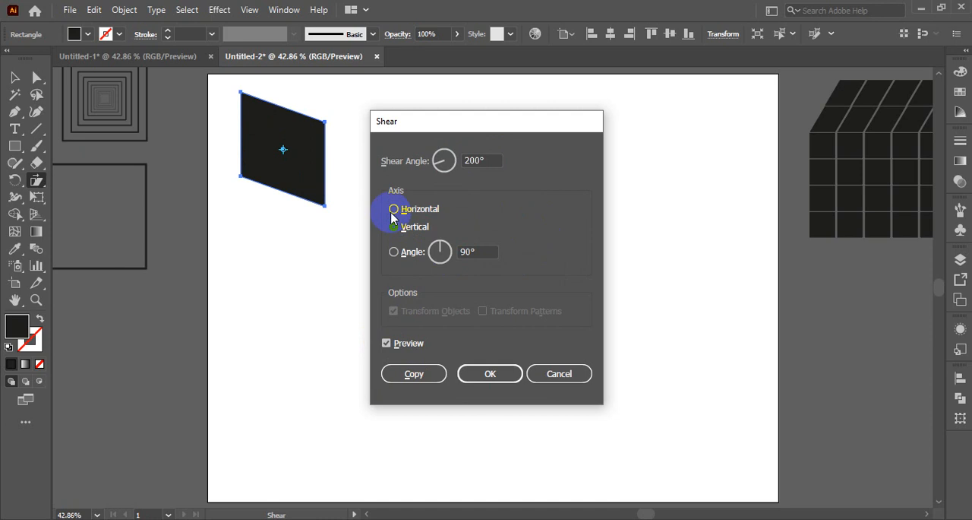
{"action": "left_click", "coordinate": [394, 211]}
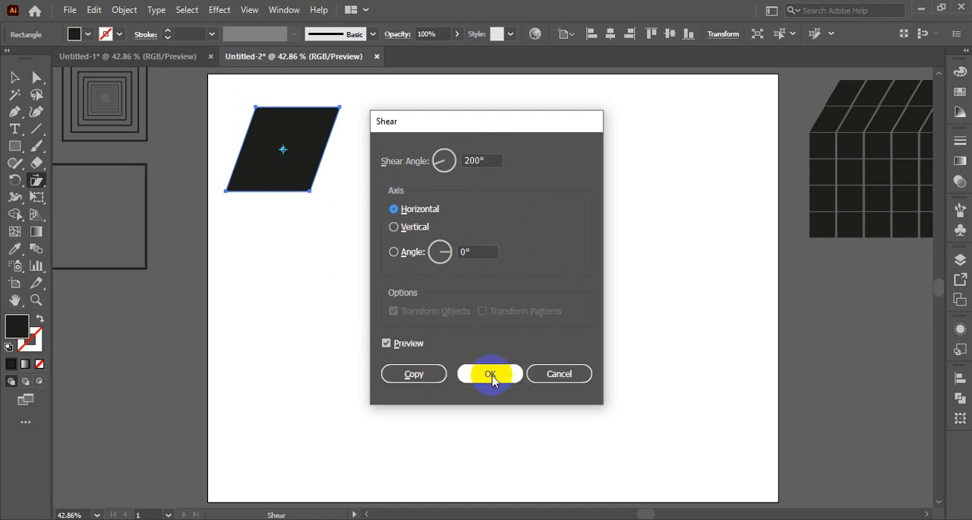
{"action": "left_click", "coordinate": [414, 373]}
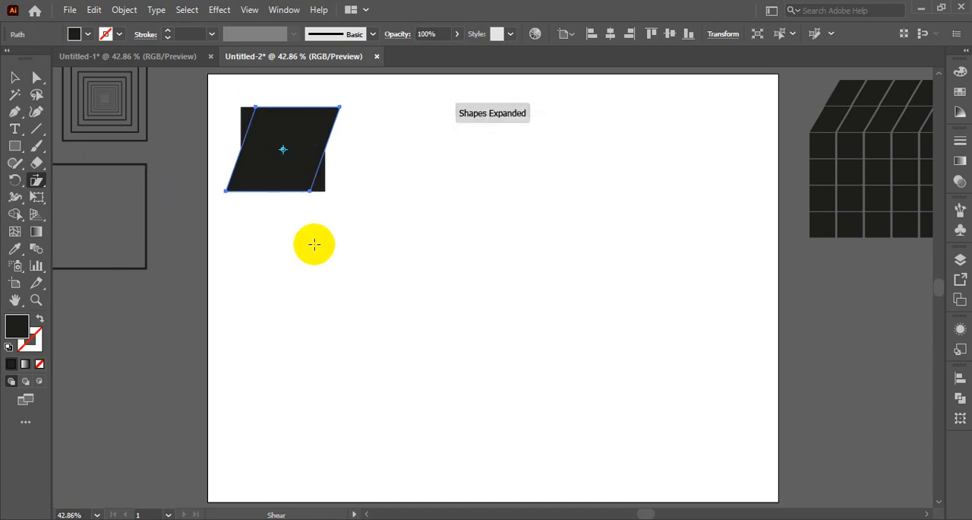
- Move the slanted copy horizontally until its lower-left corner meets the square's lower-left corner, and deselect it
{"action": "left_click", "coordinate": [15, 77]}
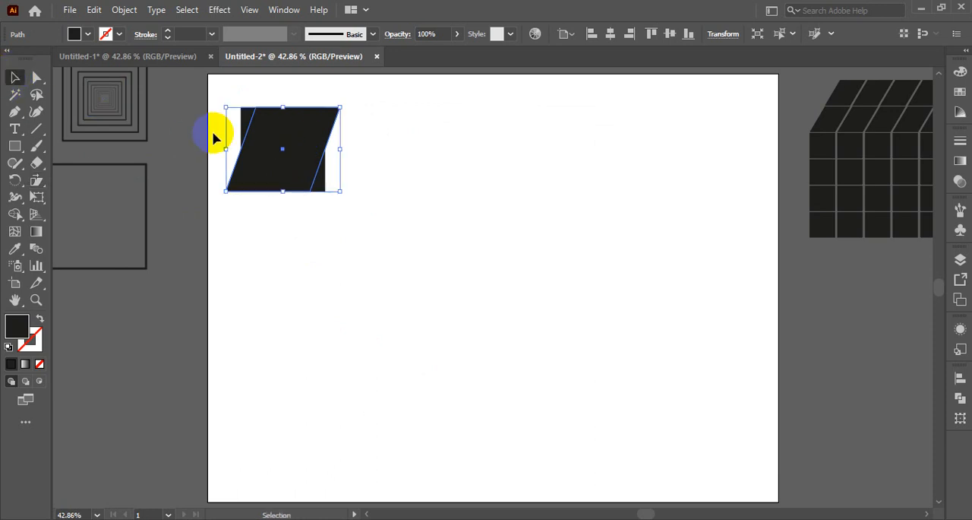
{"action": "left_click_drag", "start_coordinate": [276, 123], "coordinate": [292, 127]}
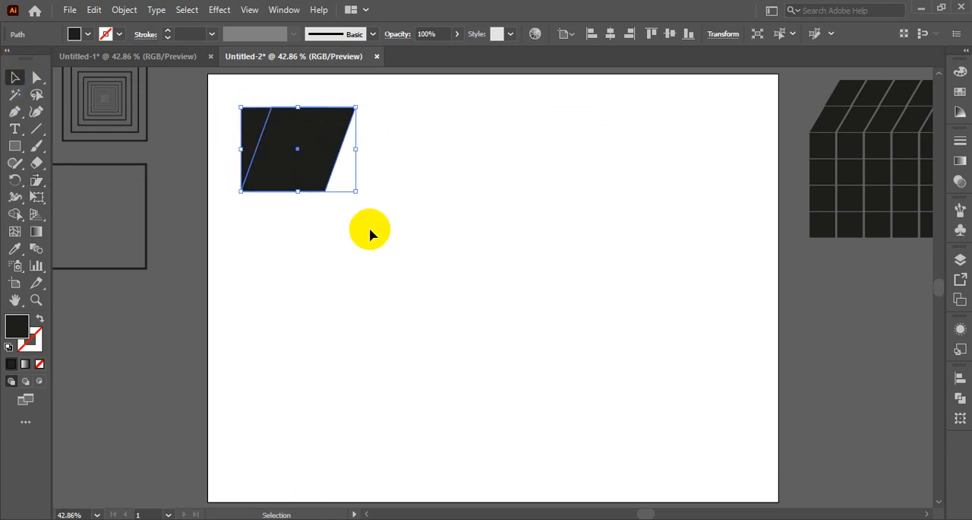
{"action": "left_click", "coordinate": [370, 230]}
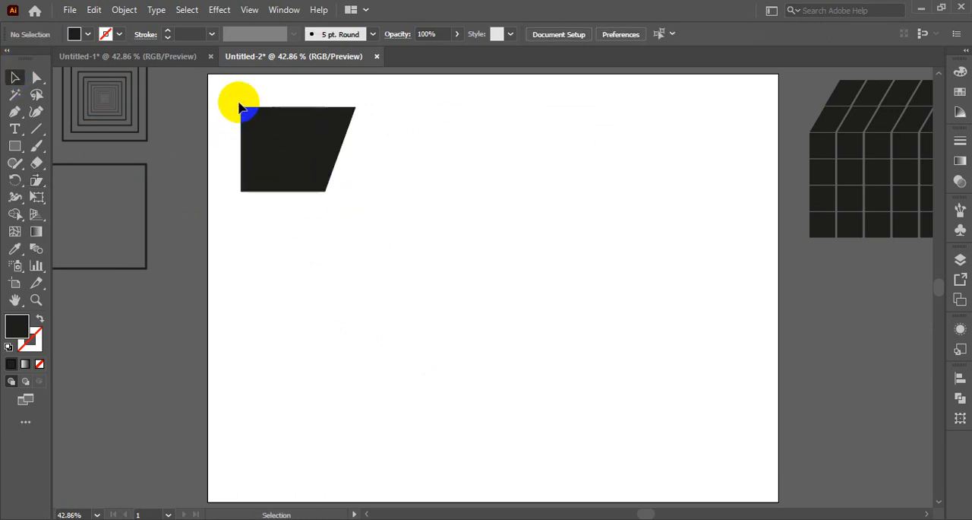
- Reflect the slanted copy across the vertical axis with the preview on
{"action": "left_click_drag", "start_coordinate": [237, 105], "coordinate": [307, 148]}
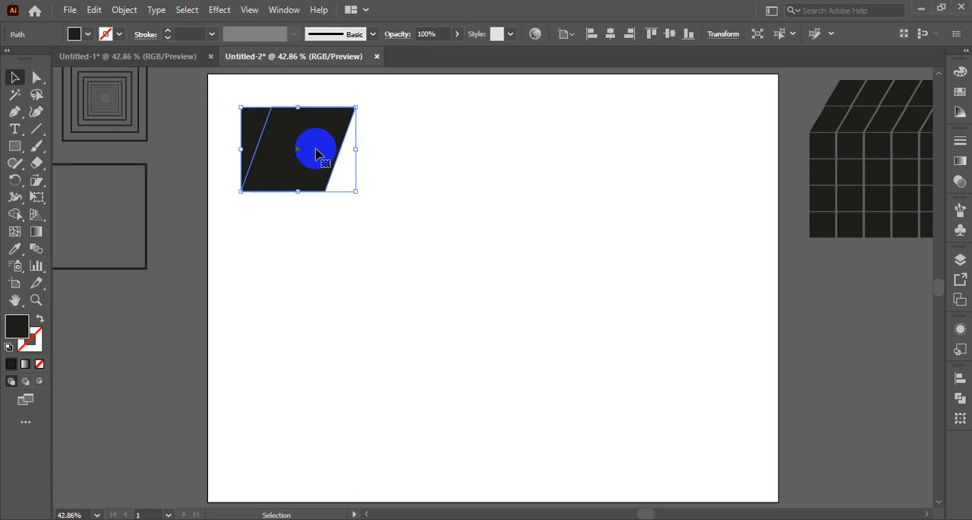
{"action": "right_click", "coordinate": [318, 138]}
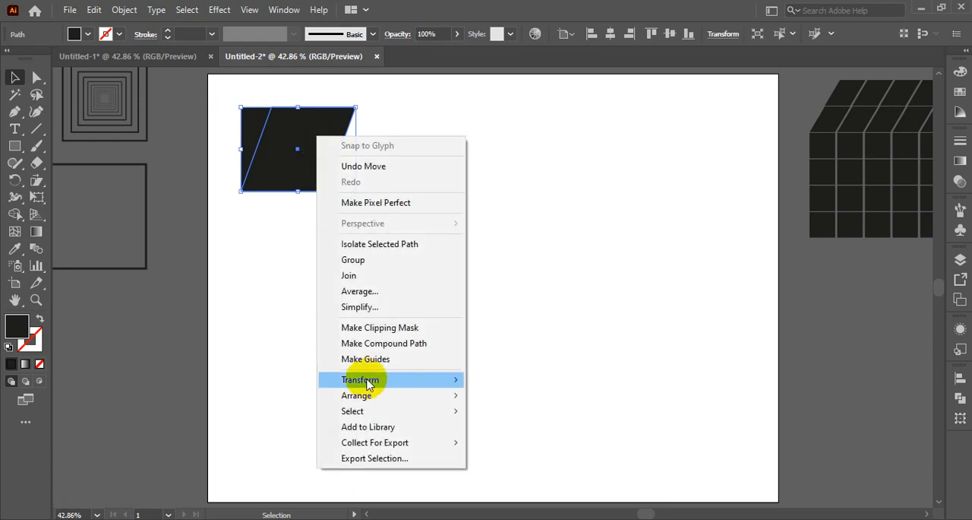
{"action": "mouse_move", "coordinate": [368, 384]}
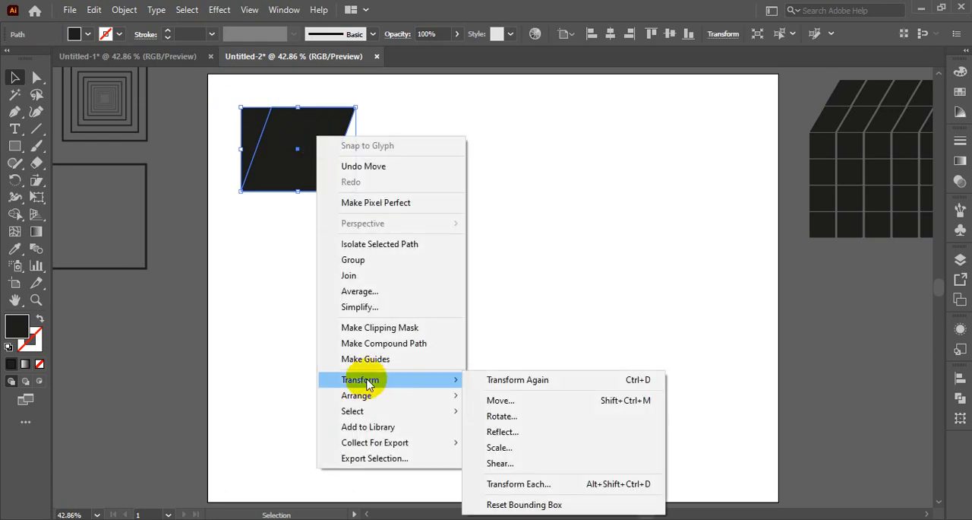
{"action": "left_click", "coordinate": [503, 432]}
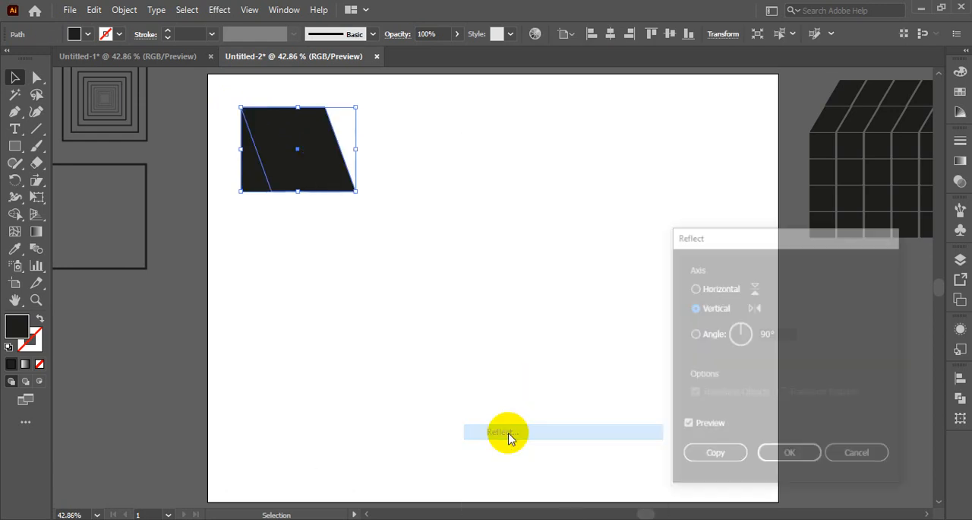
{"action": "left_click", "coordinate": [790, 456]}
- Move the reflected slanted shape to the artboard's upper middle and place the square over most of it
{"action": "left_click_drag", "start_coordinate": [328, 174], "coordinate": [462, 178]}
{"action": "left_click_drag", "start_coordinate": [277, 165], "coordinate": [404, 167]}
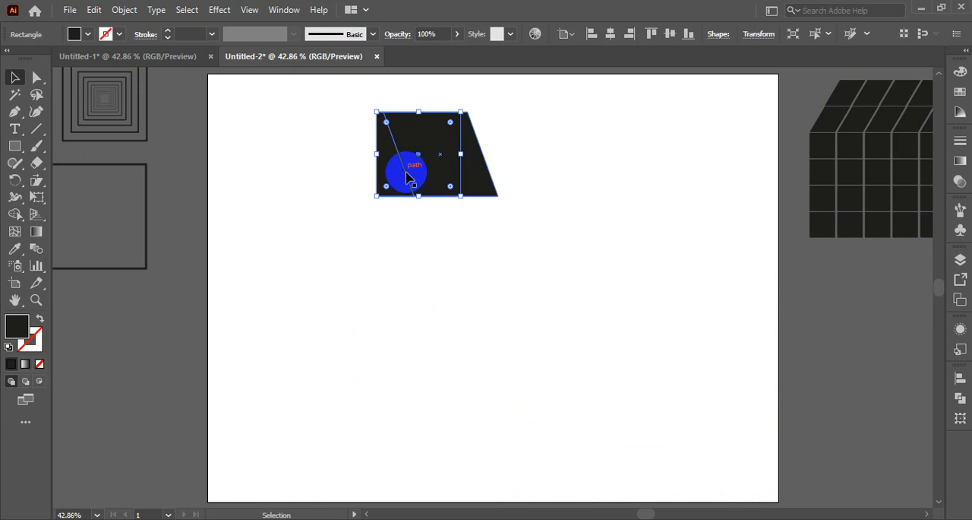
{"action": "left_click", "coordinate": [474, 251]}
- Send the slanted shape to the back, behind the square, and select the square to check the stacking
{"action": "left_click", "coordinate": [487, 193]}
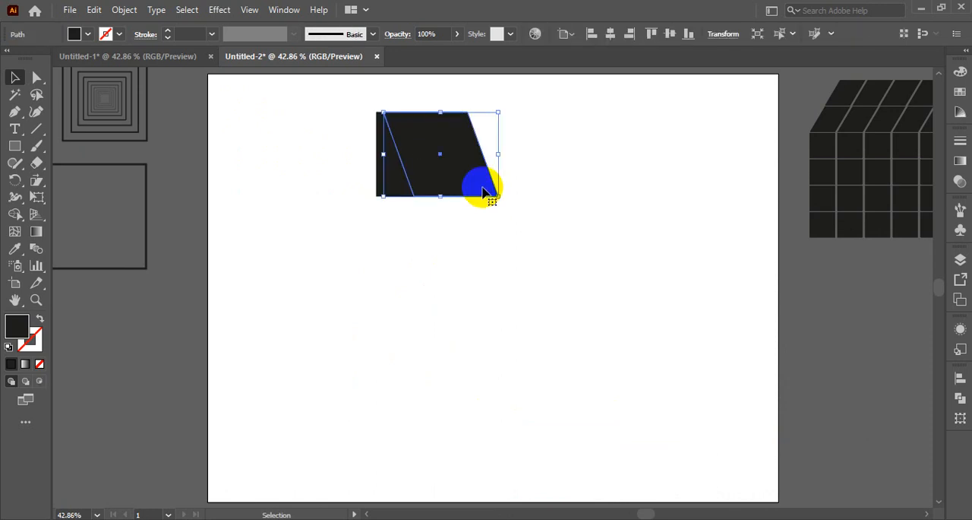
{"action": "right_click", "coordinate": [483, 189]}
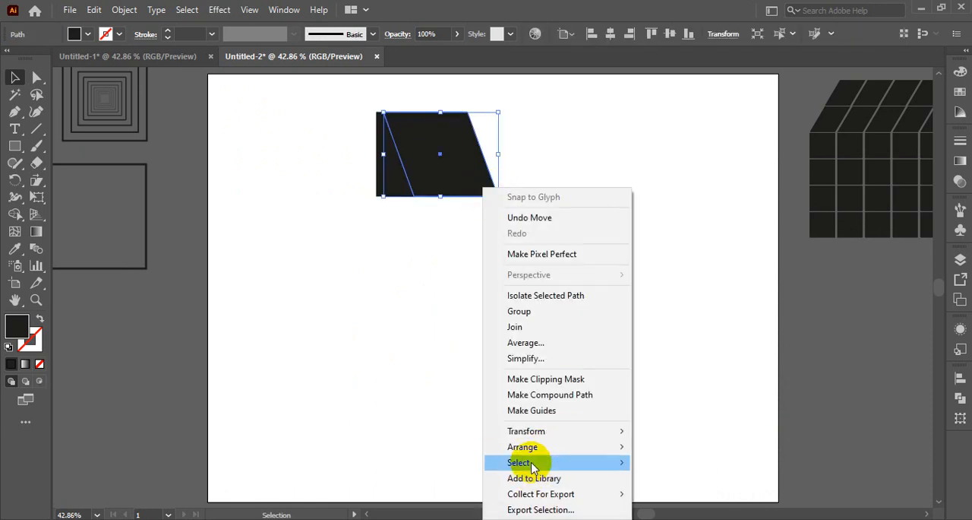
{"action": "mouse_move", "coordinate": [533, 454]}
{"action": "left_click", "coordinate": [665, 493]}
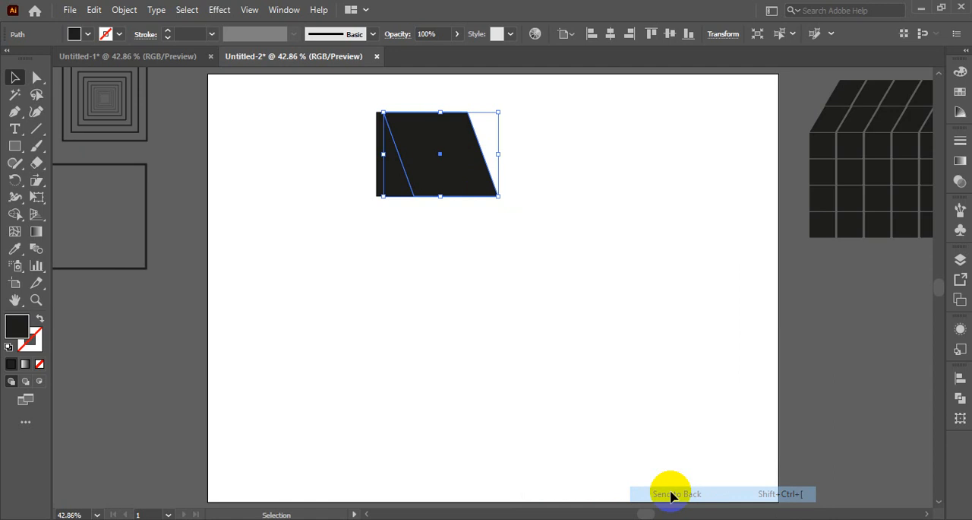
{"action": "left_click", "coordinate": [490, 245]}
{"action": "left_click", "coordinate": [422, 171]}
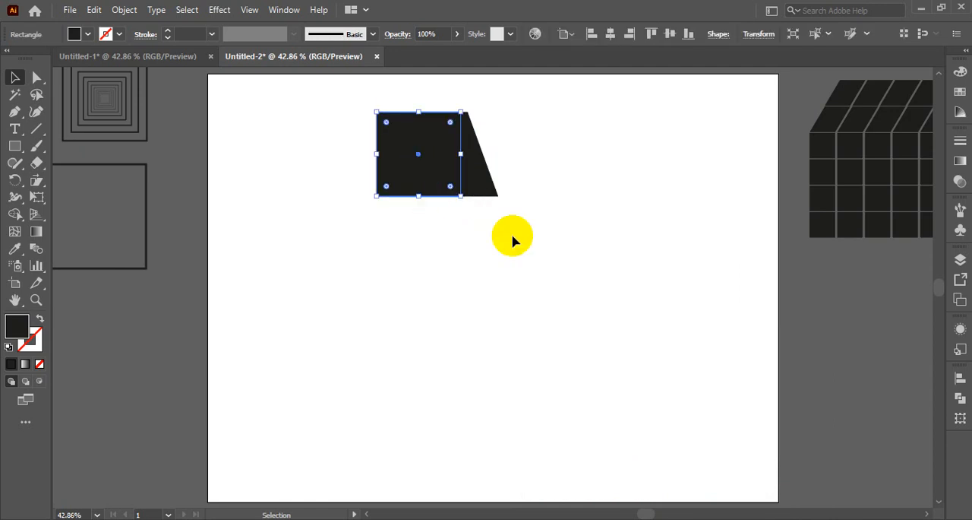
- Lower the opacity of the slanted shape behind the square to 51% and deselect it
{"action": "left_click", "coordinate": [516, 238]}
{"action": "left_click", "coordinate": [486, 183]}
{"action": "left_click", "coordinate": [440, 33]}
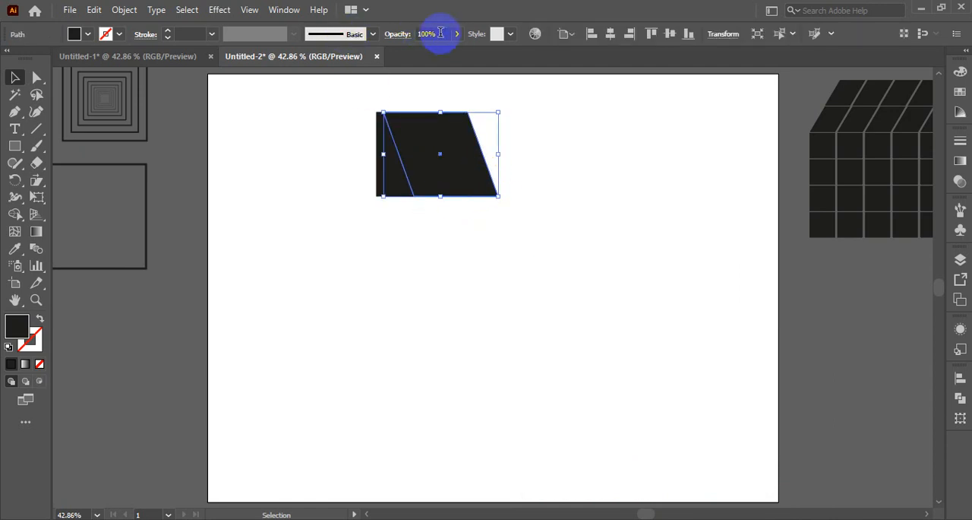
{"action": "left_click", "coordinate": [457, 42]}
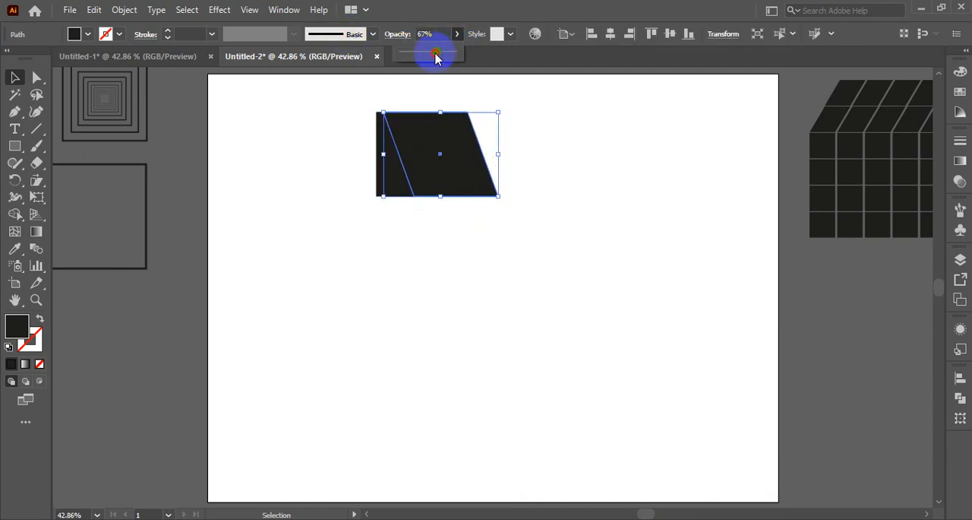
{"action": "left_click", "coordinate": [504, 263]}
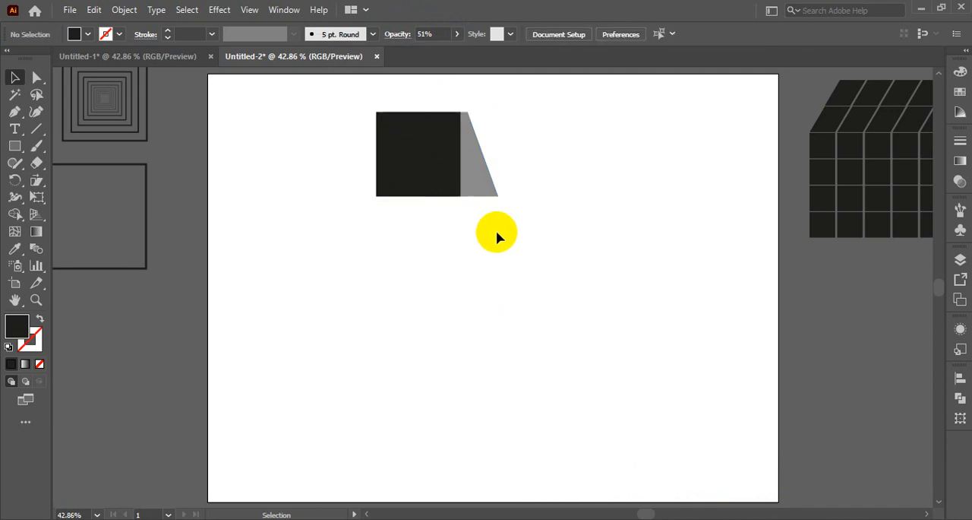
- Reflect the semi-transparent slanted shape behind the square across the vertical axis and deselect it
{"action": "left_click", "coordinate": [487, 190]}
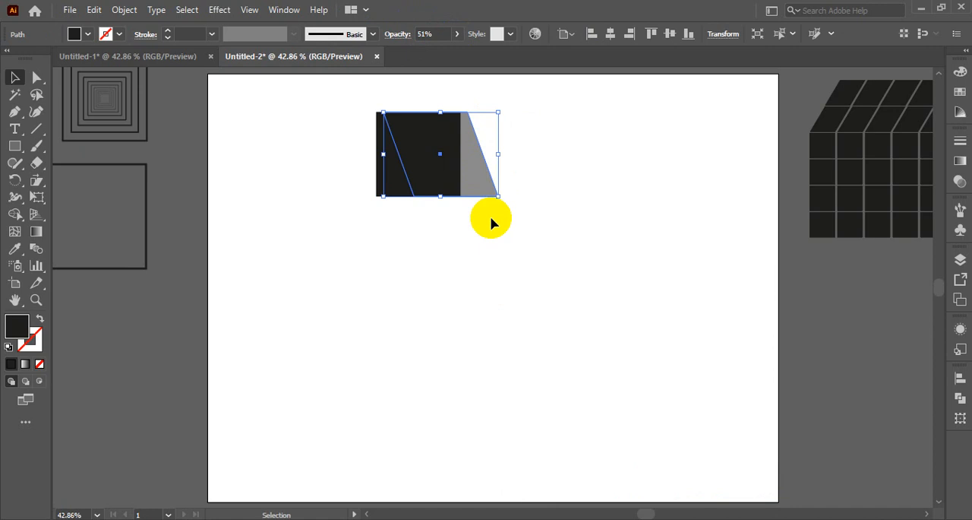
{"action": "right_click", "coordinate": [465, 176]}
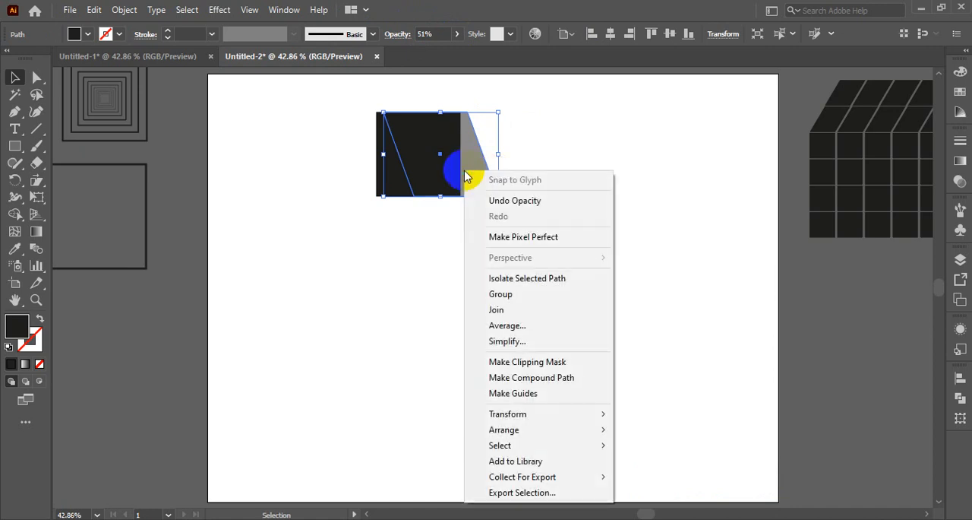
{"action": "mouse_move", "coordinate": [501, 416]}
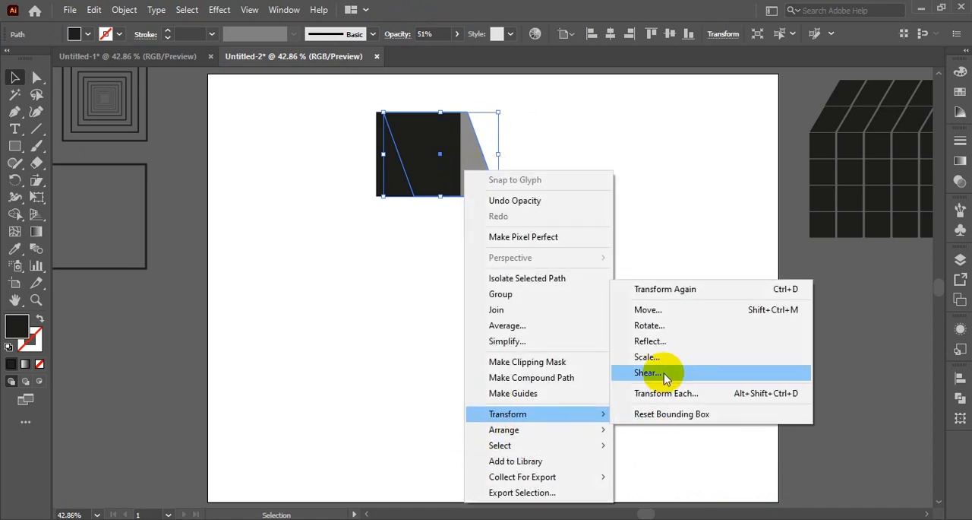
{"action": "left_click", "coordinate": [658, 341]}
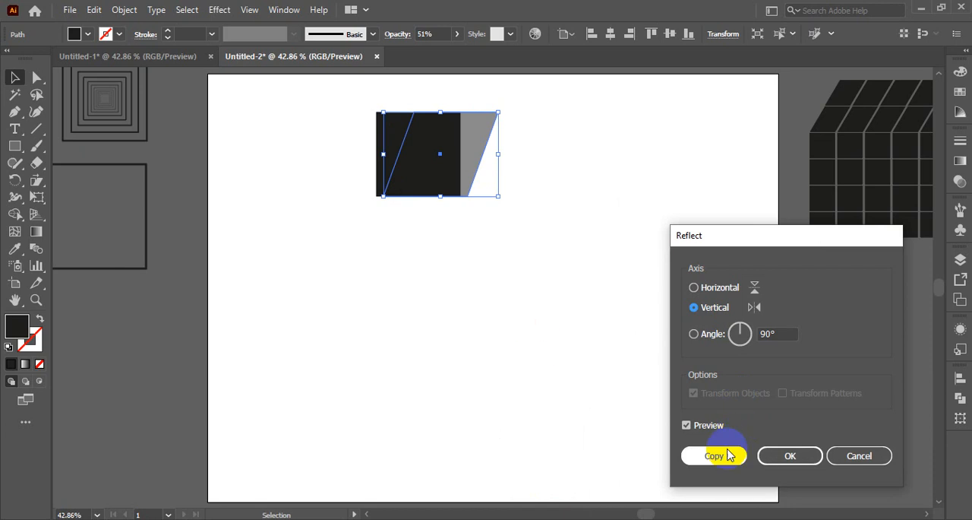
{"action": "left_click", "coordinate": [773, 465]}
{"action": "left_click", "coordinate": [582, 341]}
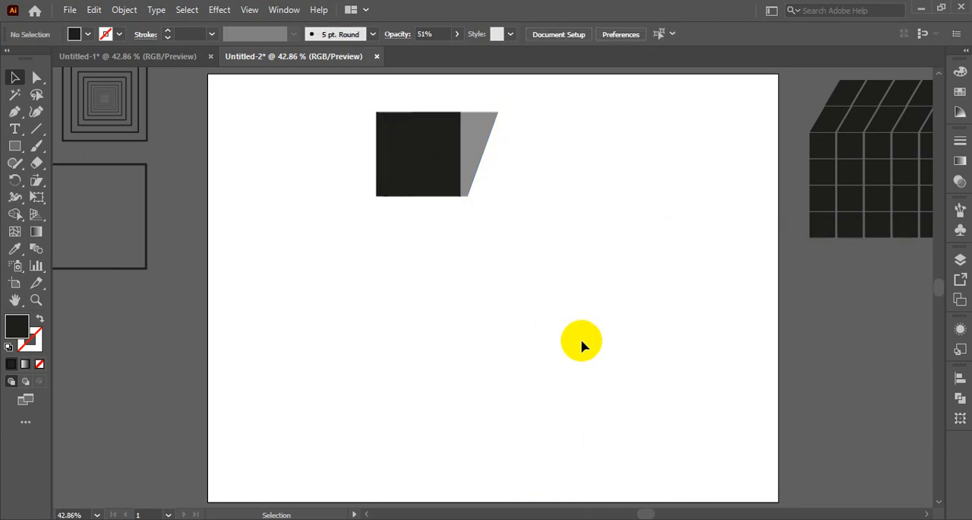
- Shrink the slanted shape slightly from its upper outer corner so its base ends at the square's lower corner
{"action": "left_click", "coordinate": [484, 128]}
{"action": "mouse_move", "coordinate": [500, 115]}
{"action": "left_mouse_down"}
{"action": "mouse_move", "coordinate": [537, 115]}
{"action": "mouse_move", "coordinate": [490, 120]}
{"action": "left_mouse_up"}
{"action": "left_click", "coordinate": [547, 267]}
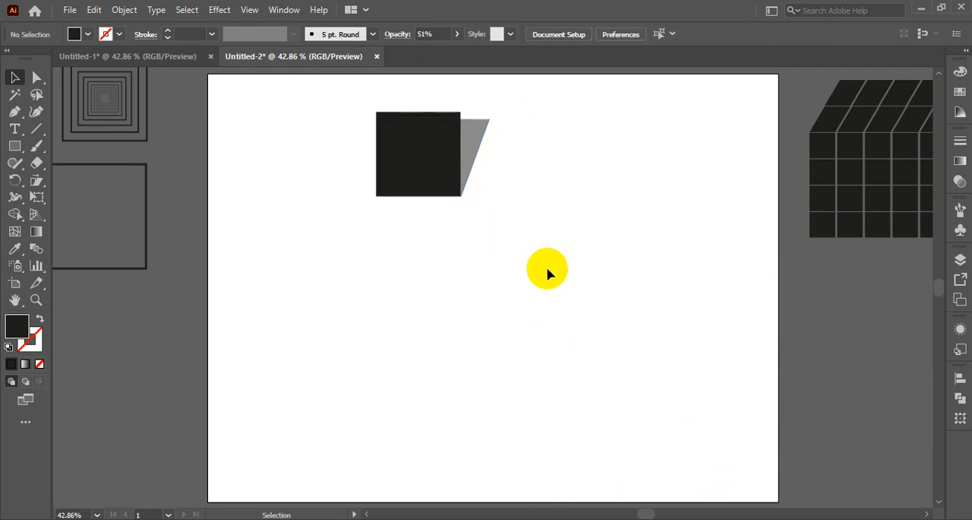
{"action": "left_click", "coordinate": [462, 143]}
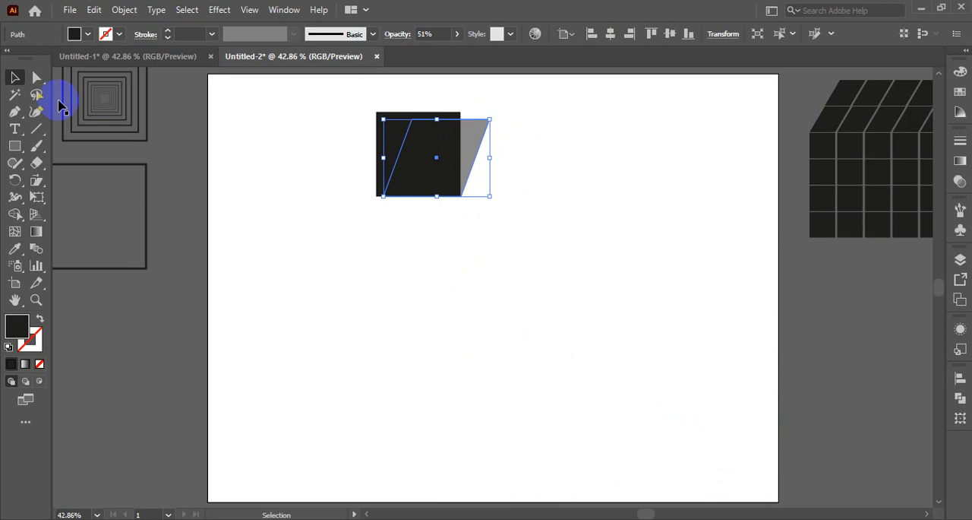
{"action": "left_click", "coordinate": [37, 196]}
{"action": "left_click_drag", "start_coordinate": [435, 160], "coordinate": [435, 159]}
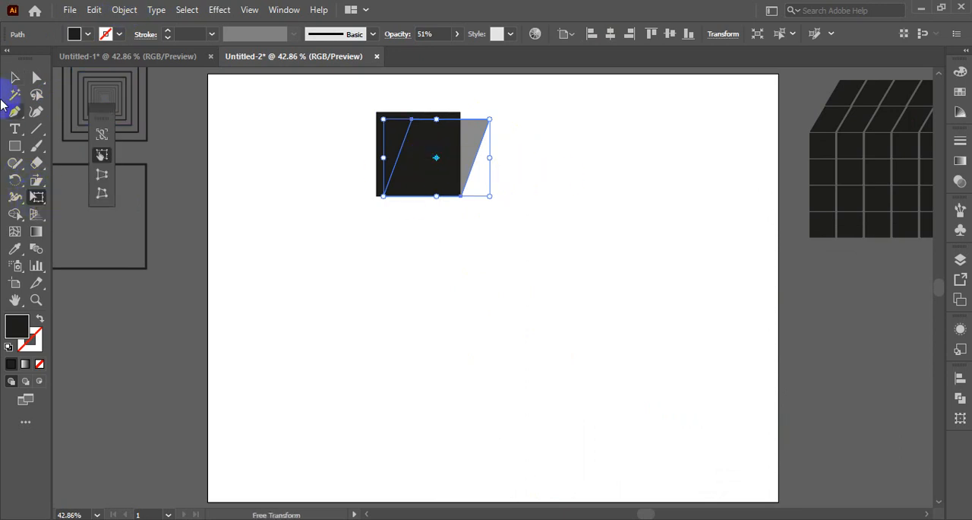
- Move the black square off the slanted shape to the empty lower part of the artboard and keep it selected
{"action": "left_click", "coordinate": [14, 77]}
{"action": "left_click", "coordinate": [481, 179]}
{"action": "left_click_drag", "start_coordinate": [405, 141], "coordinate": [352, 315]}
{"action": "left_click", "coordinate": [370, 334]}
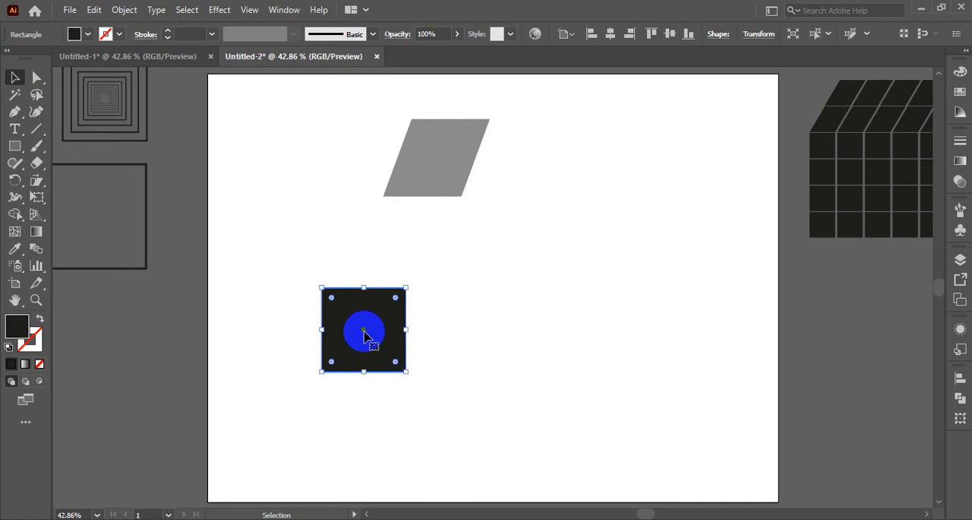
- Shear a copy of the black square about its center with a 300° shear angle along the horizontal axis
{"action": "left_click", "coordinate": [37, 196]}
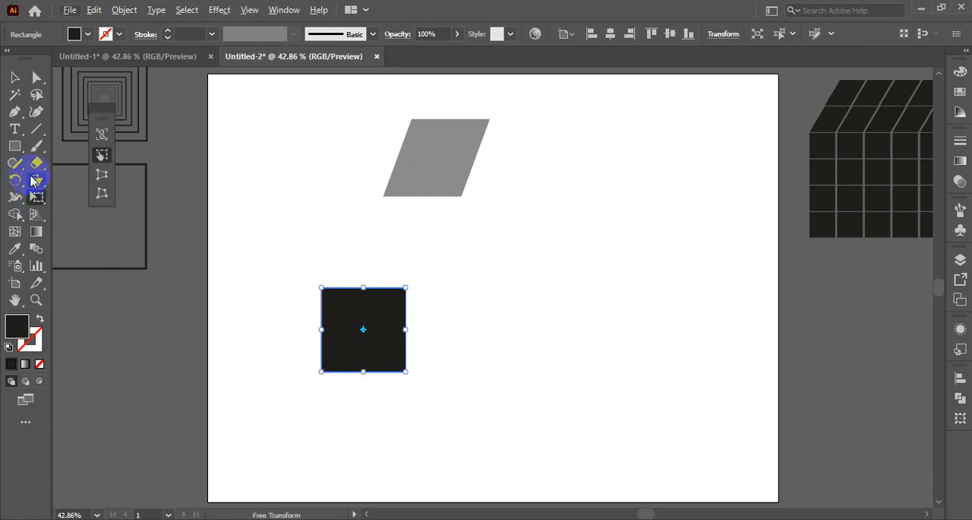
{"action": "left_click", "coordinate": [33, 181]}
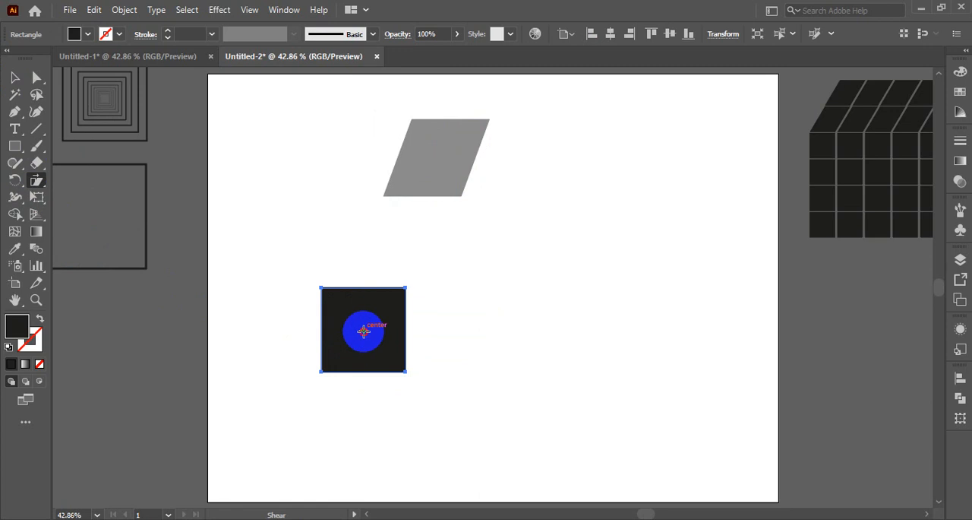
{"action": "left_click", "coordinate": [363, 331], "text": "alt"}
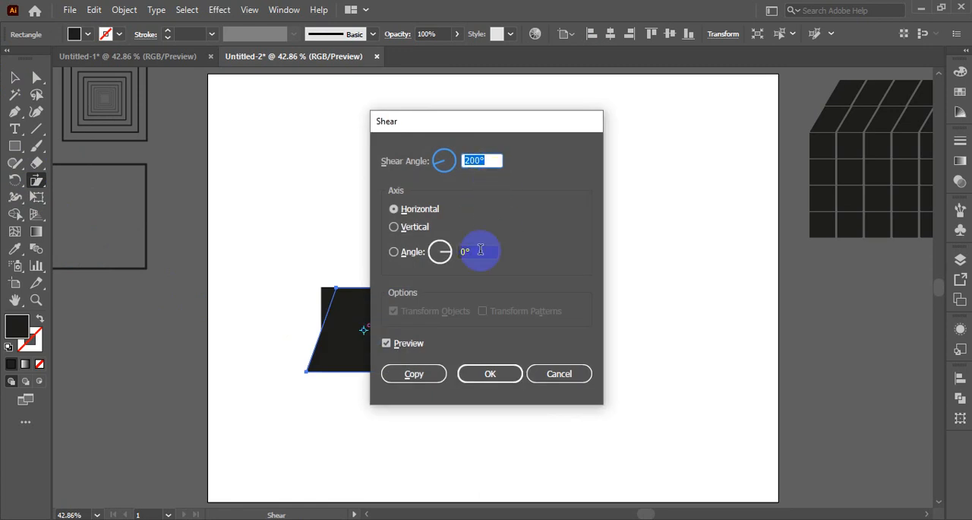
{"action": "left_click", "coordinate": [451, 258]}
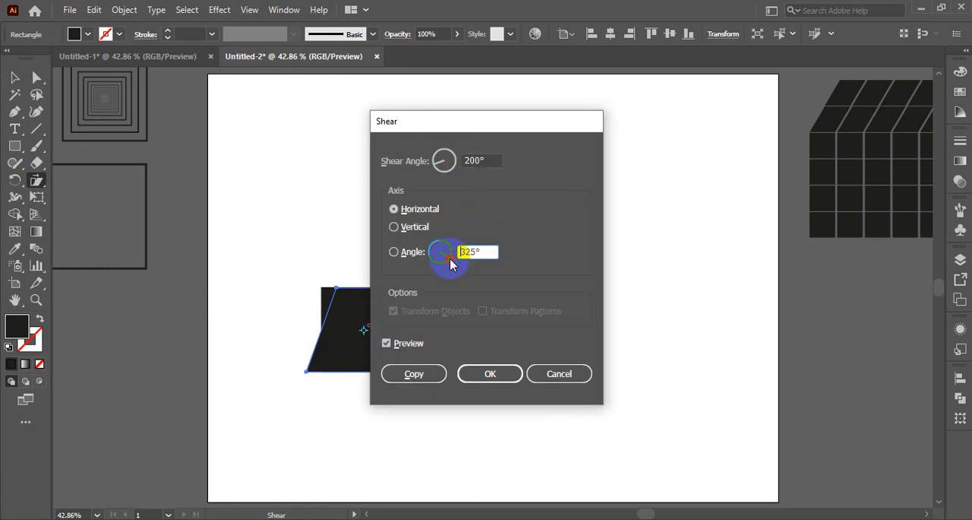
{"action": "left_click", "coordinate": [451, 262]}
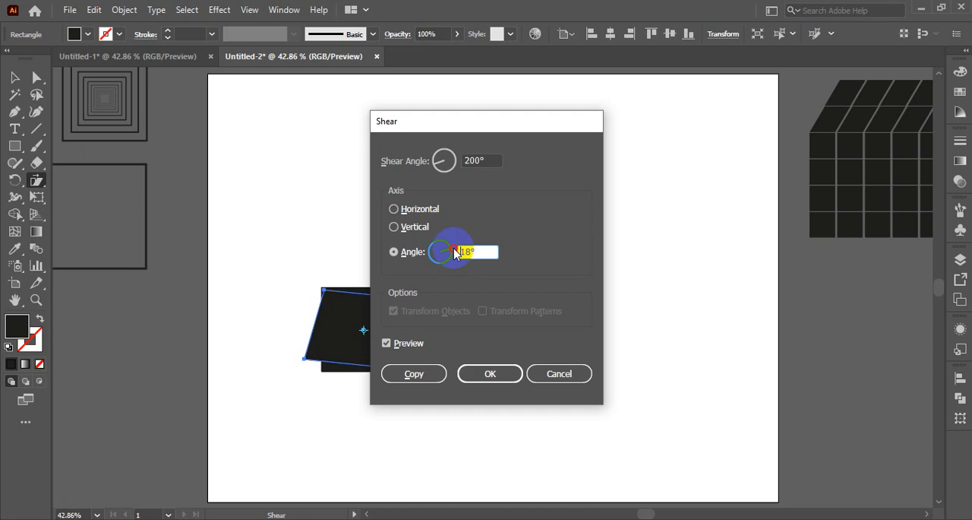
{"action": "left_click", "coordinate": [469, 160]}
{"action": "left_click_drag", "start_coordinate": [478, 162], "coordinate": [457, 160]}
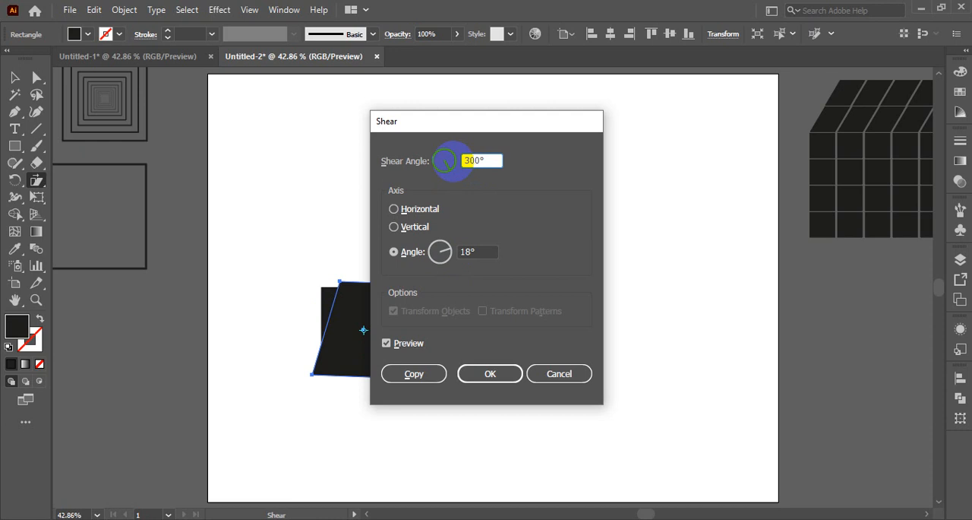
{"action": "left_click", "coordinate": [394, 210]}
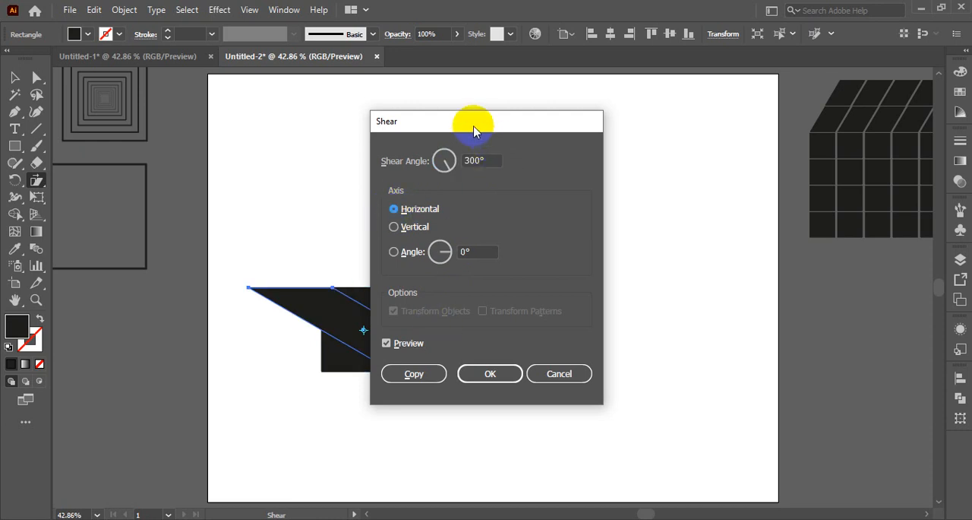
{"action": "left_click_drag", "start_coordinate": [473, 124], "coordinate": [673, 125]}
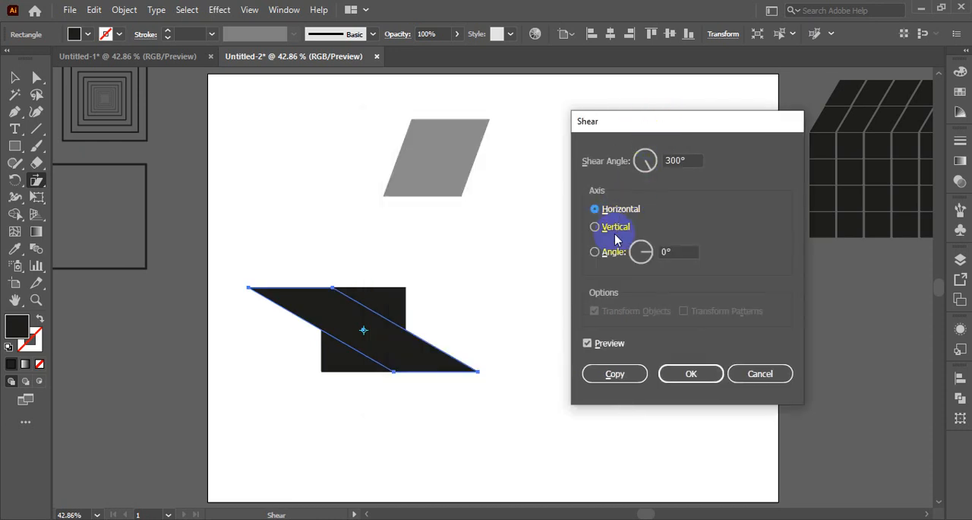
{"action": "left_click", "coordinate": [615, 373]}
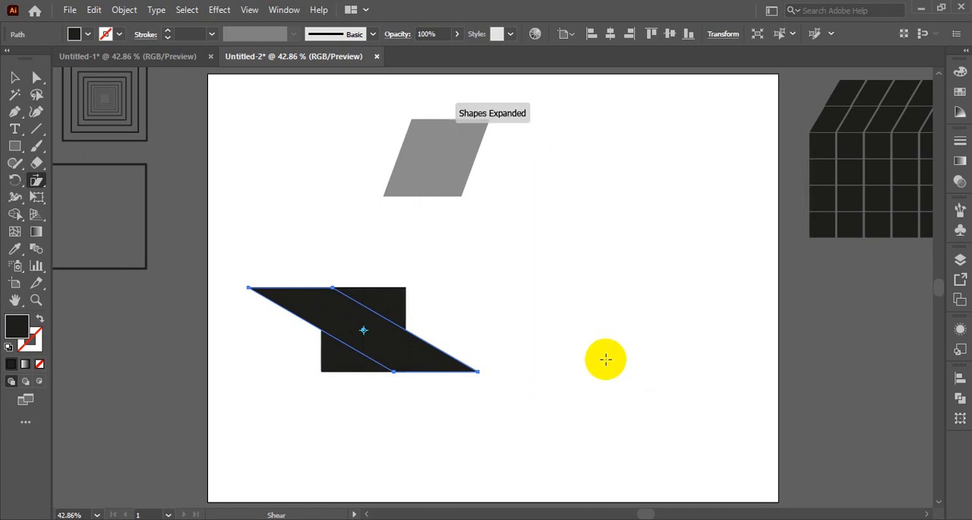
- Reflect the sheared black copy across the vertical axis
{"action": "left_click", "coordinate": [14, 77]}
{"action": "left_click", "coordinate": [351, 330]}
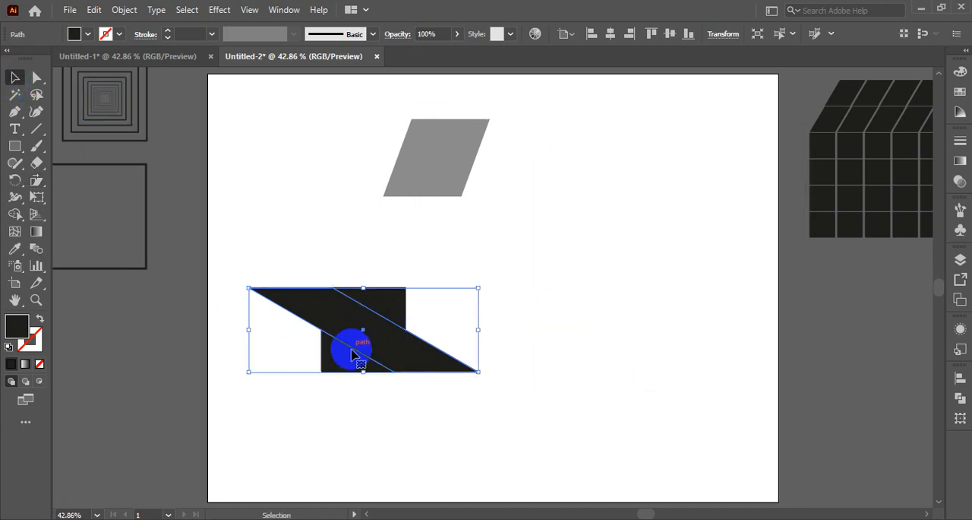
{"action": "right_click", "coordinate": [351, 330]}
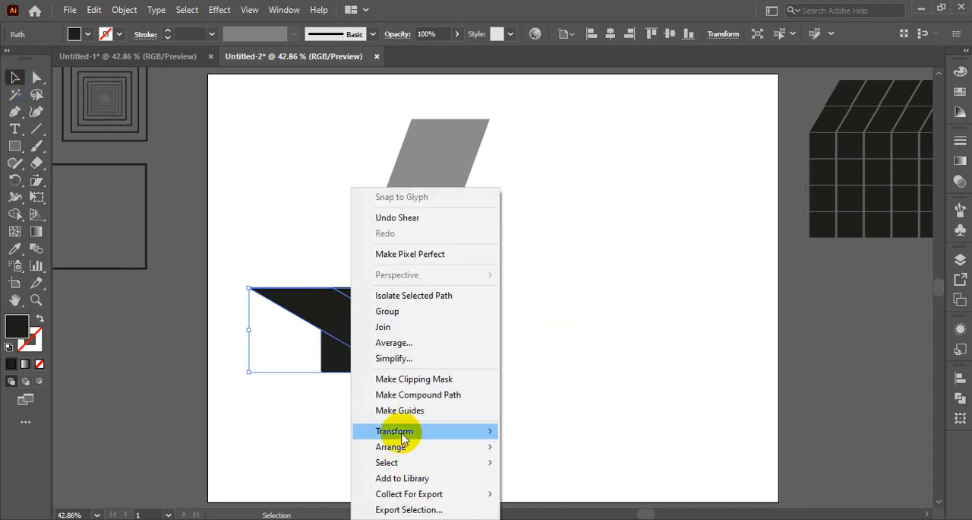
{"action": "mouse_move", "coordinate": [404, 434]}
{"action": "left_click", "coordinate": [546, 360]}
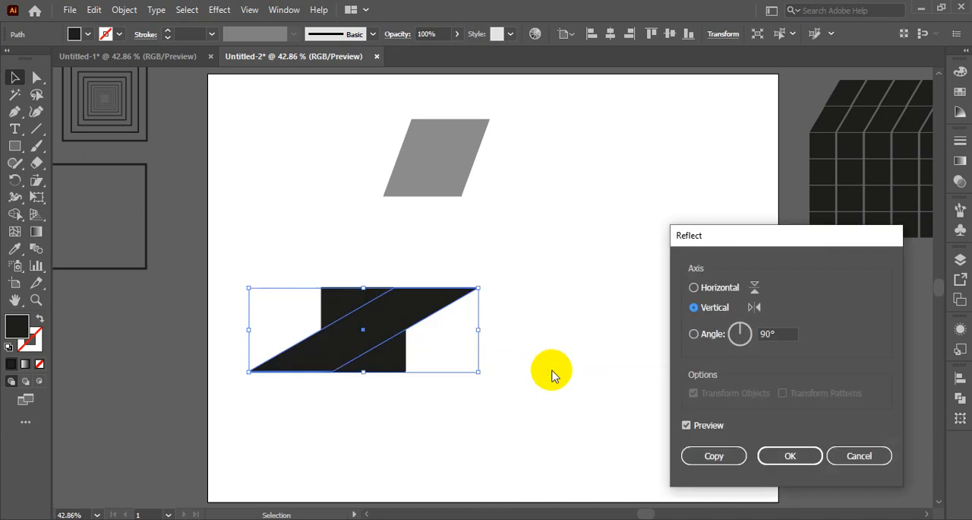
{"action": "left_click", "coordinate": [775, 458]}
- Move the reflected black shape sideways until its lower corner meets the square's lower outer corner, and deselect it
{"action": "left_click", "coordinate": [557, 394]}
{"action": "left_click_drag", "start_coordinate": [411, 317], "coordinate": [479, 317]}
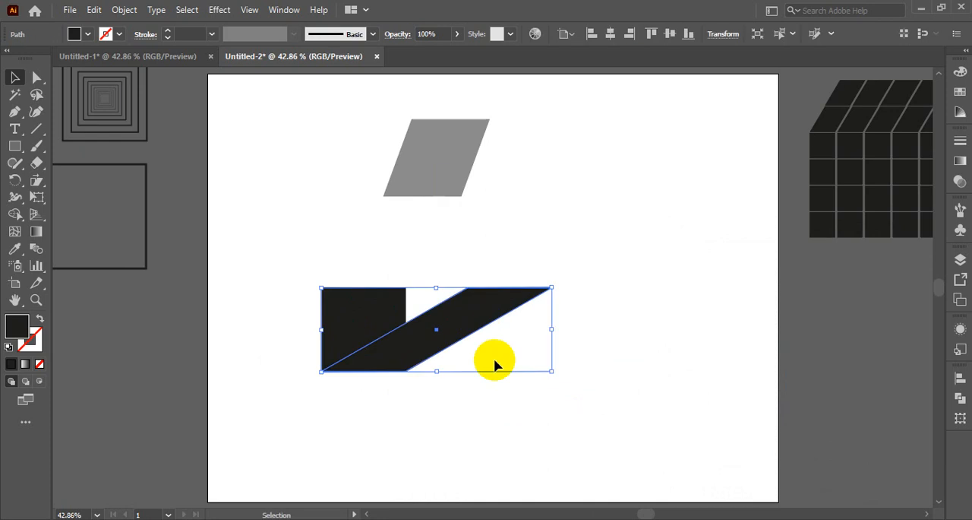
{"action": "left_click", "coordinate": [529, 452]}
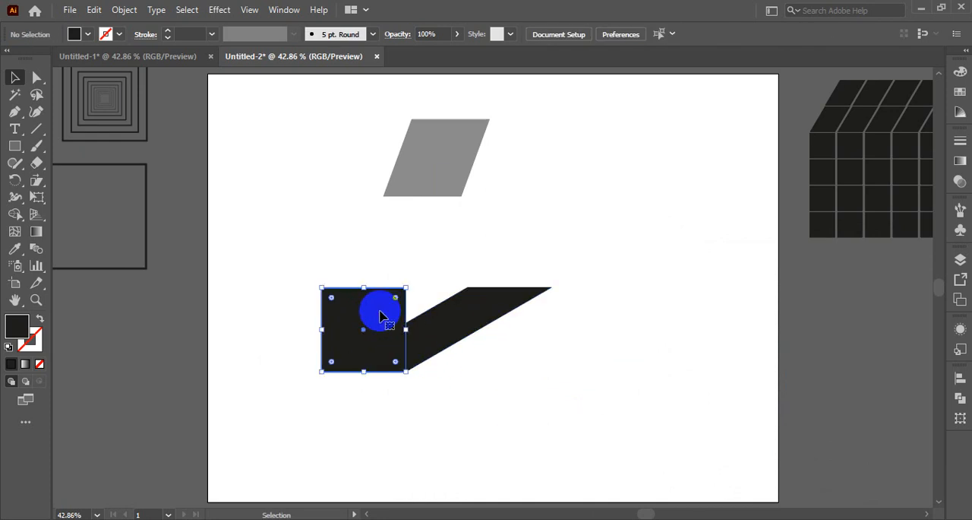
- Bring the black square to the front, above the sheared shape
{"action": "right_click", "coordinate": [382, 316]}
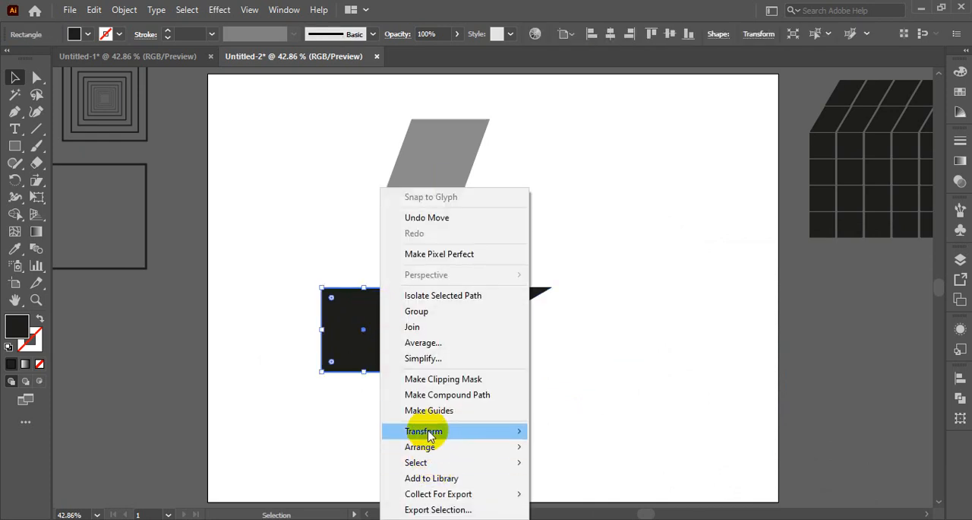
{"action": "mouse_move", "coordinate": [456, 450]}
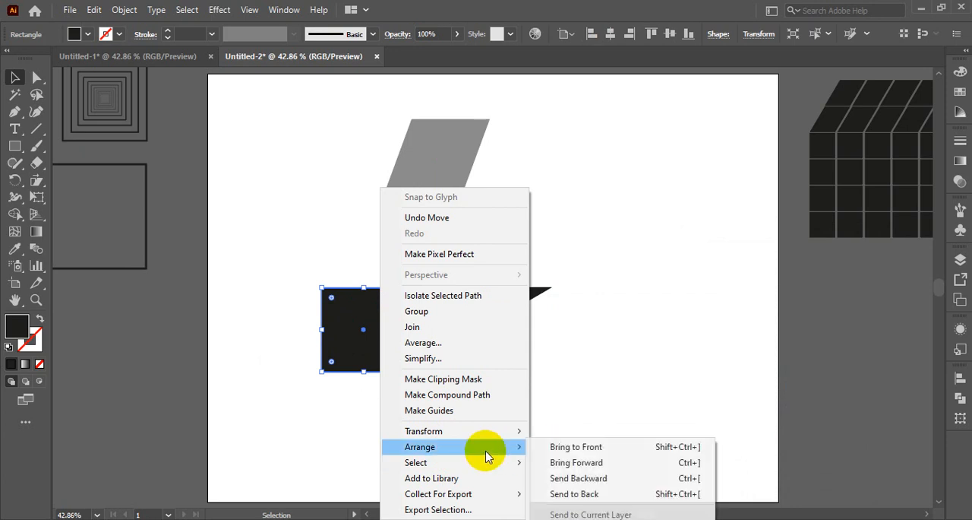
{"action": "left_click", "coordinate": [576, 447]}
{"action": "left_click", "coordinate": [590, 403]}
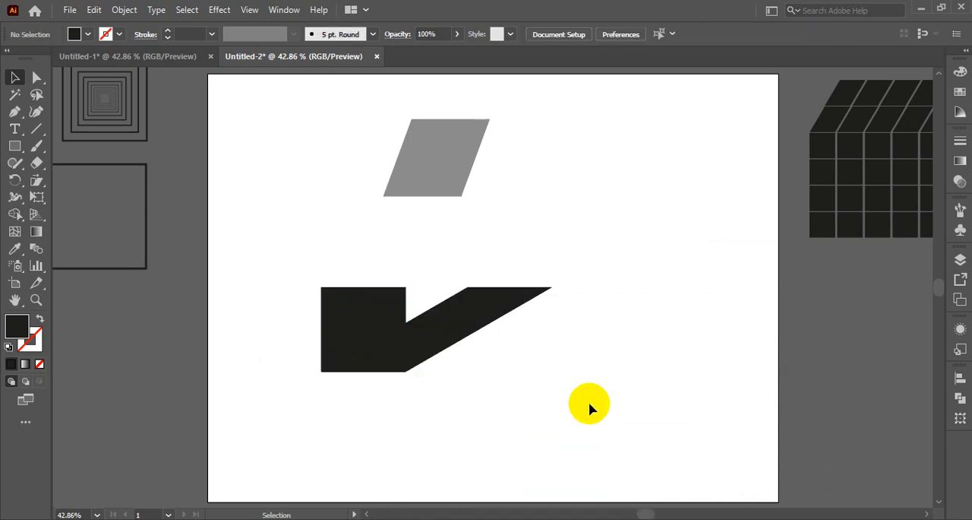
- Lower the opacity of the sheared shape beside the black square to 38% and deselect it
{"action": "left_click", "coordinate": [480, 325]}
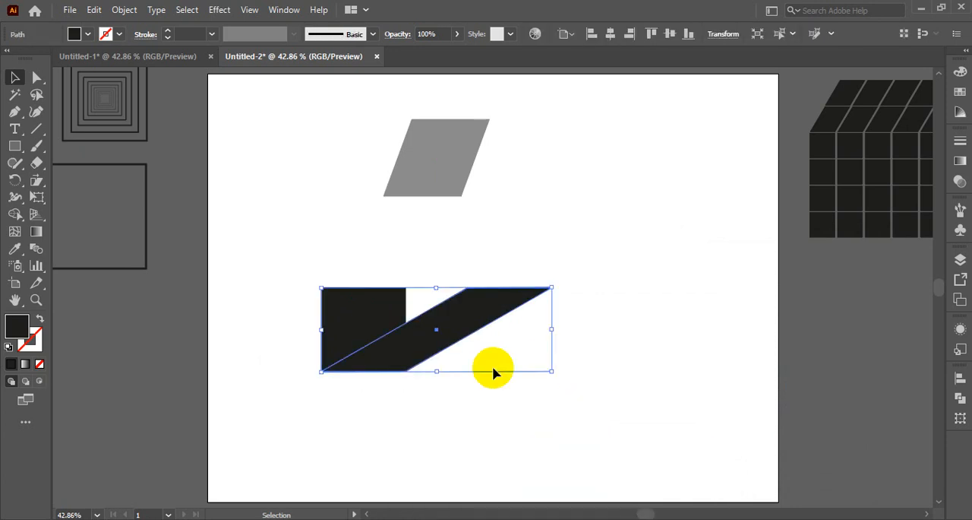
{"action": "left_click", "coordinate": [458, 36]}
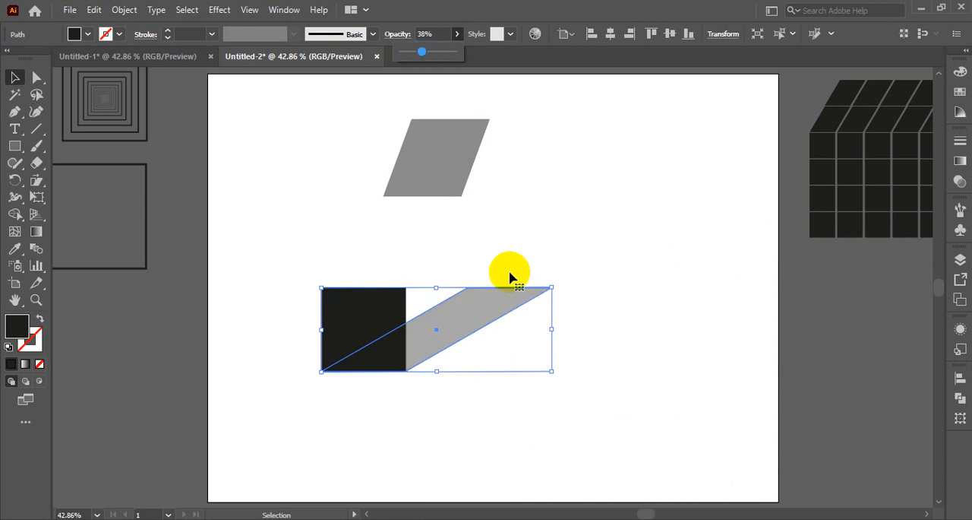
{"action": "left_click", "coordinate": [549, 384]}
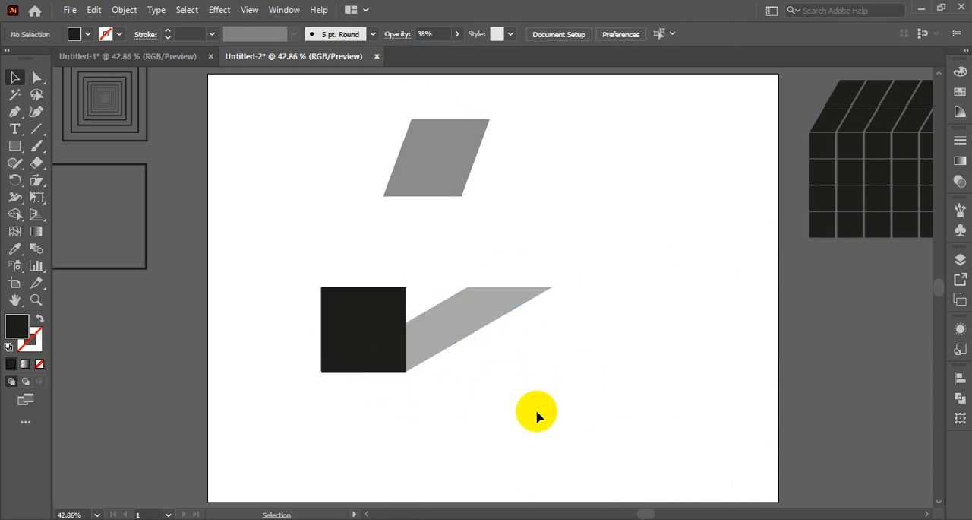
- Stretch the black square's top edge upward to make it a slightly taller rectangle
{"action": "left_click", "coordinate": [364, 313]}
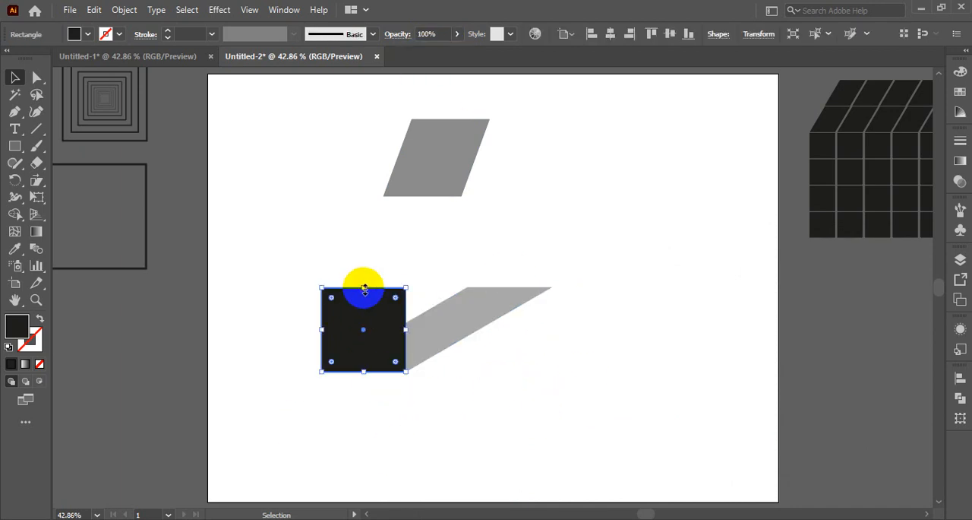
{"action": "left_click_drag", "start_coordinate": [365, 288], "coordinate": [364, 268]}
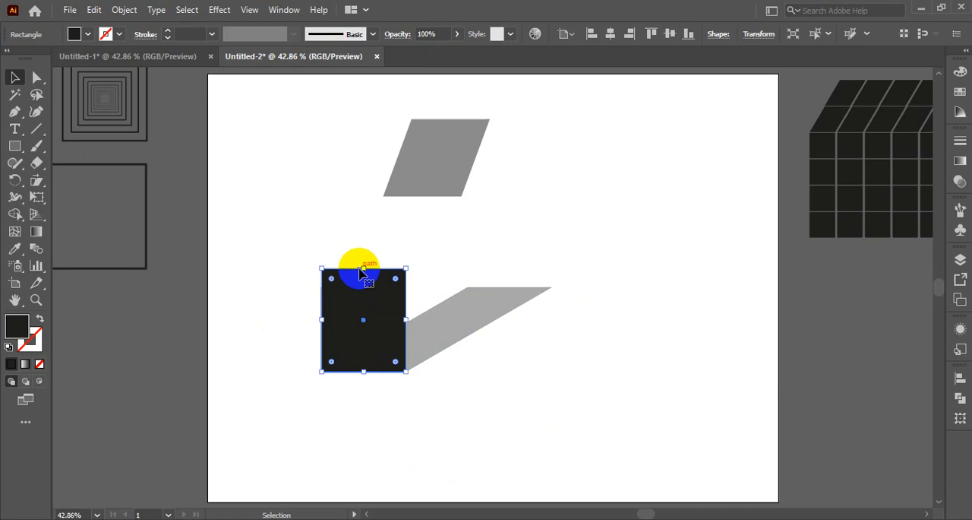
{"action": "left_click", "coordinate": [470, 387]}
- Select the black rectangle together with its slanted shadow and show the tool group holding Scale, Shear and Reshape
{"action": "left_click_drag", "start_coordinate": [282, 252], "coordinate": [549, 376]}
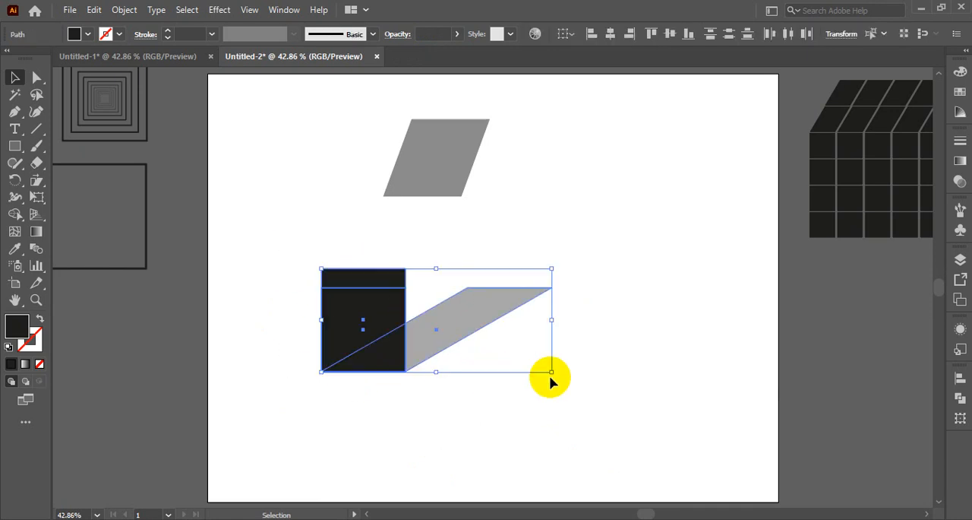
{"action": "left_click", "coordinate": [549, 376]}
{"action": "left_click", "coordinate": [486, 300]}
{"action": "left_click", "coordinate": [459, 433]}
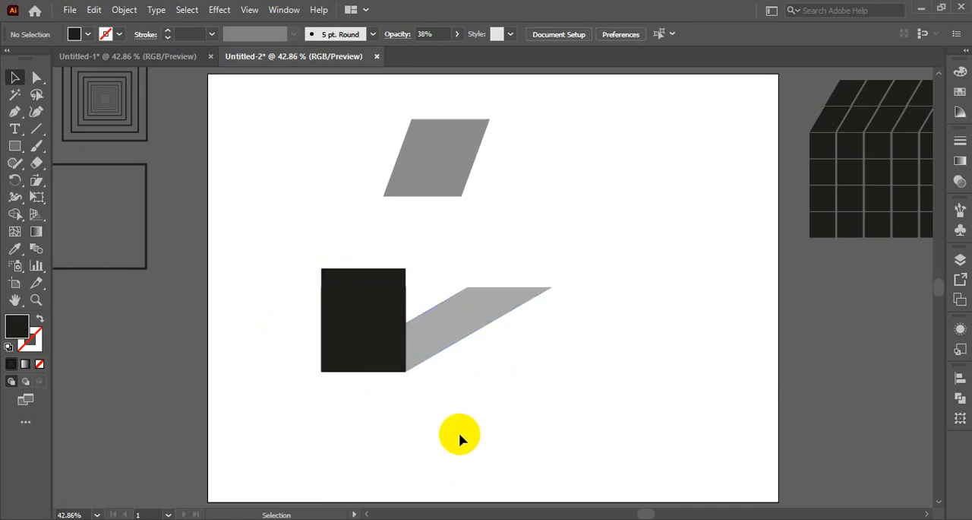
{"action": "left_click_drag", "start_coordinate": [282, 266], "coordinate": [582, 408]}
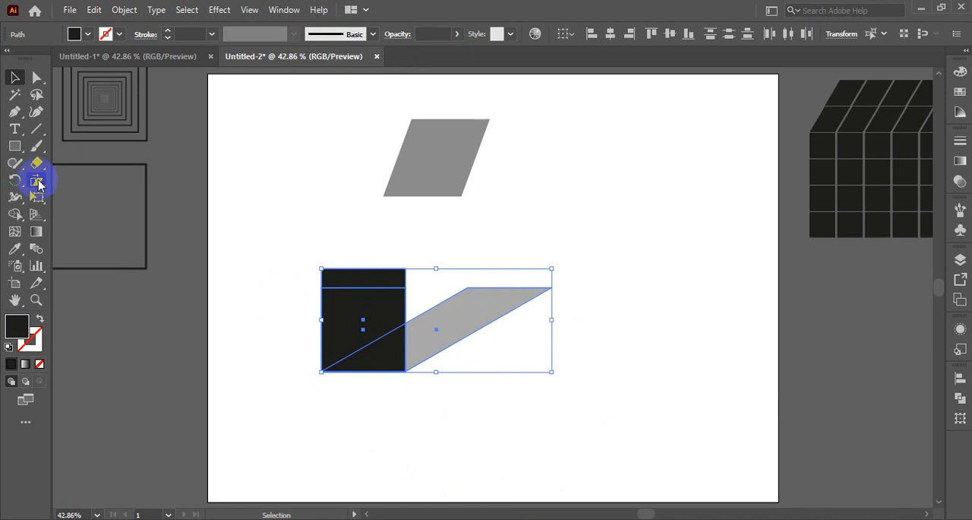
{"action": "left_click_drag", "start_coordinate": [39, 185], "coordinate": [123, 187]}
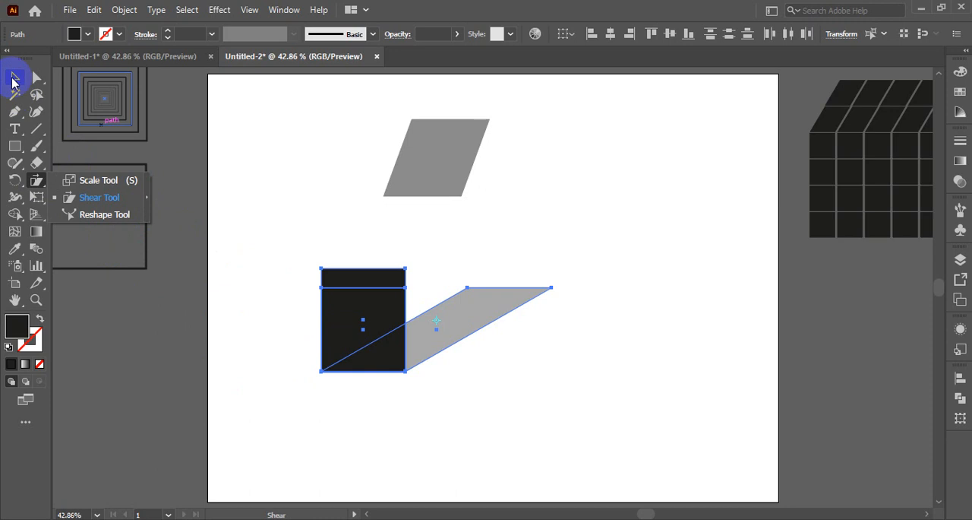
- Move the tall black rectangle to the upper right of its shadow and one black square to the upper left
{"action": "left_click", "coordinate": [13, 79]}
{"action": "left_click", "coordinate": [443, 453]}
{"action": "left_click_drag", "start_coordinate": [371, 337], "coordinate": [567, 237]}
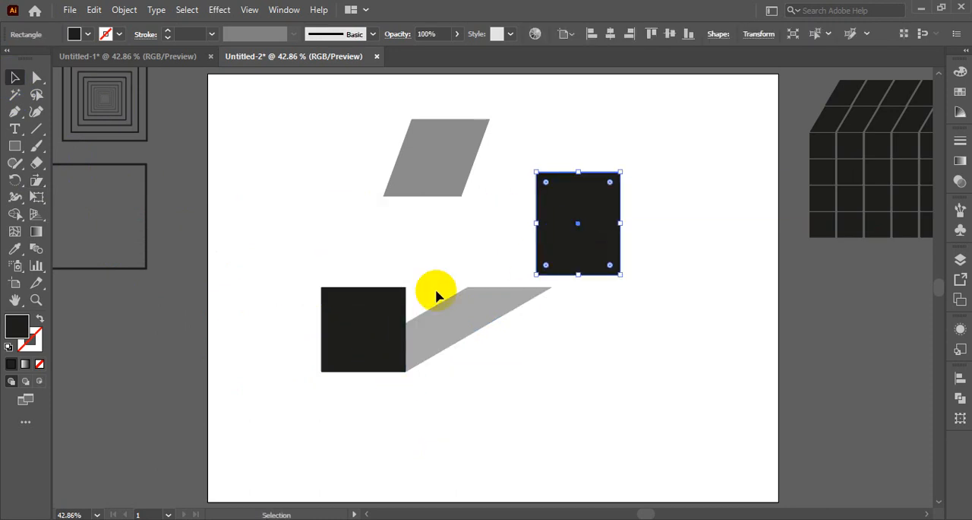
{"action": "left_click_drag", "start_coordinate": [363, 299], "coordinate": [285, 222]}
{"action": "mouse_move", "coordinate": [382, 319]}
{"action": "left_mouse_down"}
{"action": "mouse_move", "coordinate": [380, 219]}
{"action": "mouse_move", "coordinate": [390, 328]}
{"action": "mouse_move", "coordinate": [382, 325]}
{"action": "left_mouse_up"}
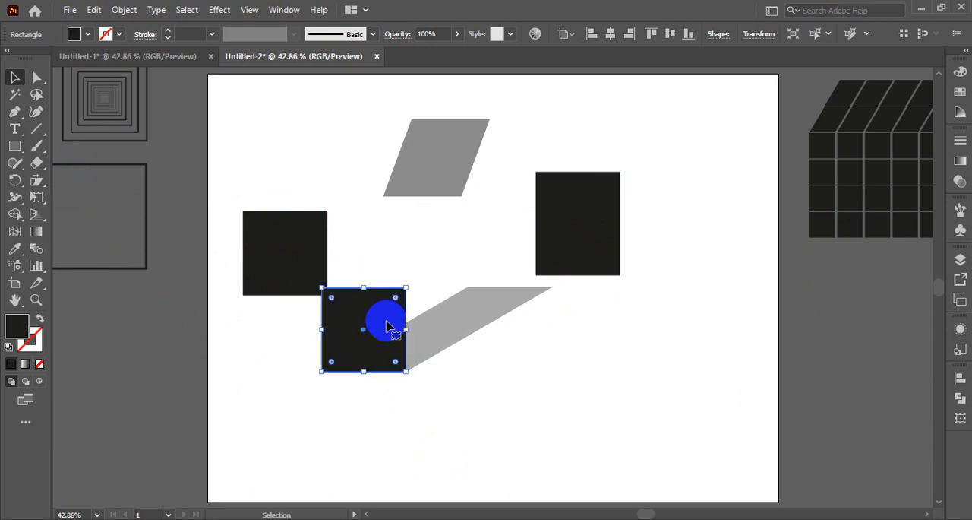
- Shear the tall black rectangle about its center into a long bar slanting up to the right
{"action": "left_click", "coordinate": [577, 242]}
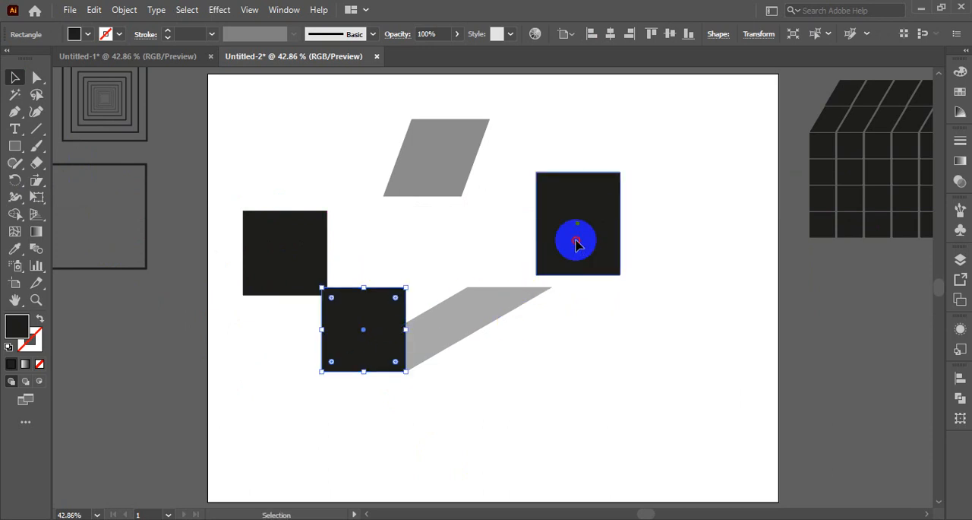
{"action": "left_click", "coordinate": [34, 186]}
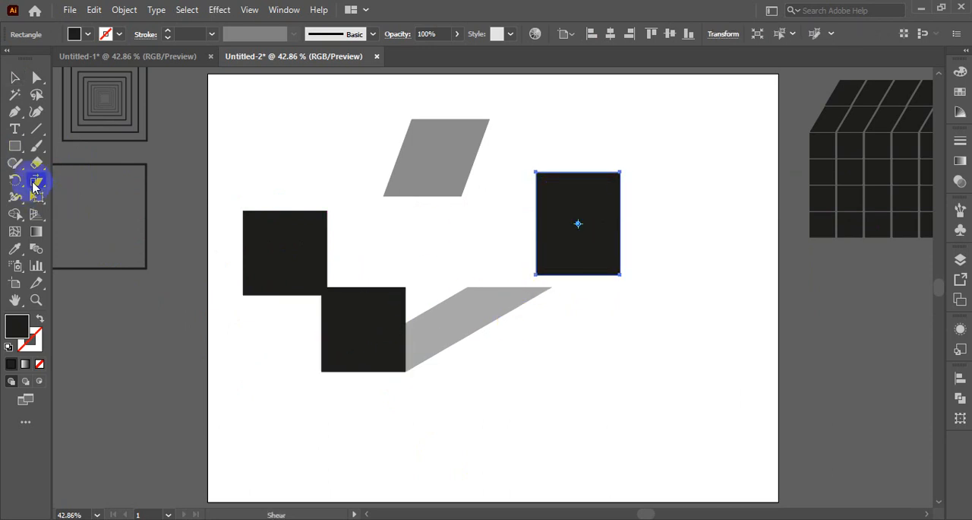
{"action": "left_click", "coordinate": [579, 224]}
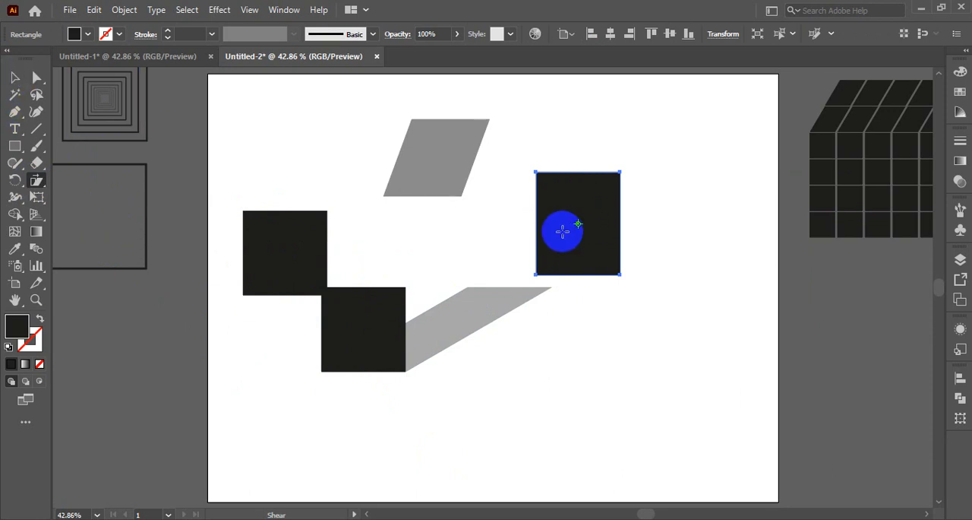
{"action": "left_click_drag", "start_coordinate": [563, 230], "coordinate": [614, 203]}
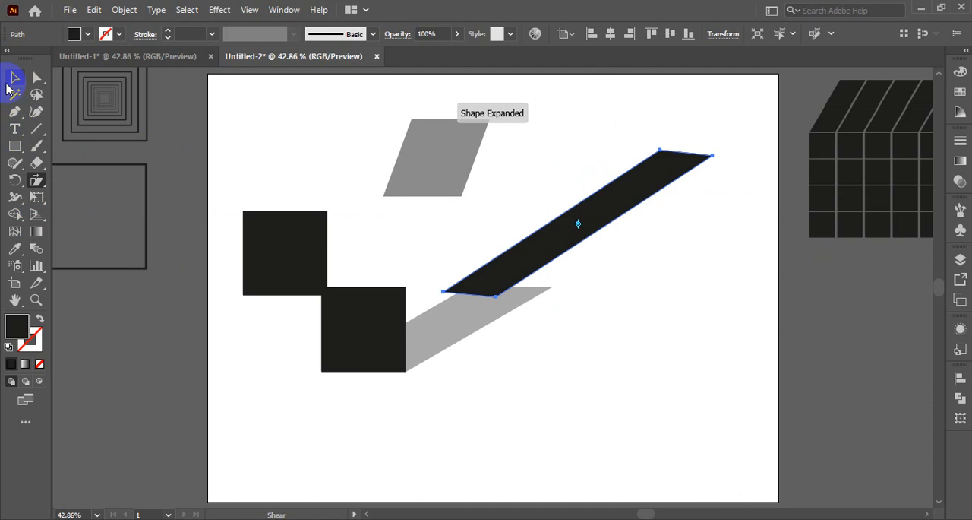
- Move the upper-left black square against the lower end of the slanted black bar and deselect it
{"action": "left_click", "coordinate": [15, 78]}
{"action": "left_click_drag", "start_coordinate": [282, 278], "coordinate": [447, 262]}
{"action": "left_click", "coordinate": [662, 328]}
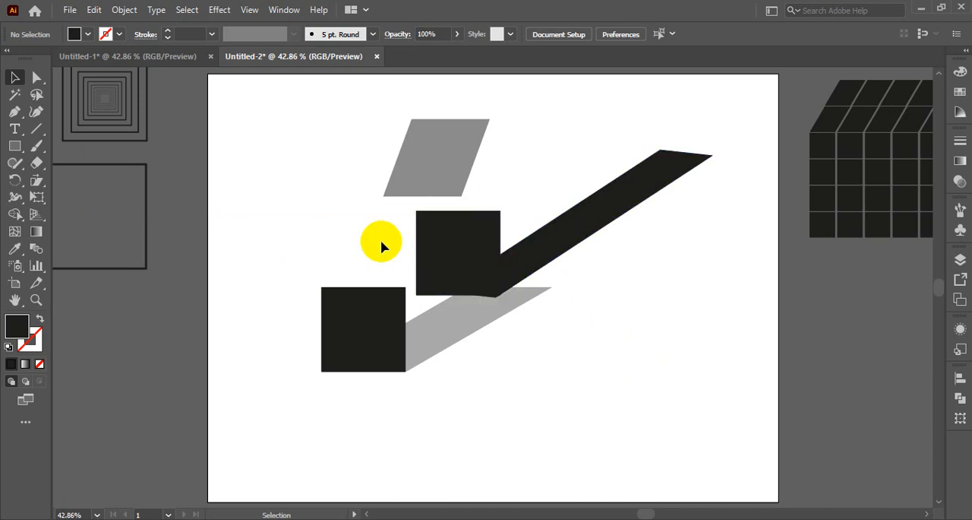
- Delete all squares and sheared shapes from the artboard and consult the finished colonnade artwork in the Untitled-1 document
{"action": "left_click_drag", "start_coordinate": [302, 117], "coordinate": [613, 455]}
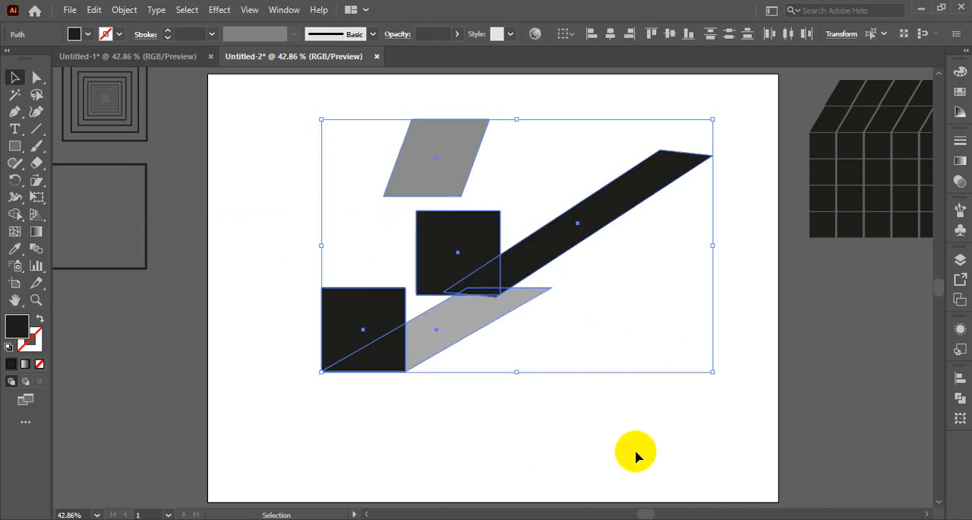
{"action": "key", "text": "Delete"}
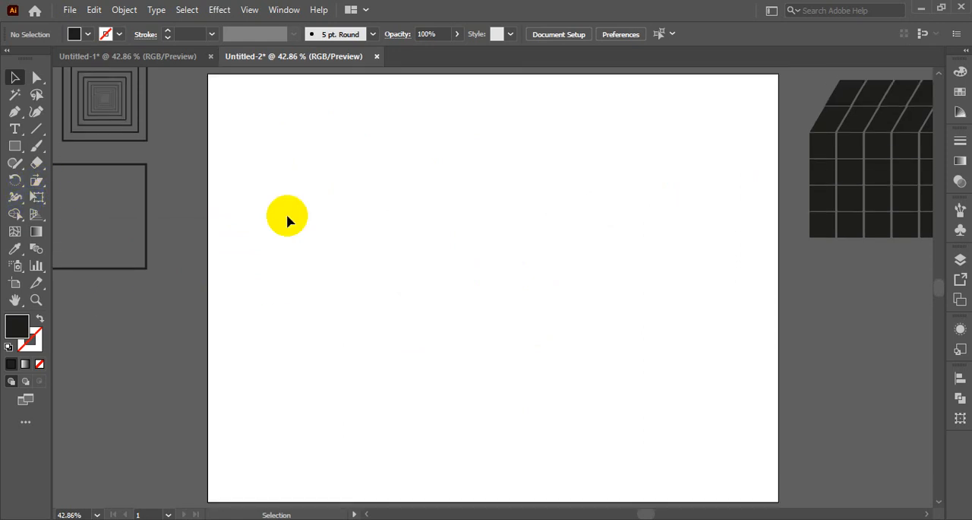
{"action": "left_click", "coordinate": [164, 57]}
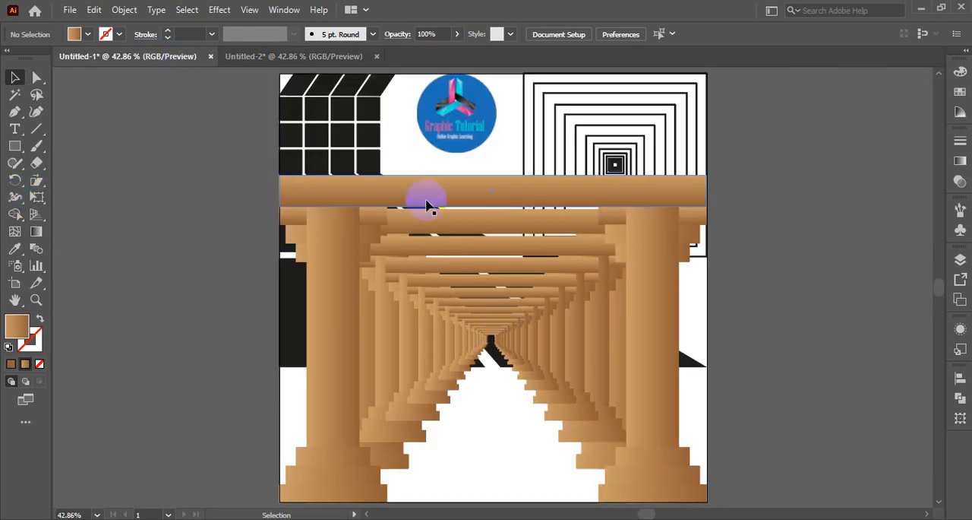
{"action": "left_click", "coordinate": [284, 59]}
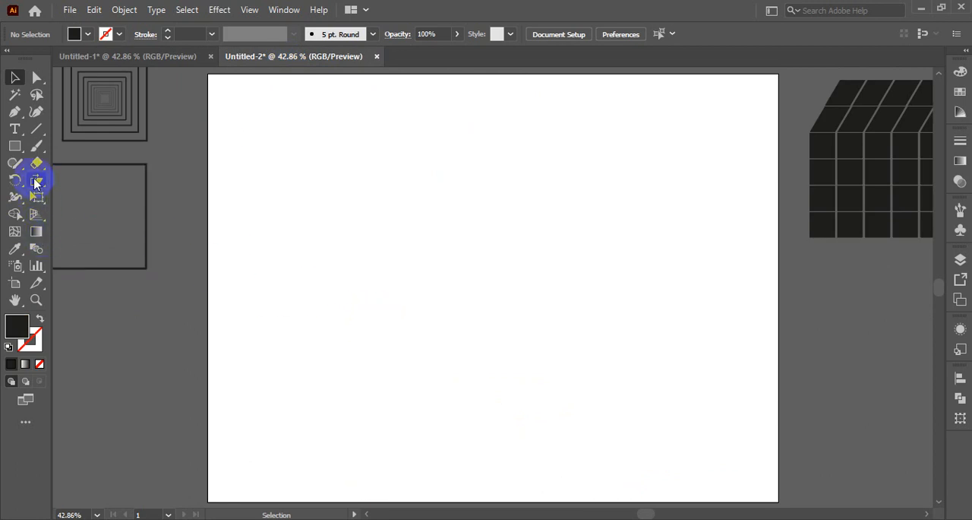
- Draw a tall narrow black rectangle on the artboard's left side as a column, with a thin, slightly wider cap on top
{"action": "left_click", "coordinate": [15, 147]}
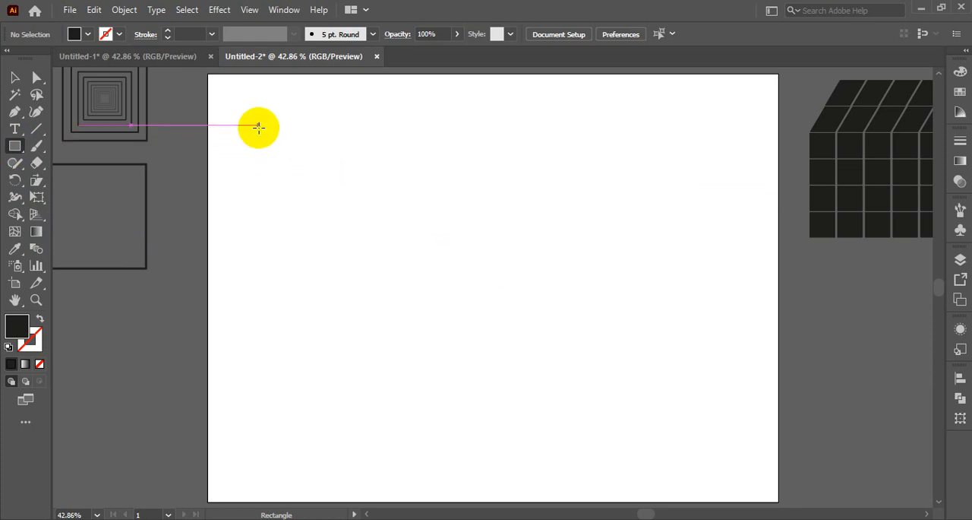
{"action": "left_click_drag", "start_coordinate": [259, 125], "coordinate": [307, 460]}
{"action": "left_click", "coordinate": [20, 79]}
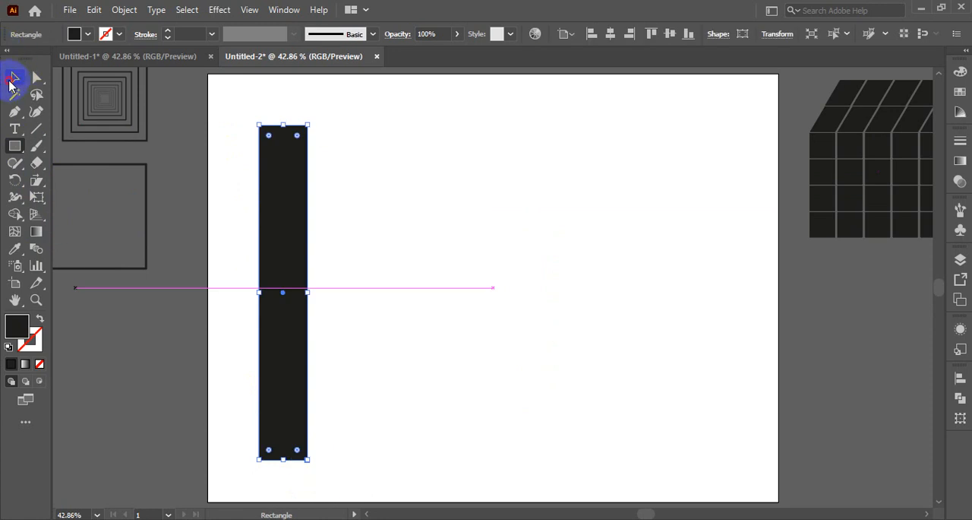
{"action": "key", "text": "ctrl+shift+a"}
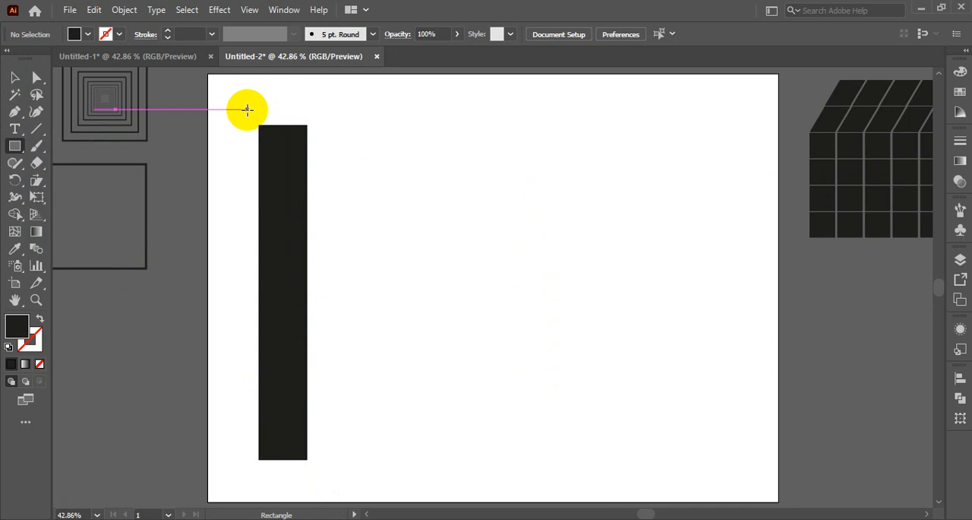
{"action": "left_click_drag", "start_coordinate": [247, 110], "coordinate": [317, 126]}
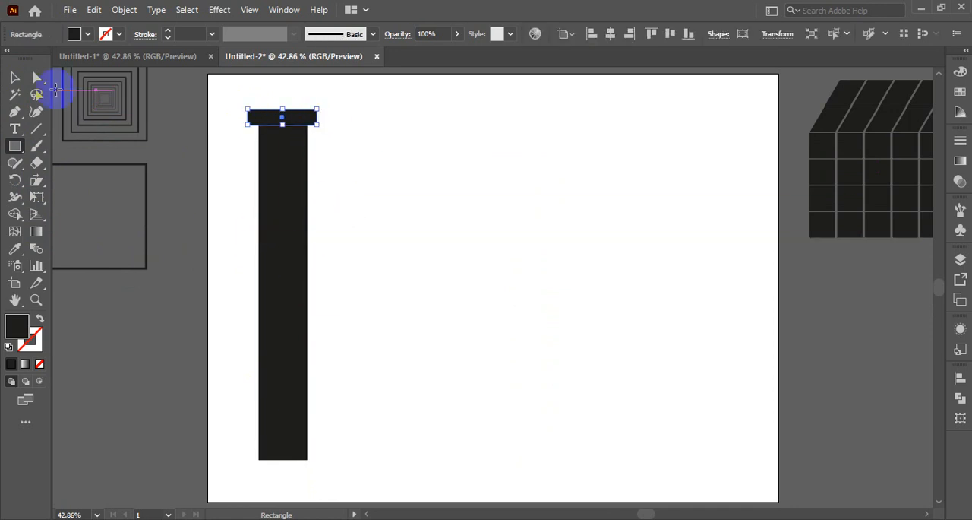
- Duplicate the column's cap directly above itself and scale the copy slightly wider about its center
{"action": "left_click", "coordinate": [15, 77]}
{"action": "scroll", "coordinate": [437, 233], "scroll_direction": "up", "scroll_amount": 3}
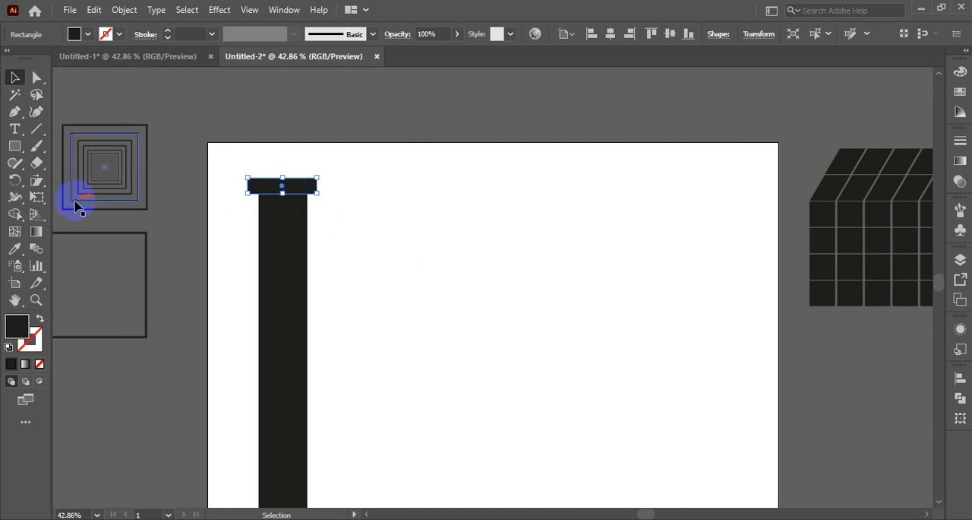
{"action": "left_click_drag", "start_coordinate": [36, 189], "coordinate": [97, 177]}
{"action": "left_click", "coordinate": [15, 76]}
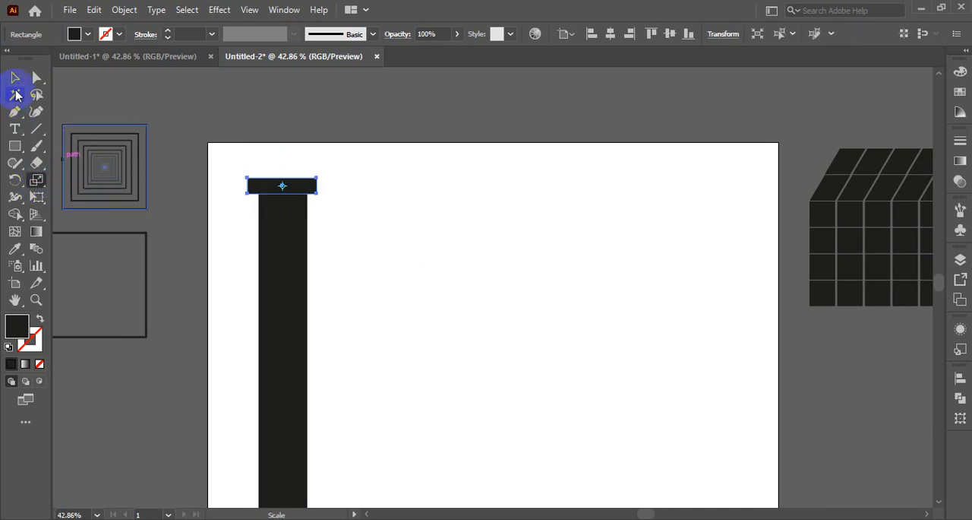
{"action": "left_click", "coordinate": [298, 196]}
{"action": "left_click_drag", "start_coordinate": [288, 193], "coordinate": [290, 175]}
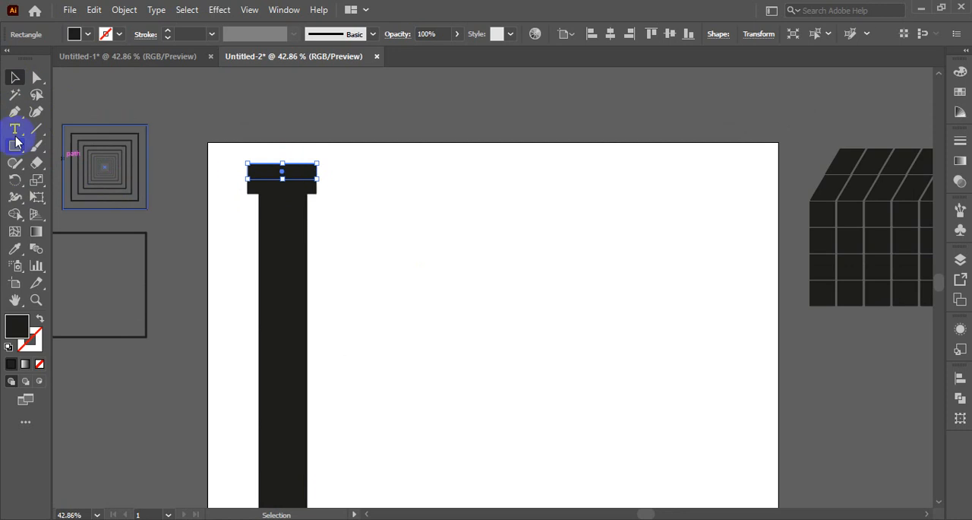
{"action": "left_click", "coordinate": [33, 185]}
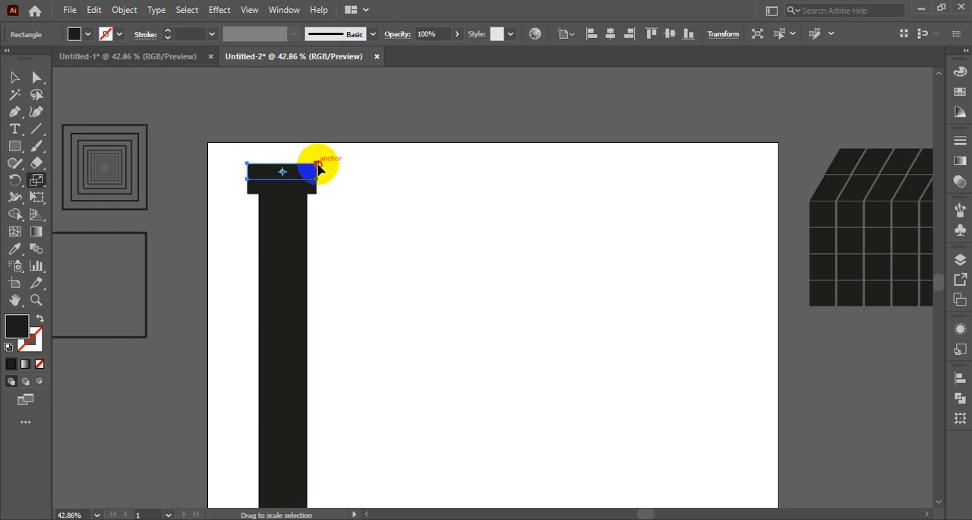
{"action": "left_click_drag", "start_coordinate": [319, 168], "coordinate": [326, 165]}
{"action": "left_click", "coordinate": [13, 78]}
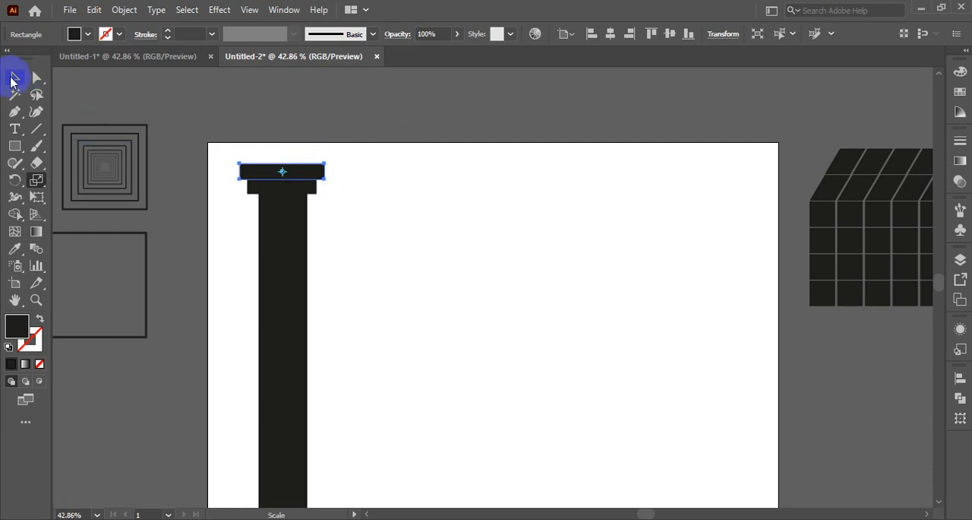
- Duplicate the wider cap directly above itself, scale the copy wider about its center as a third tier, and deselect it
{"action": "left_click", "coordinate": [334, 247]}
{"action": "left_click", "coordinate": [310, 174]}
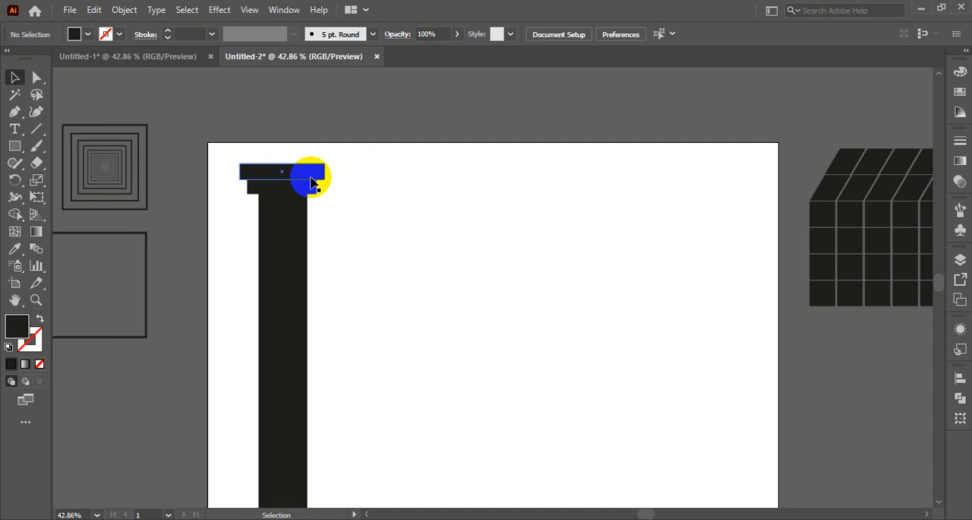
{"action": "left_click_drag", "start_coordinate": [302, 176], "coordinate": [302, 161]}
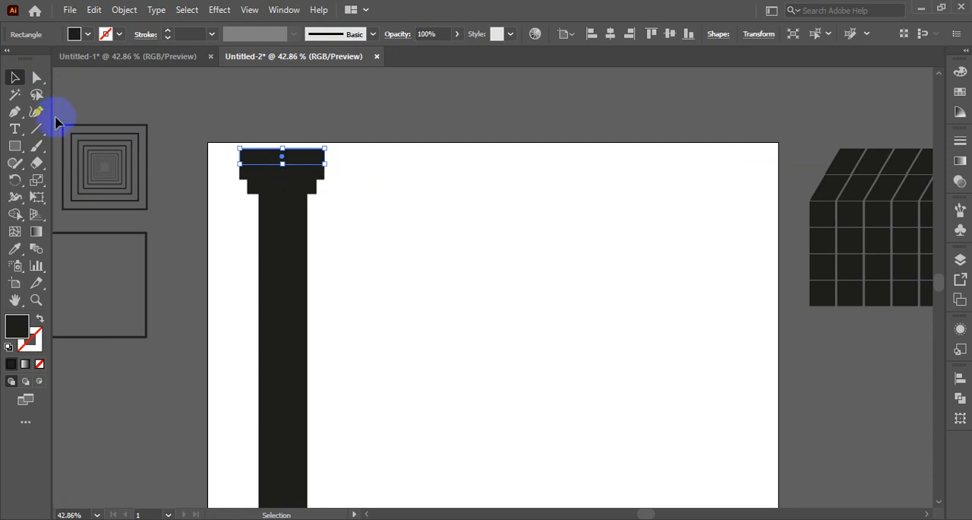
{"action": "left_click", "coordinate": [35, 183]}
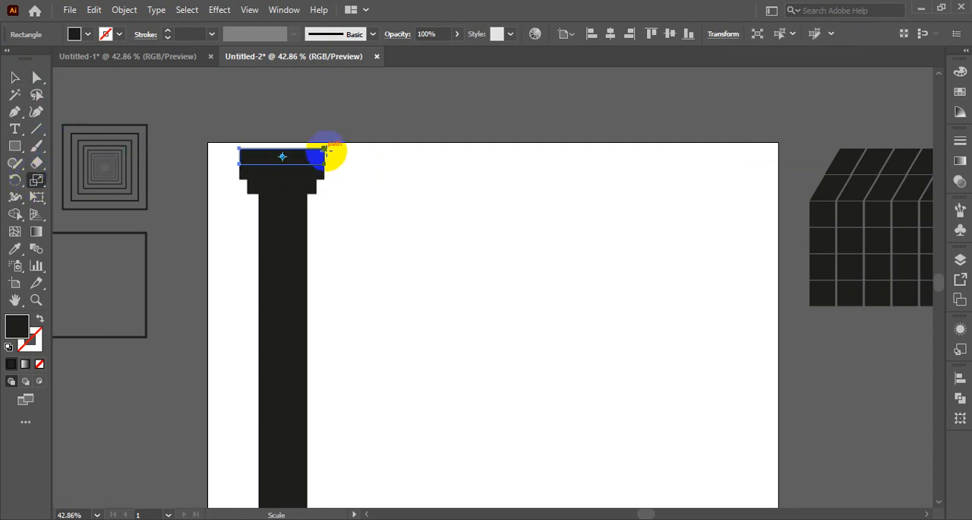
{"action": "mouse_move", "coordinate": [327, 154]}
{"action": "left_mouse_down"}
{"action": "mouse_move", "coordinate": [341, 152]}
{"action": "mouse_move", "coordinate": [332, 153]}
{"action": "left_mouse_up"}
{"action": "left_click", "coordinate": [13, 79]}
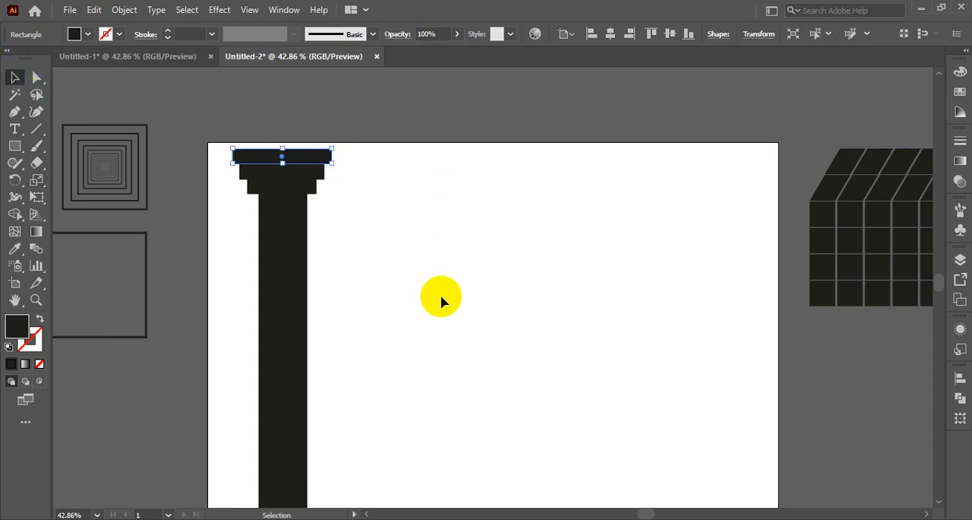
{"action": "left_click", "coordinate": [440, 319]}
- Shorten the column shaft by raising its bottom edge to leave room below it
{"action": "scroll", "coordinate": [441, 330], "scroll_direction": "down", "scroll_amount": 3}
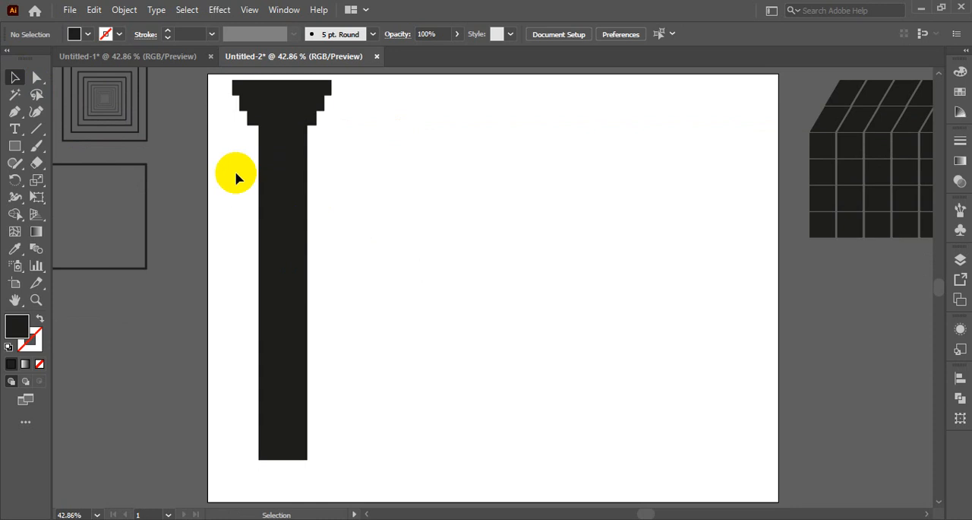
{"action": "left_click", "coordinate": [284, 220]}
{"action": "scroll", "coordinate": [287, 342], "scroll_direction": "down", "scroll_amount": 3}
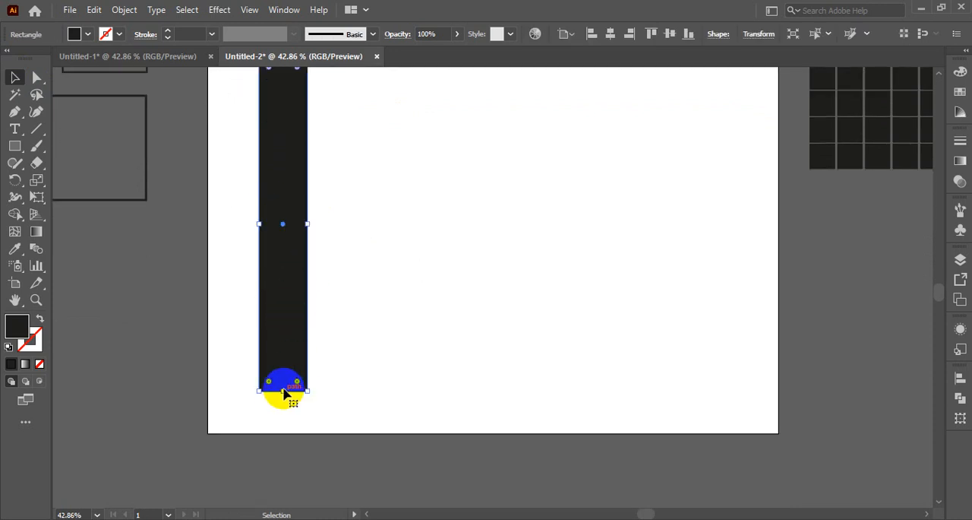
{"action": "left_click_drag", "start_coordinate": [283, 393], "coordinate": [278, 348]}
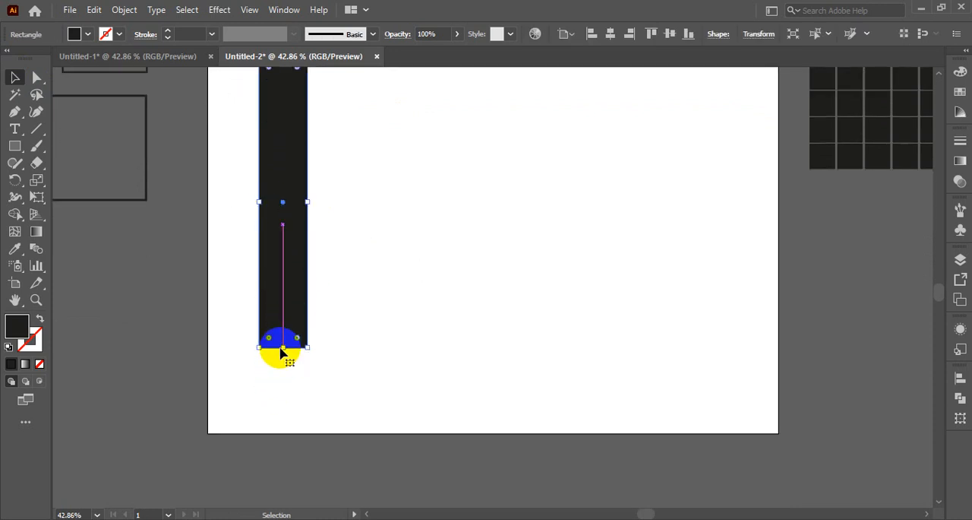
- Fill the column shaft with a linear gradient and set its start color to the light tan swatch
{"action": "scroll", "coordinate": [431, 327], "scroll_direction": "up", "scroll_amount": 3}
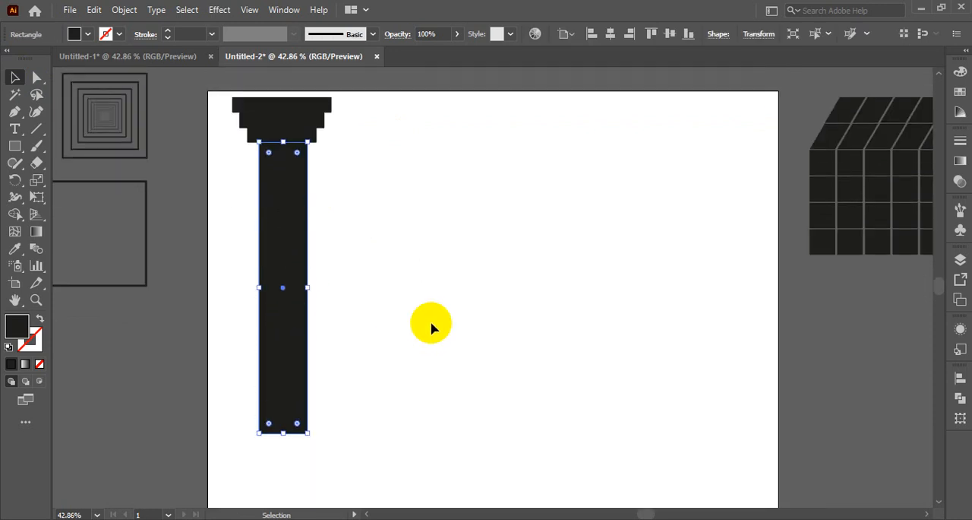
{"action": "left_click", "coordinate": [961, 161]}
{"action": "left_click", "coordinate": [849, 244]}
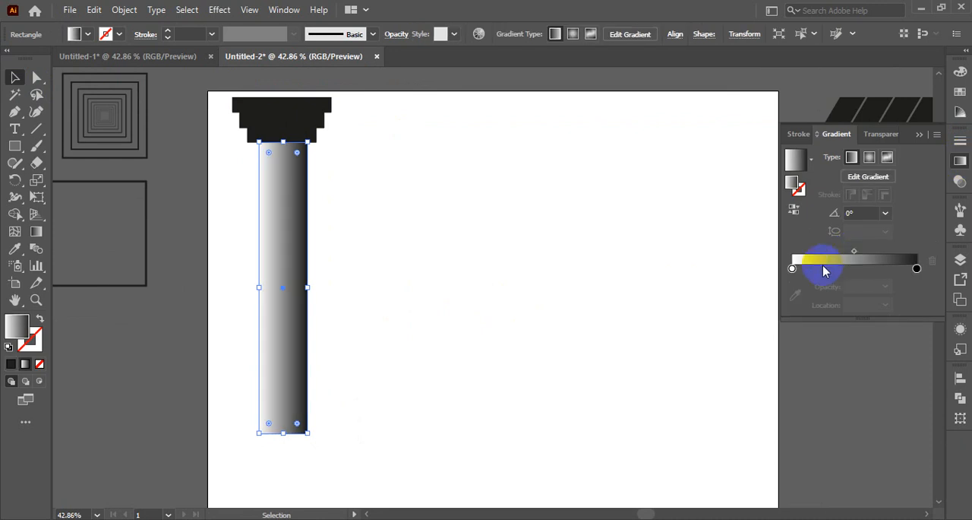
{"action": "left_click", "coordinate": [792, 268]}
{"action": "double_click", "coordinate": [793, 269]}
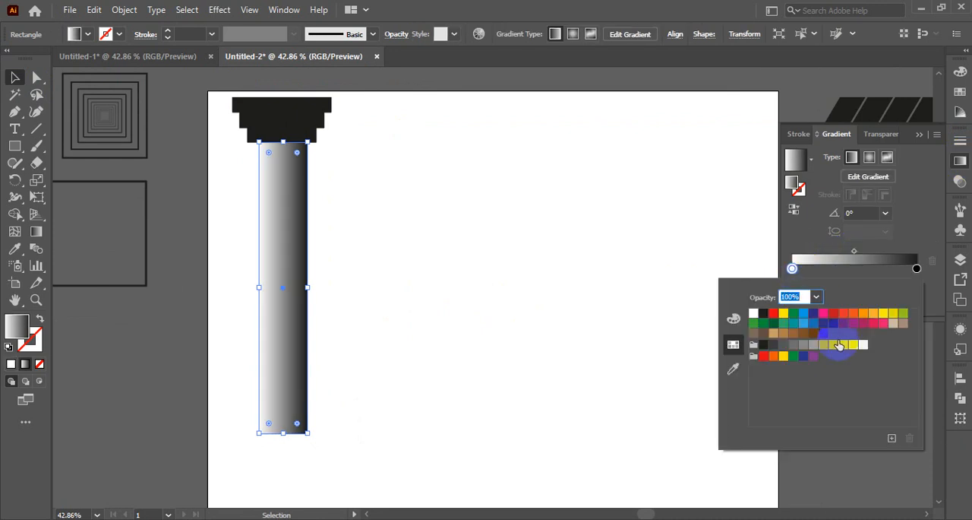
{"action": "left_click", "coordinate": [773, 334]}
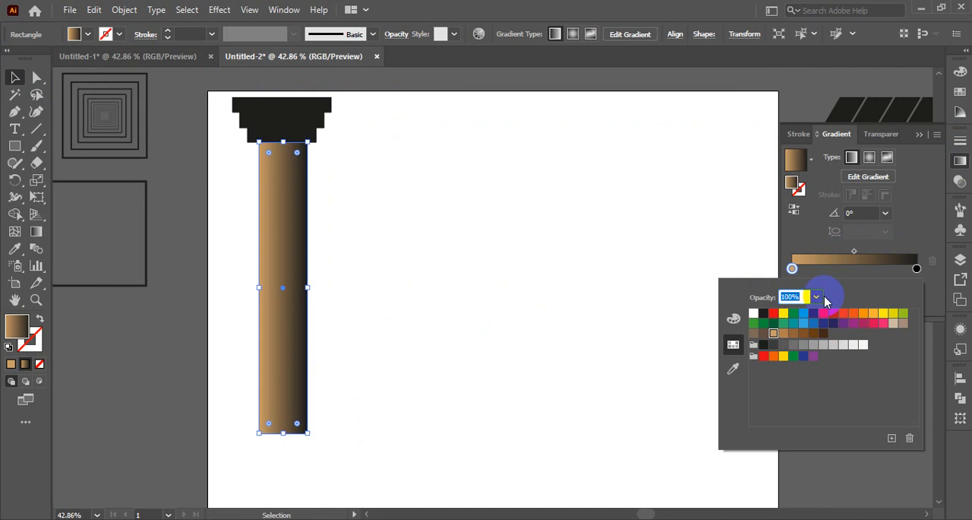
- Set the end color of the shaft's gradient to a dark brown swatch and deselect the column
{"action": "left_click", "coordinate": [917, 269]}
{"action": "double_click", "coordinate": [917, 269]}
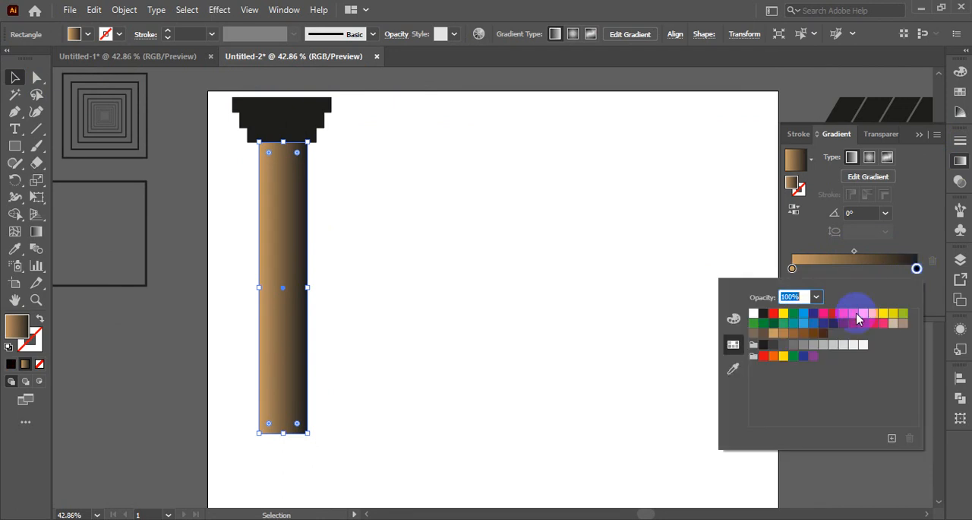
{"action": "left_click", "coordinate": [805, 335]}
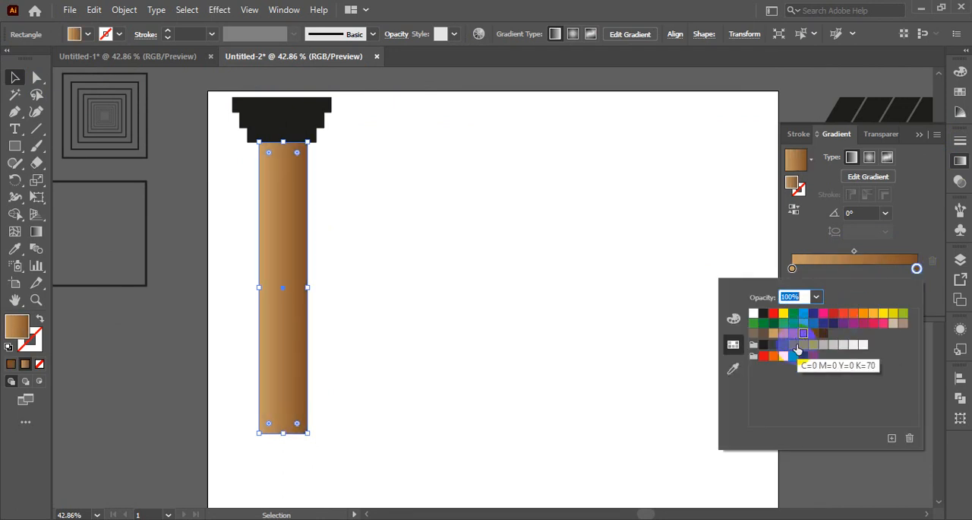
{"action": "key", "text": "Escape"}
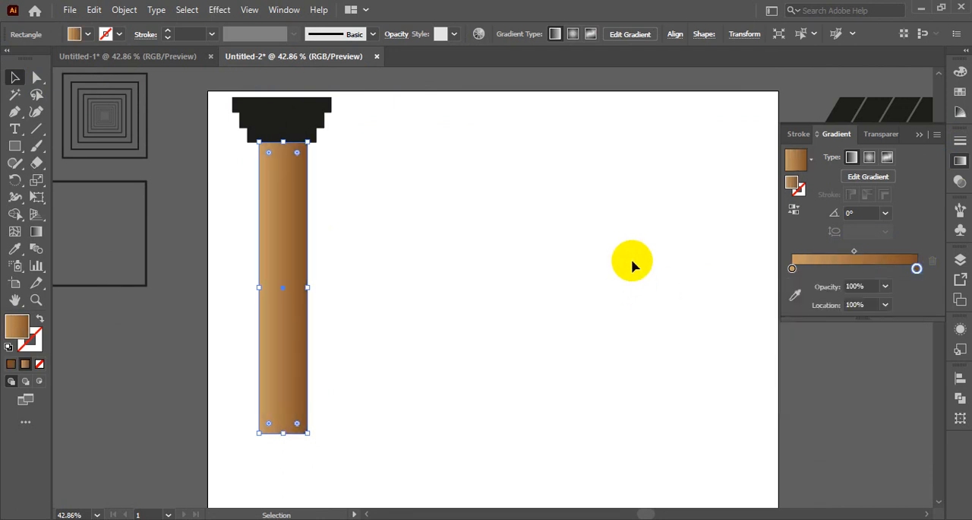
{"action": "left_click", "coordinate": [799, 243]}
{"action": "left_click", "coordinate": [688, 187]}
{"action": "left_click", "coordinate": [853, 157]}
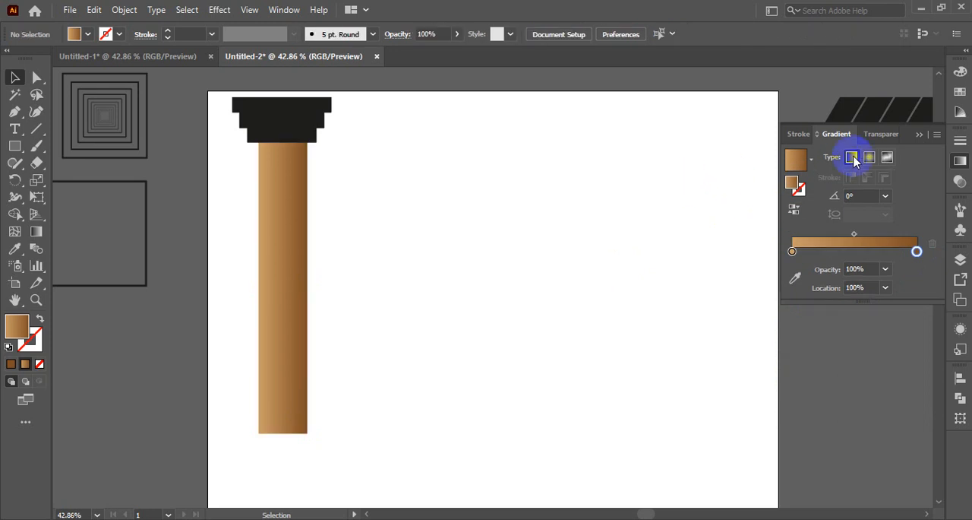
- Fill the lowest and middle cap tiers with the shaft's tan-to-brown linear gradient
{"action": "left_click", "coordinate": [920, 135]}
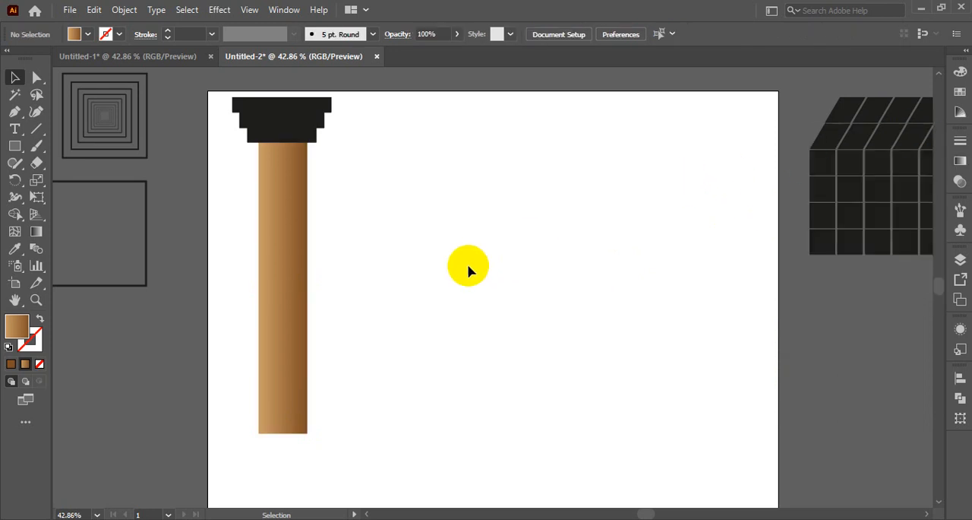
{"action": "left_click", "coordinate": [289, 135]}
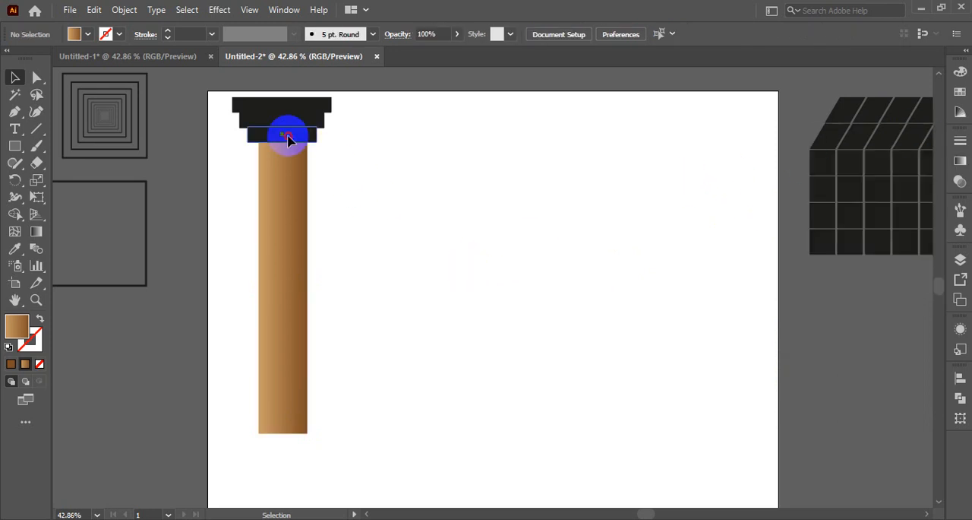
{"action": "left_click", "coordinate": [962, 162]}
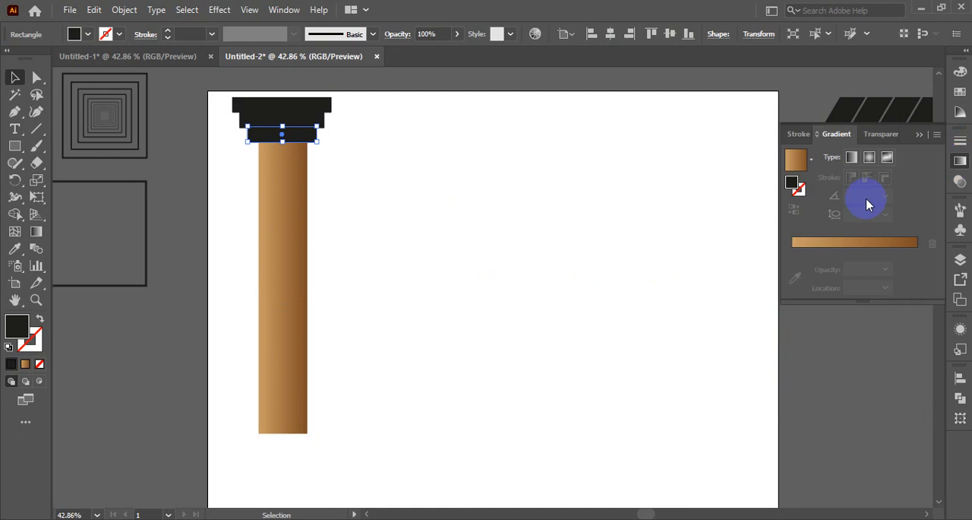
{"action": "left_click", "coordinate": [858, 244]}
{"action": "left_click", "coordinate": [434, 181]}
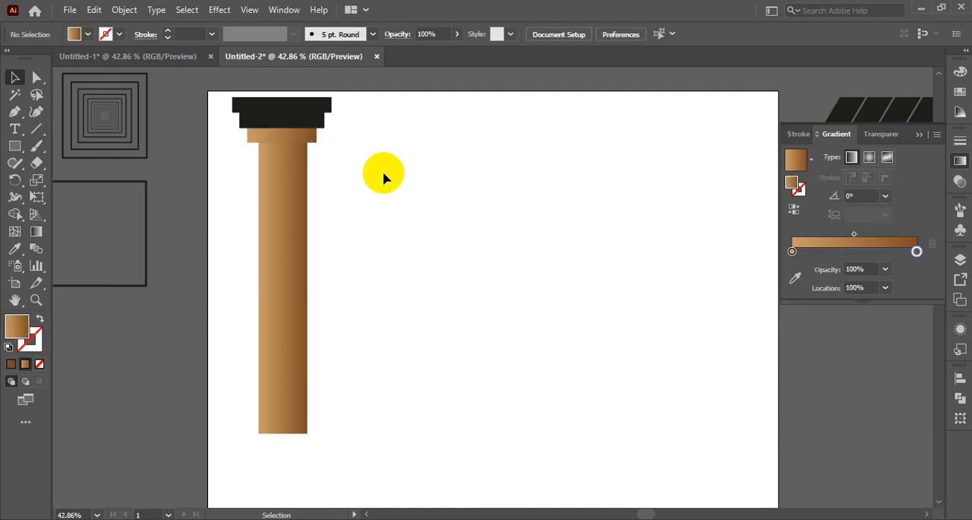
{"action": "left_click", "coordinate": [304, 132]}
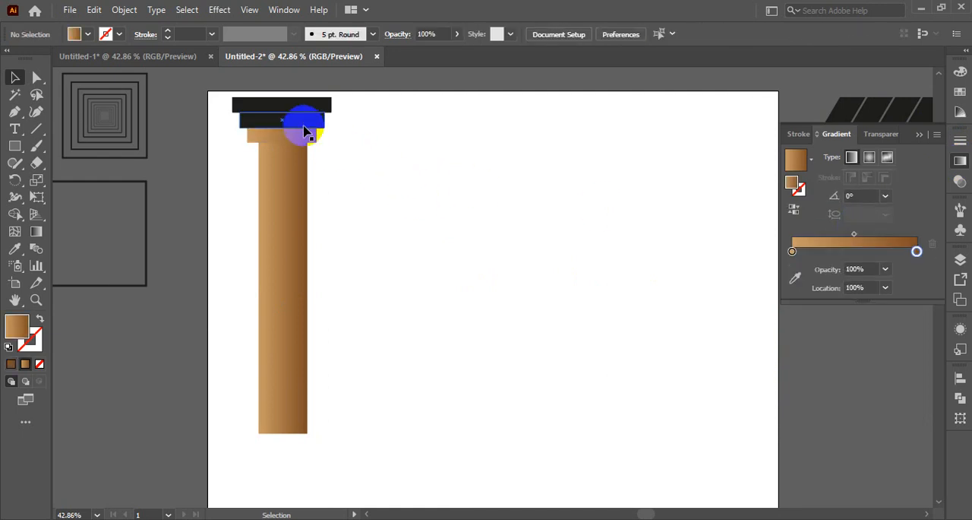
{"action": "left_click", "coordinate": [883, 243]}
{"action": "left_click", "coordinate": [396, 155]}
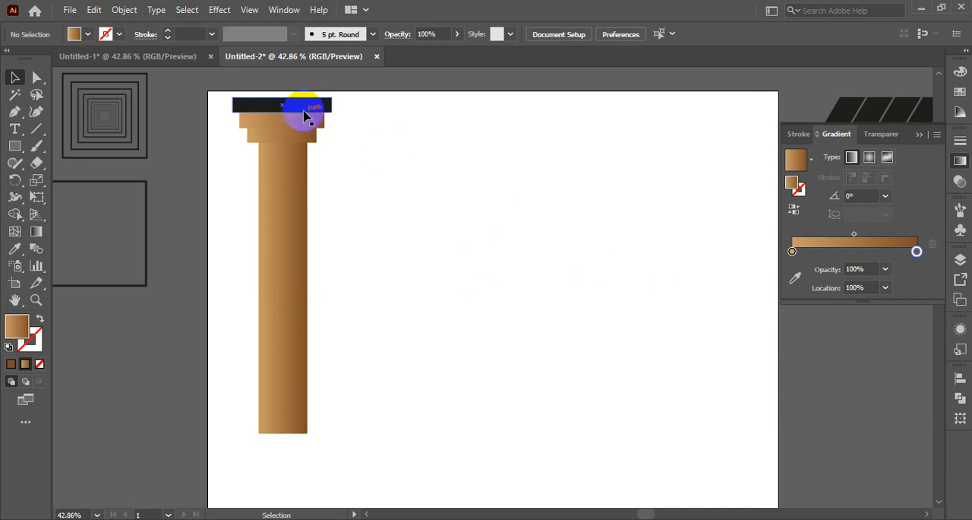
- Fill the top cap tier with the gradient, using a darker brown swatch as end color and a medium brown swatch as start color
{"action": "left_click", "coordinate": [292, 108]}
{"action": "left_click", "coordinate": [874, 243]}
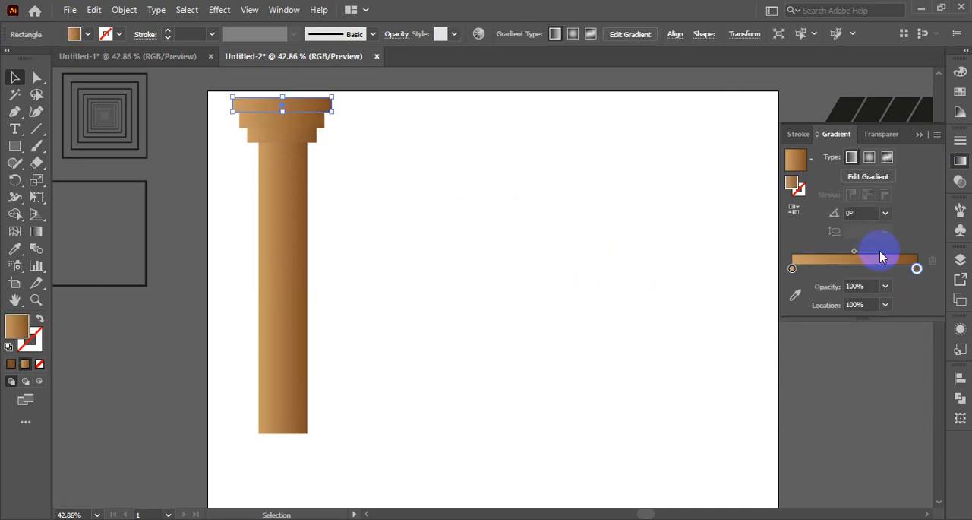
{"action": "double_click", "coordinate": [917, 268]}
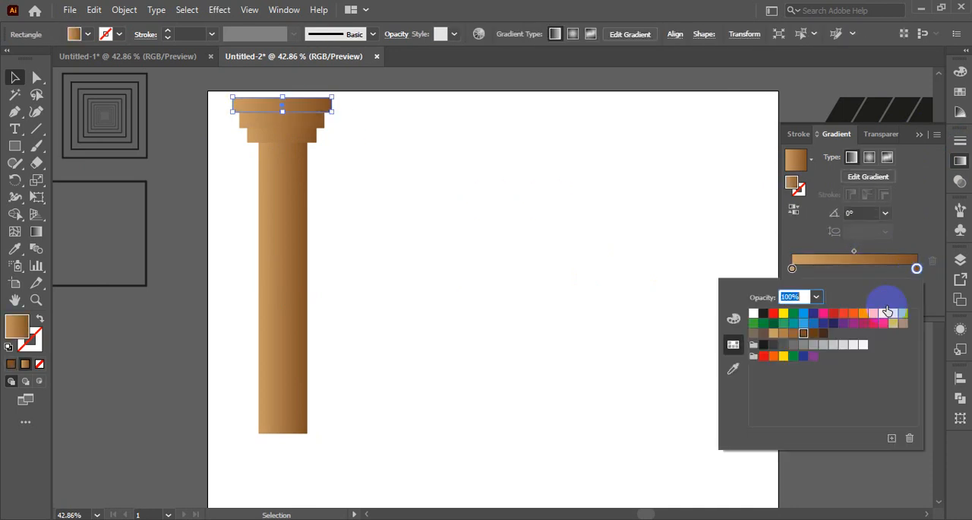
{"action": "left_click", "coordinate": [813, 340]}
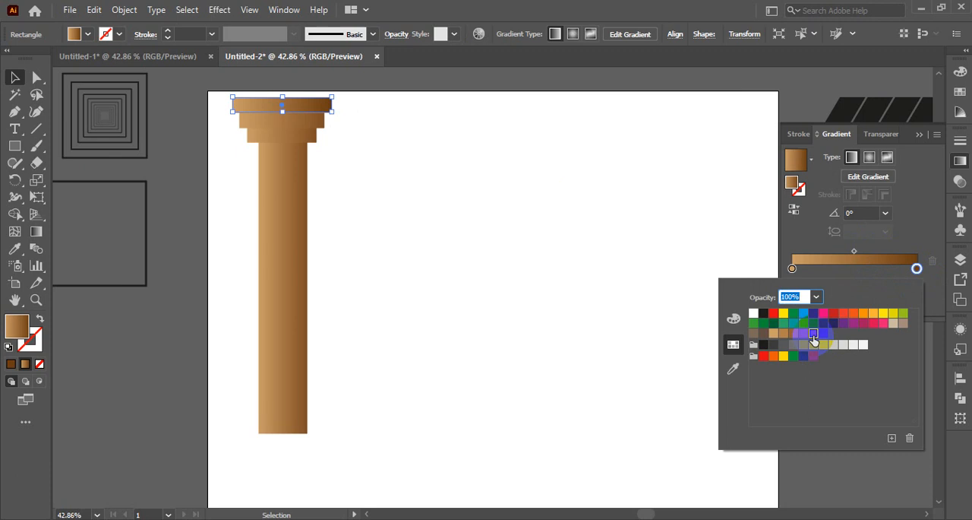
{"action": "left_click", "coordinate": [793, 268]}
{"action": "double_click", "coordinate": [793, 268]}
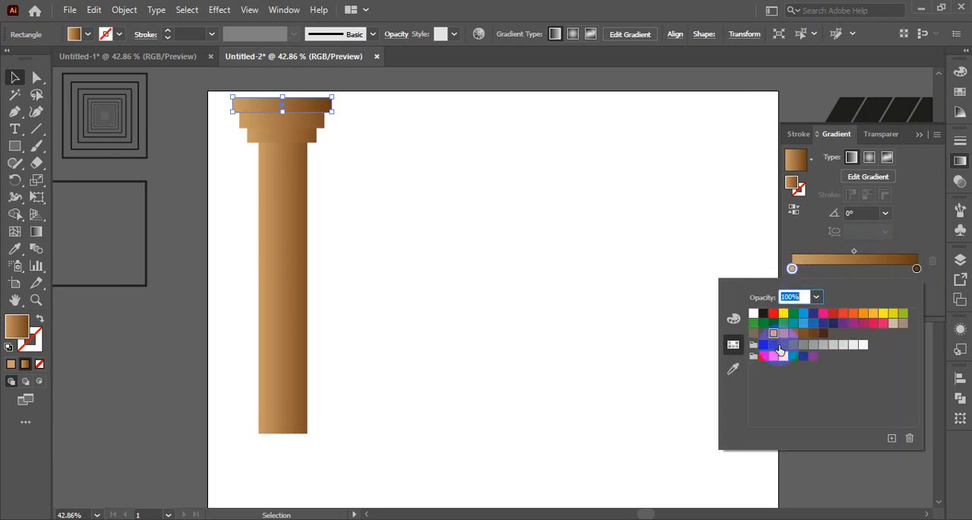
{"action": "left_click", "coordinate": [783, 335]}
{"action": "left_click", "coordinate": [496, 222]}
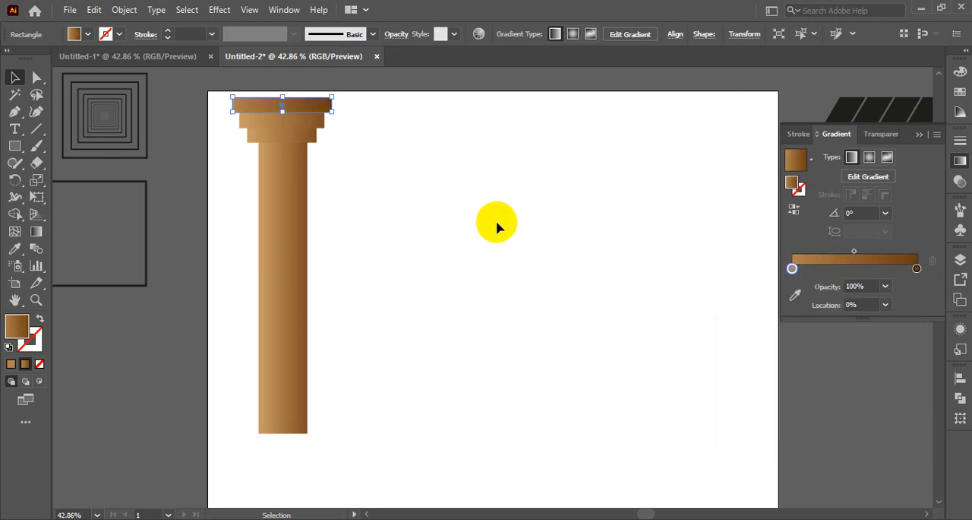
{"action": "left_click", "coordinate": [493, 228]}
- Move the end stop of the middle cap tier's gradient to about 79% and set the gradient angle to 90°
{"action": "left_click", "coordinate": [295, 122]}
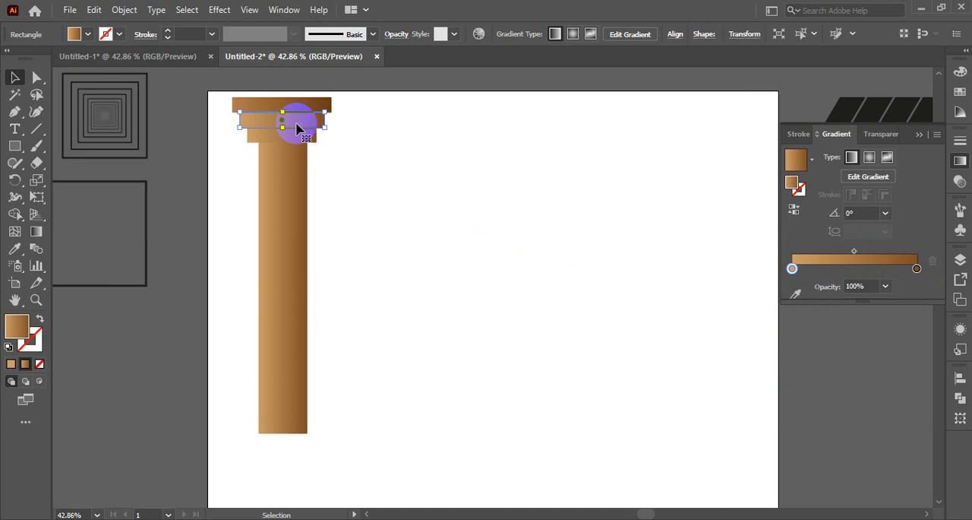
{"action": "left_click", "coordinate": [868, 267]}
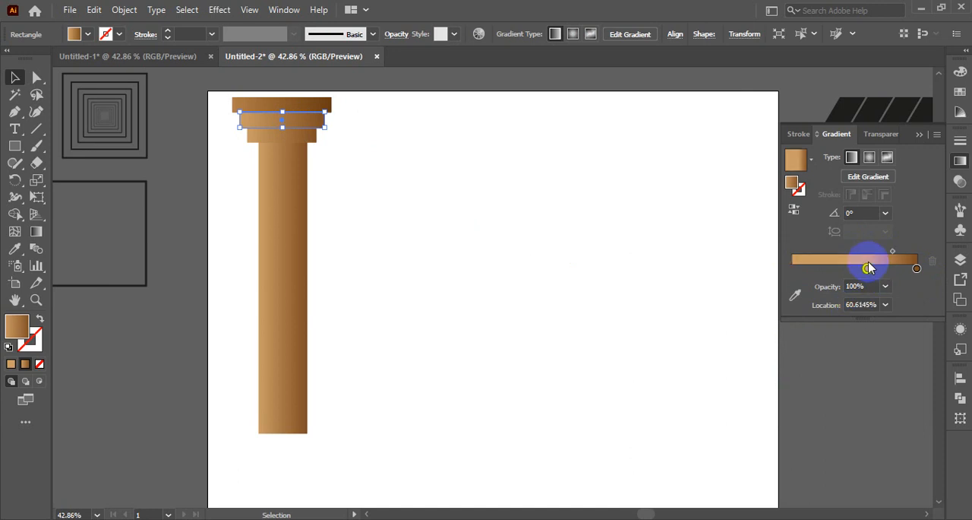
{"action": "left_click_drag", "start_coordinate": [869, 269], "coordinate": [800, 278]}
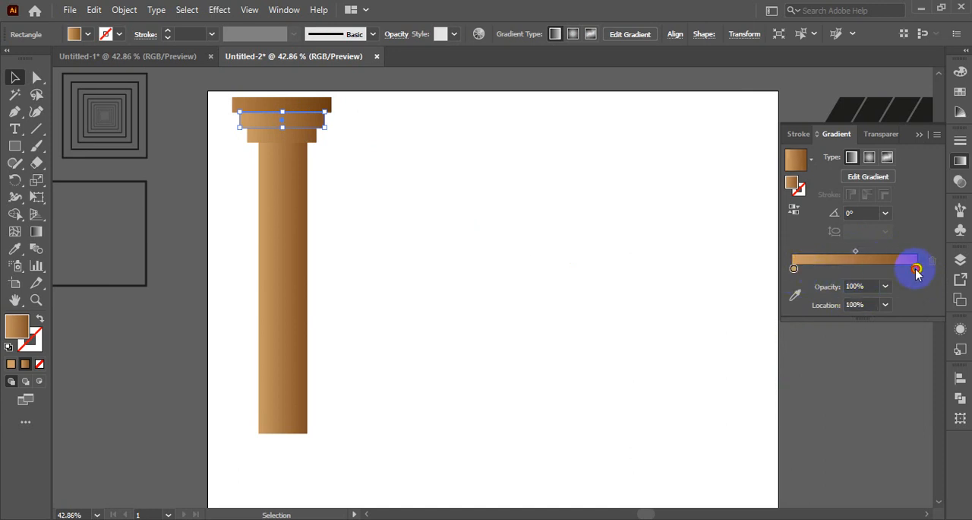
{"action": "left_click_drag", "start_coordinate": [917, 272], "coordinate": [891, 273]}
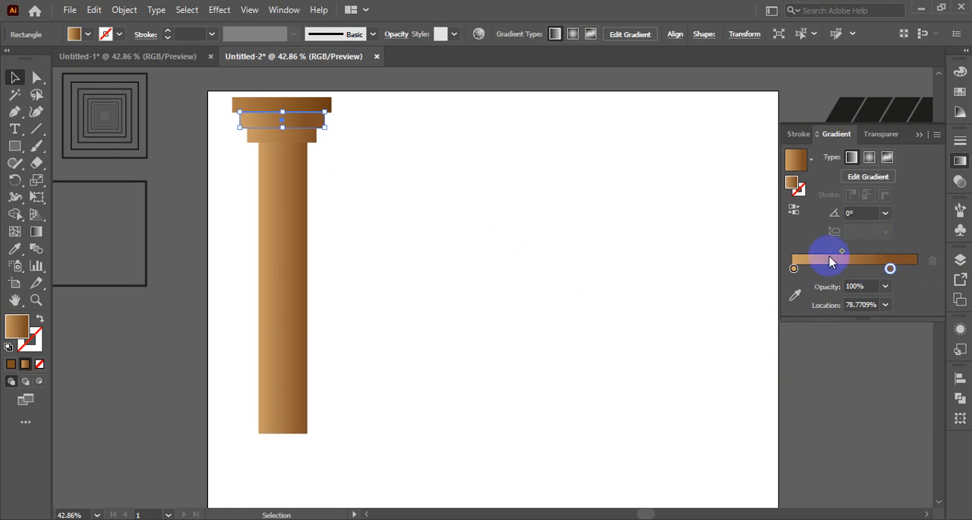
{"action": "left_click", "coordinate": [886, 213]}
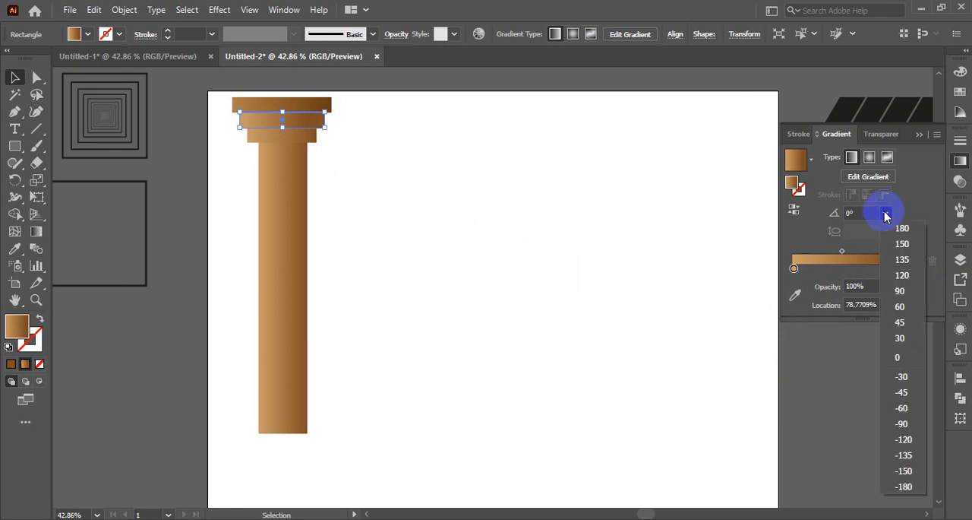
{"action": "left_click", "coordinate": [900, 291]}
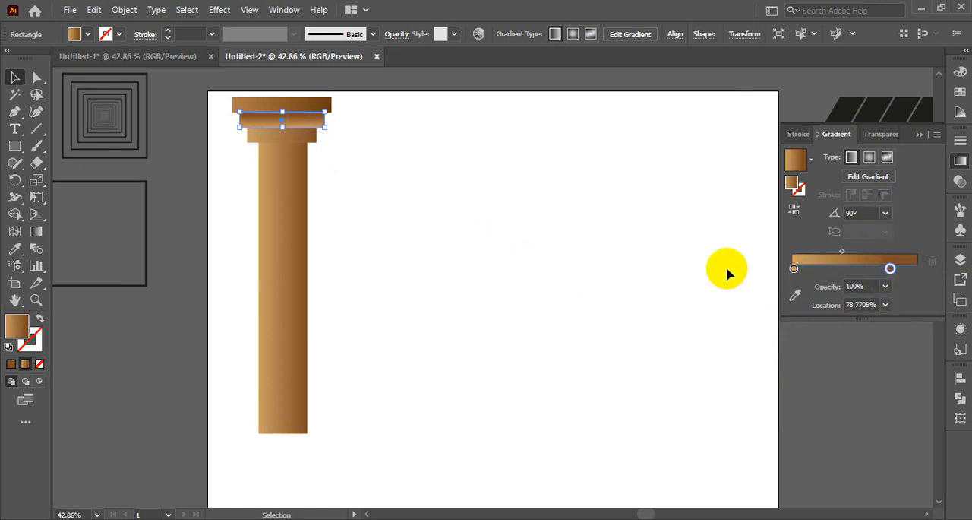
{"action": "left_click", "coordinate": [888, 260]}
{"action": "left_click", "coordinate": [410, 205]}
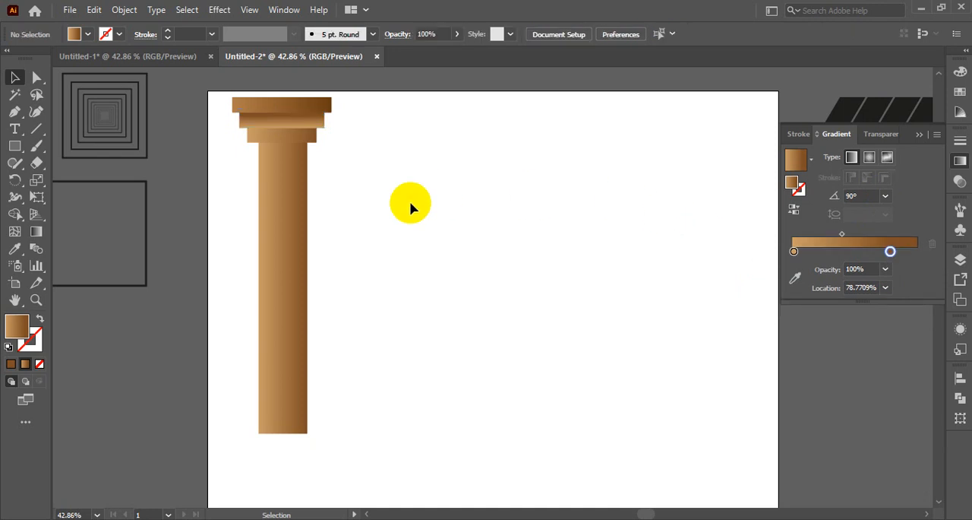
- Move the end stop of the lowest cap tier's gradient to about 87% and set its angle to 90°
{"action": "left_click", "coordinate": [285, 137]}
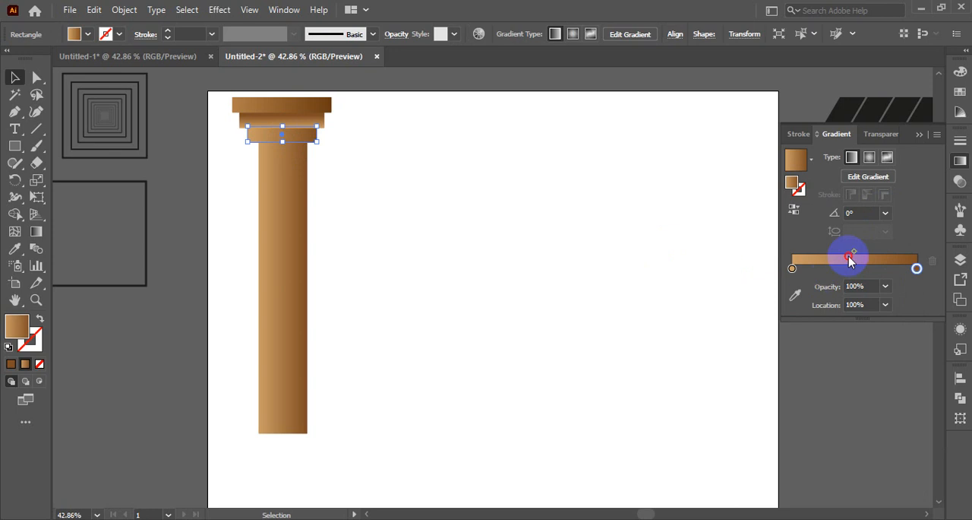
{"action": "left_click_drag", "start_coordinate": [916, 268], "coordinate": [906, 271]}
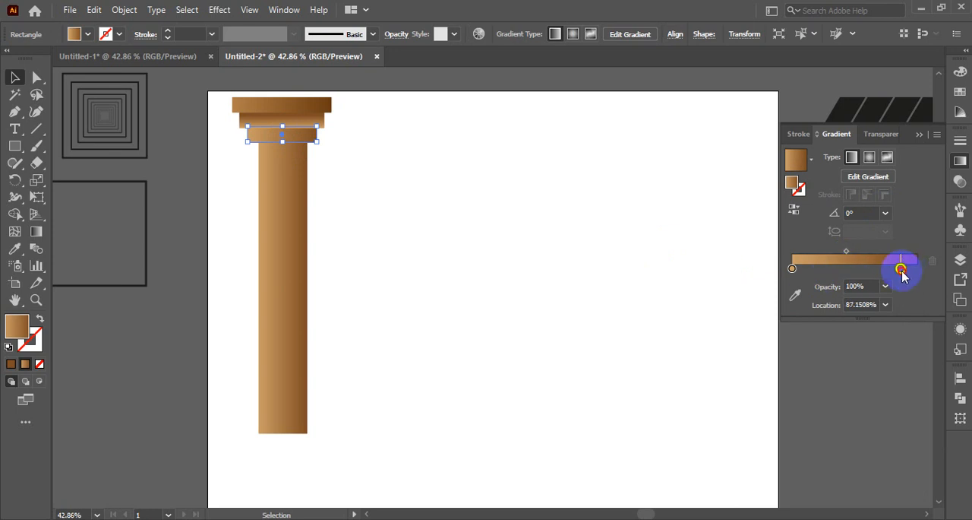
{"action": "left_click", "coordinate": [885, 215]}
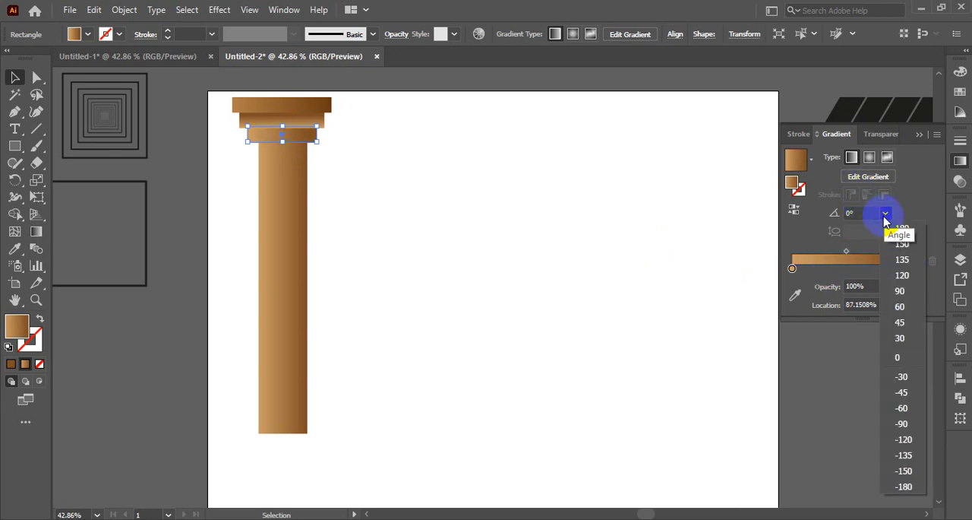
{"action": "left_click", "coordinate": [901, 296]}
{"action": "left_click", "coordinate": [504, 232]}
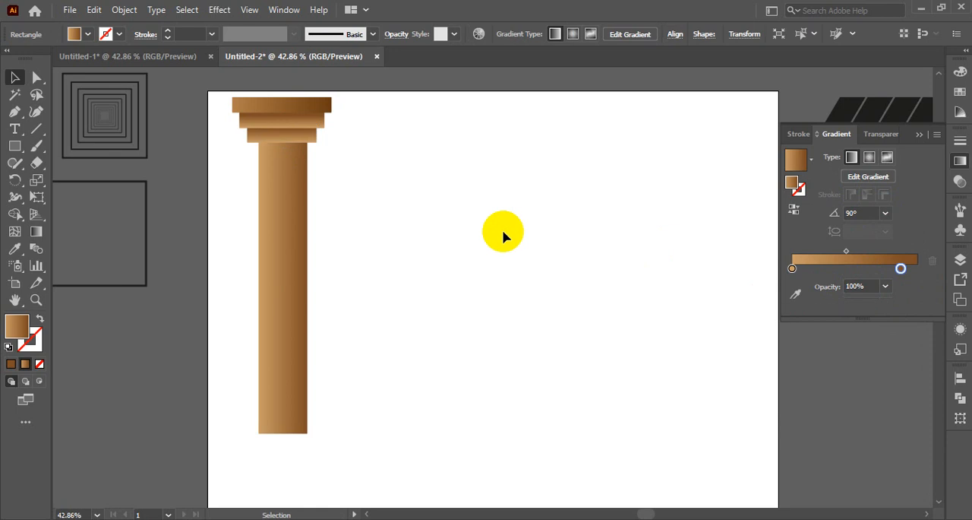
{"action": "scroll", "coordinate": [460, 237], "scroll_direction": "up", "scroll_amount": 2}
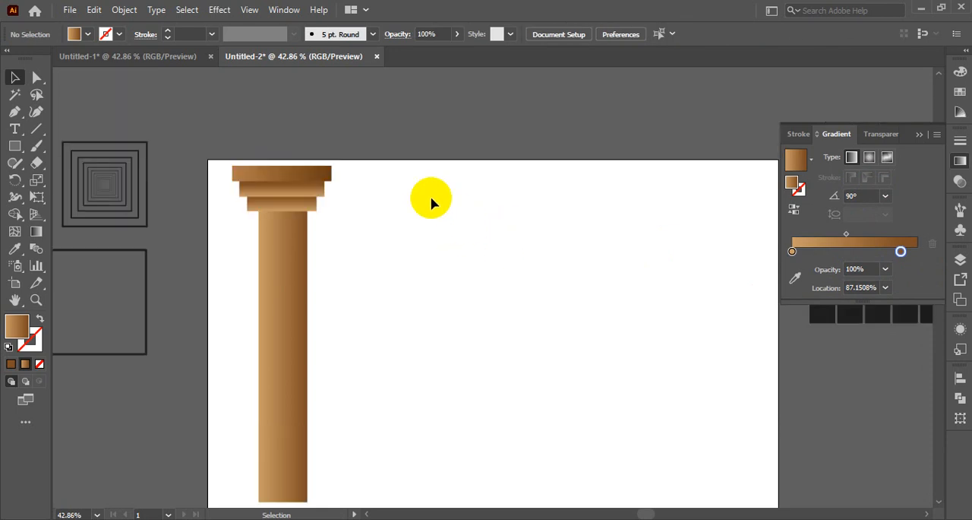
{"action": "left_click", "coordinate": [304, 174]}
{"action": "left_click", "coordinate": [373, 239]}
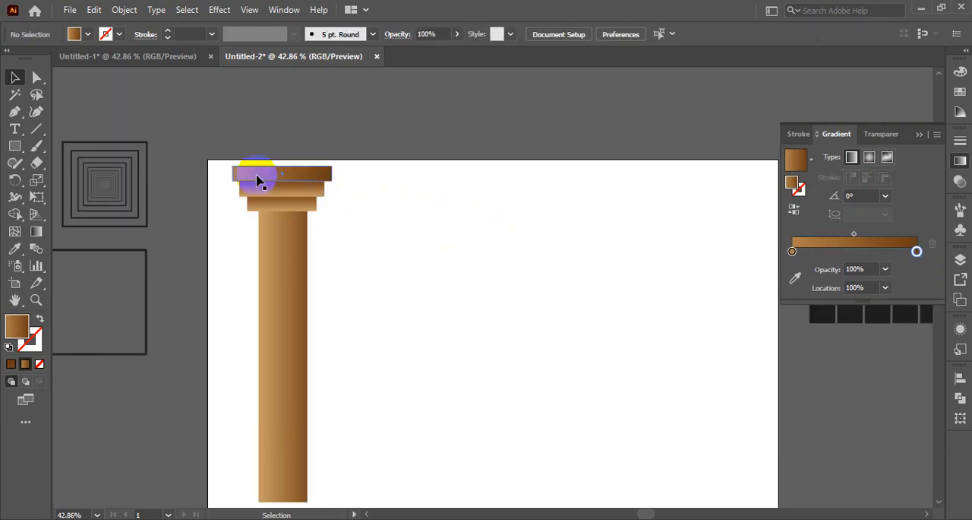
{"action": "left_click_drag", "start_coordinate": [221, 160], "coordinate": [331, 473]}
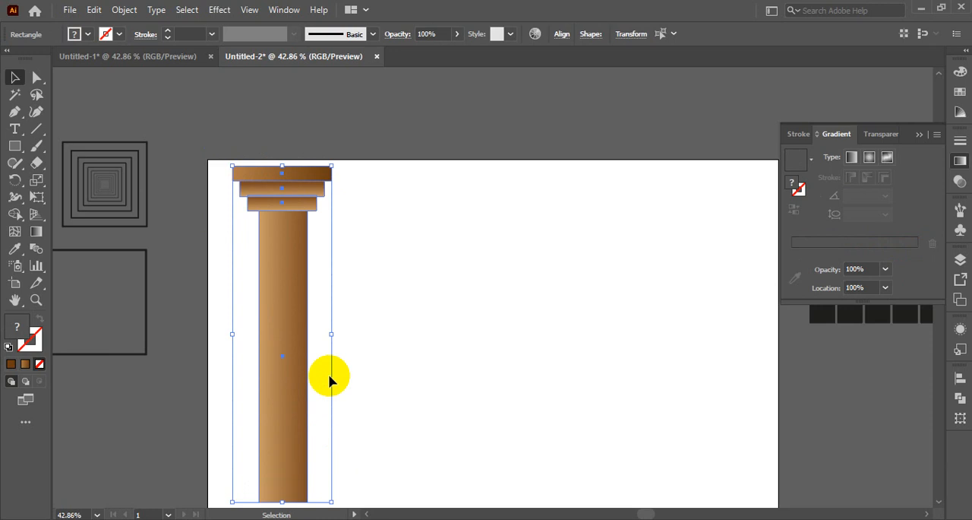
{"action": "scroll", "coordinate": [402, 308], "scroll_direction": "down", "scroll_amount": 2}
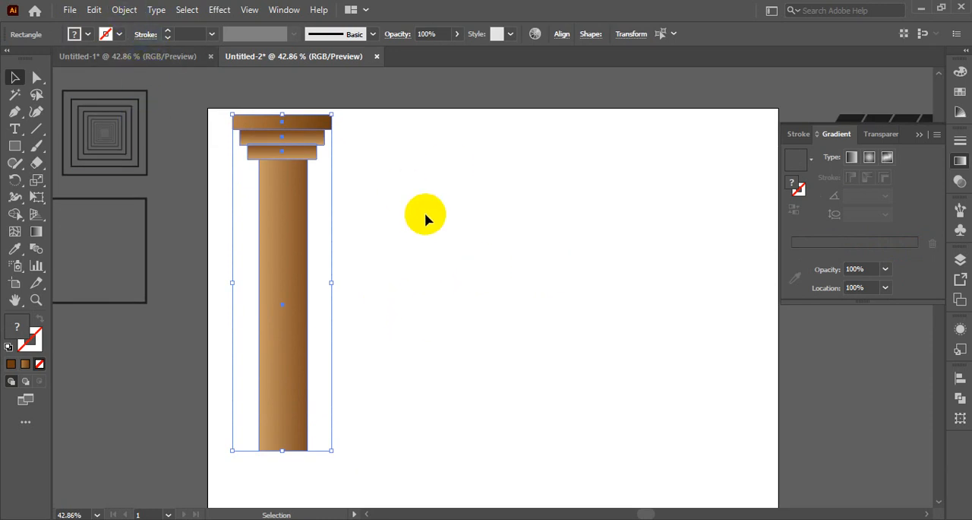
{"action": "left_click", "coordinate": [384, 216]}
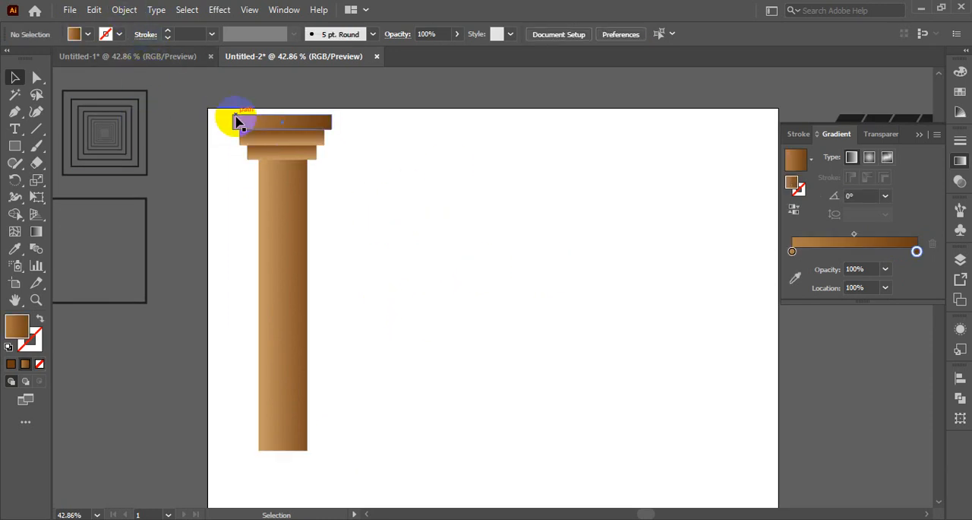
- Select the shaft and all cap tiers, create a copy rotated 180°, and deselect it
{"action": "left_click_drag", "start_coordinate": [224, 111], "coordinate": [342, 272]}
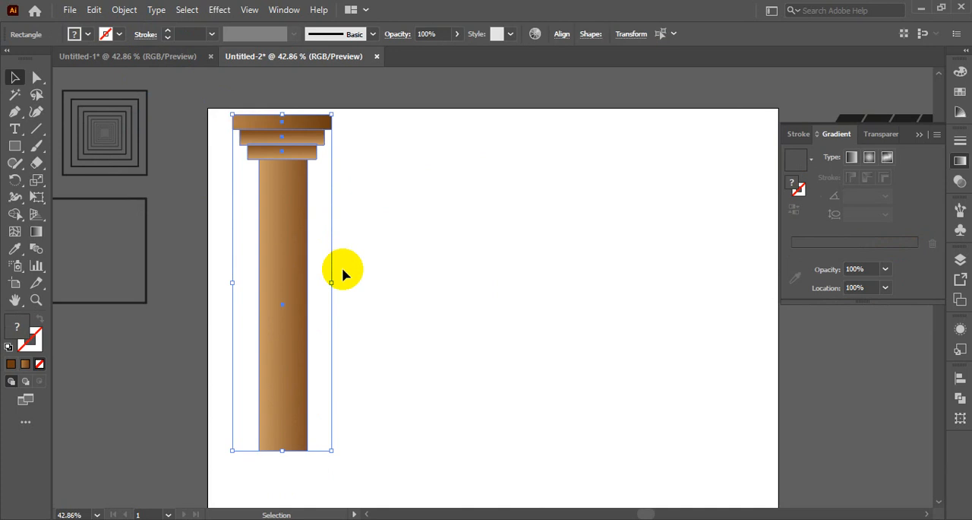
{"action": "right_click", "coordinate": [292, 226]}
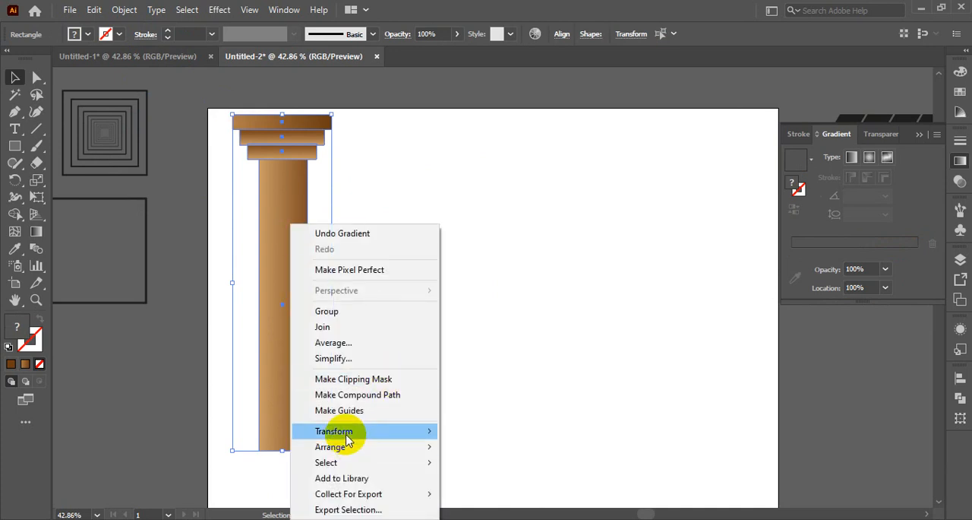
{"action": "mouse_move", "coordinate": [415, 431]}
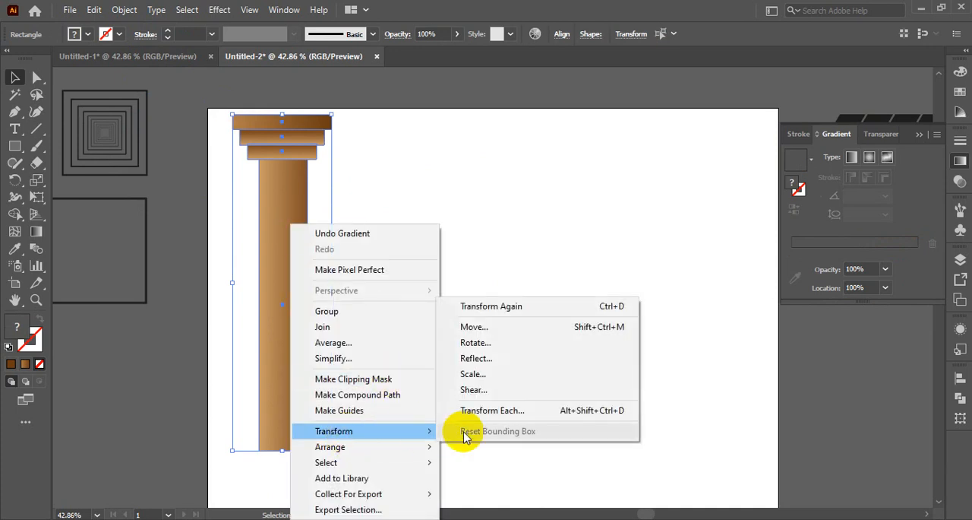
{"action": "left_click", "coordinate": [480, 347]}
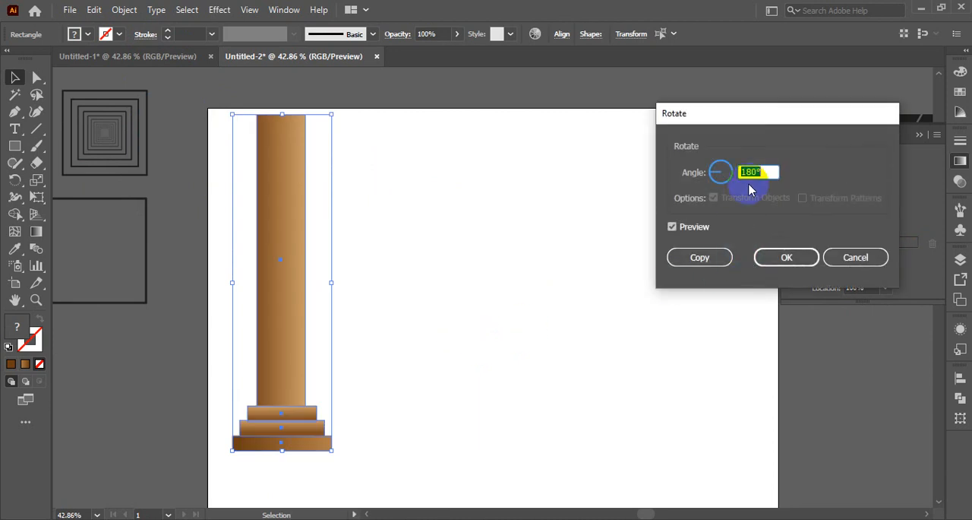
{"action": "left_click", "coordinate": [700, 257]}
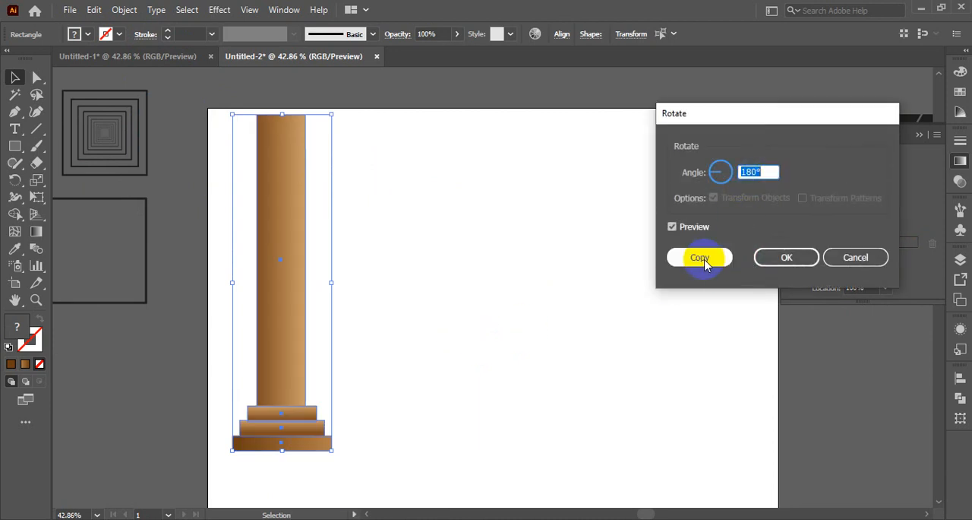
{"action": "left_click", "coordinate": [451, 311]}
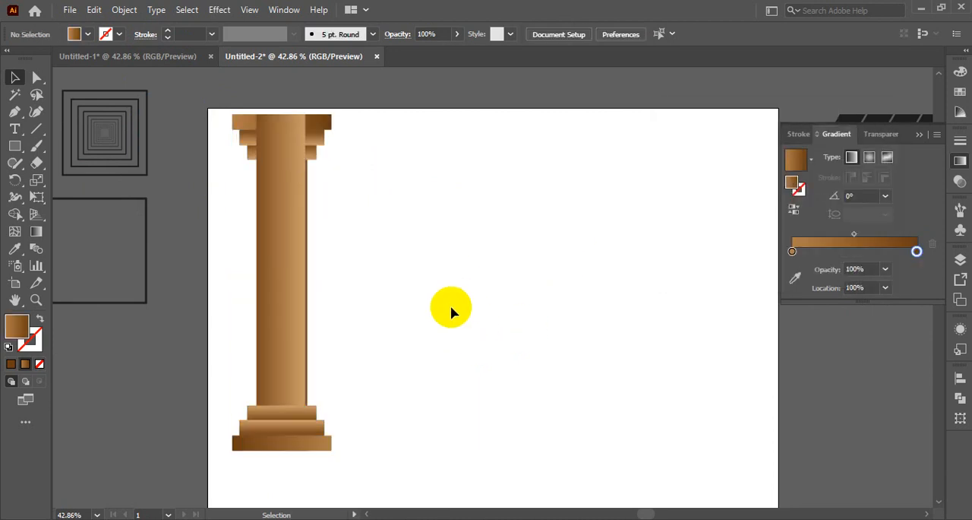
- Lower the top edge of the rotated shaft copy to the underside of the upper caps
{"action": "left_click", "coordinate": [282, 243]}
{"action": "left_click_drag", "start_coordinate": [282, 111], "coordinate": [283, 161]}
{"action": "left_click", "coordinate": [467, 269]}
- Select all the column's parts, align them on their horizontal centres, and deselect them
{"action": "left_click_drag", "start_coordinate": [219, 118], "coordinate": [408, 467]}
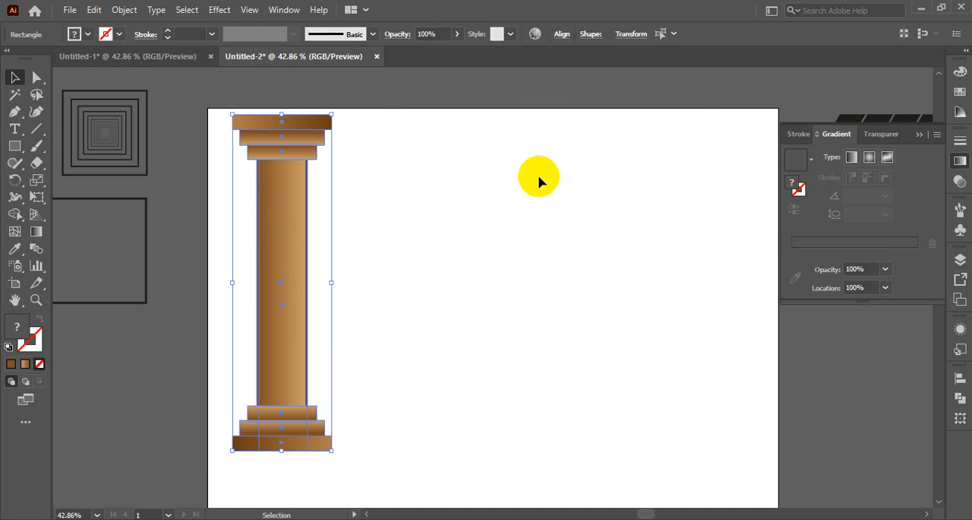
{"action": "left_click", "coordinate": [960, 378]}
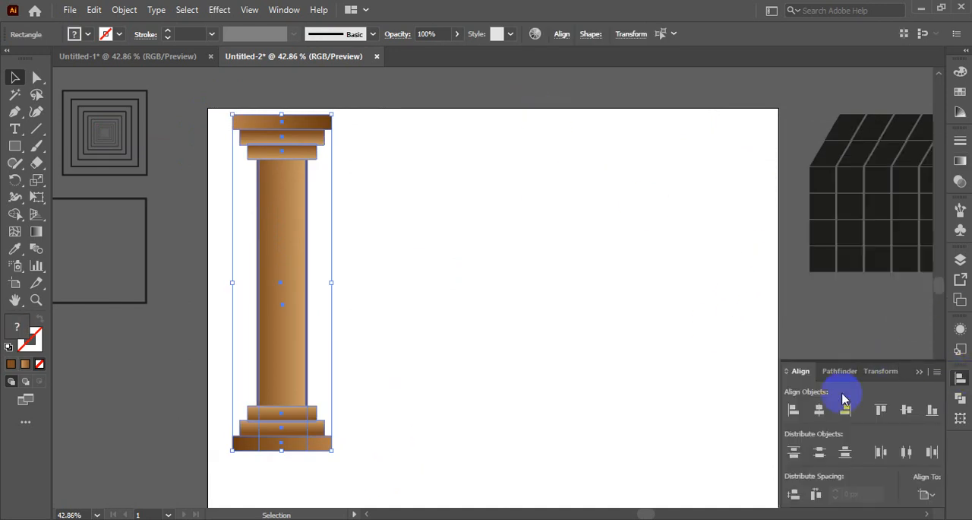
{"action": "left_click", "coordinate": [819, 411]}
{"action": "left_click", "coordinate": [428, 307]}
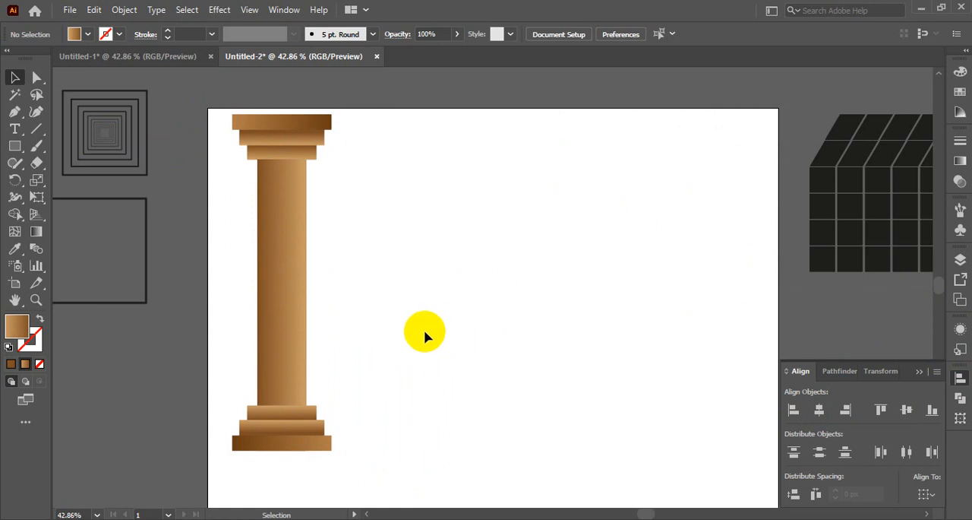
{"action": "left_click_drag", "start_coordinate": [217, 112], "coordinate": [350, 465]}
{"action": "left_click", "coordinate": [403, 454]}
- Set the gradient angle of the column's topmost cap tier to 90° and deselect it
{"action": "left_click", "coordinate": [319, 121]}
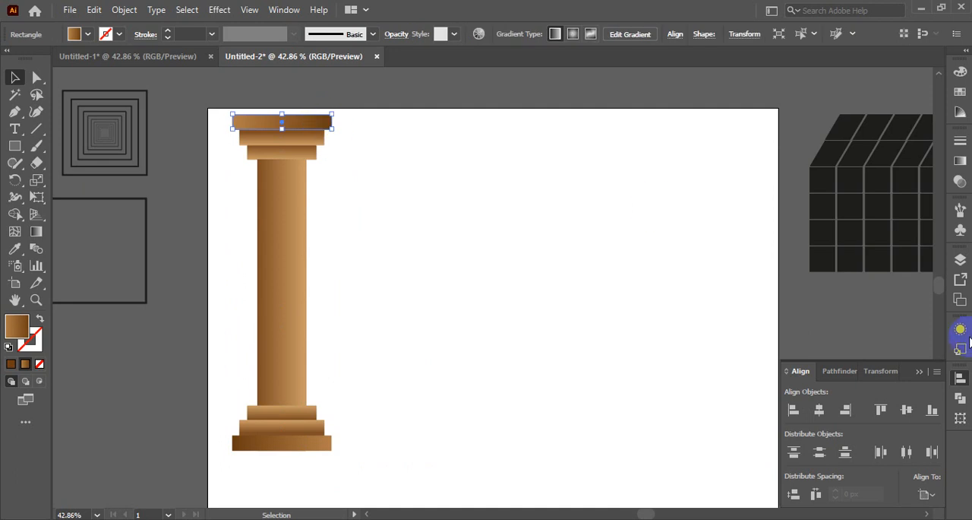
{"action": "left_click", "coordinate": [961, 163]}
{"action": "left_click", "coordinate": [885, 220]}
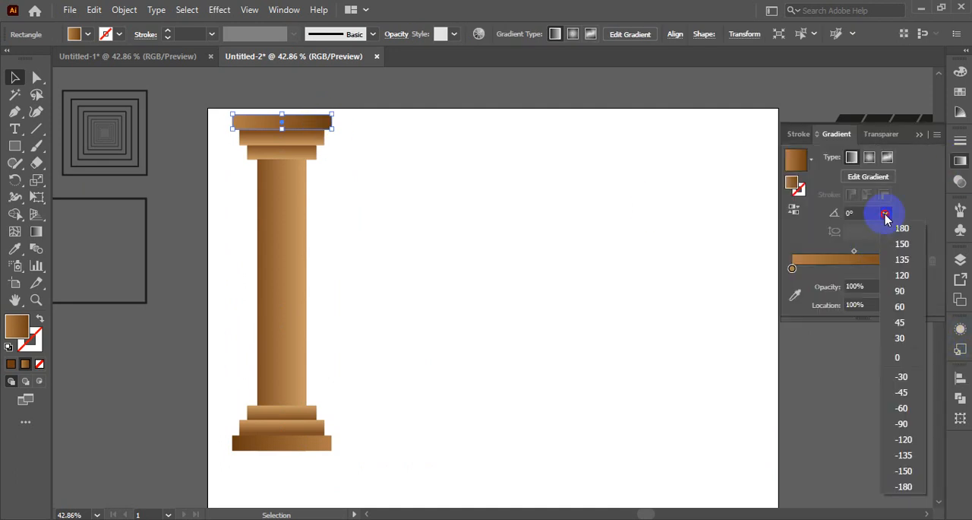
{"action": "left_click", "coordinate": [899, 297]}
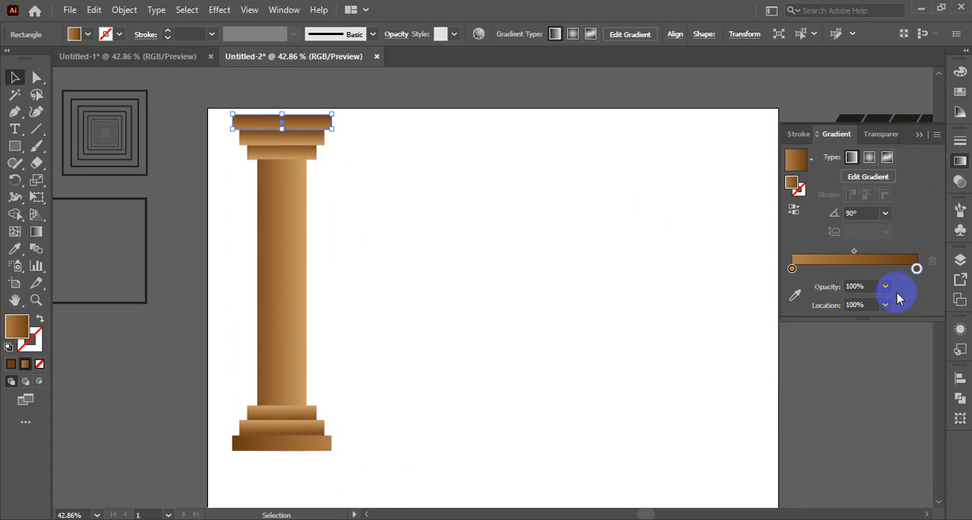
{"action": "left_click", "coordinate": [652, 275]}
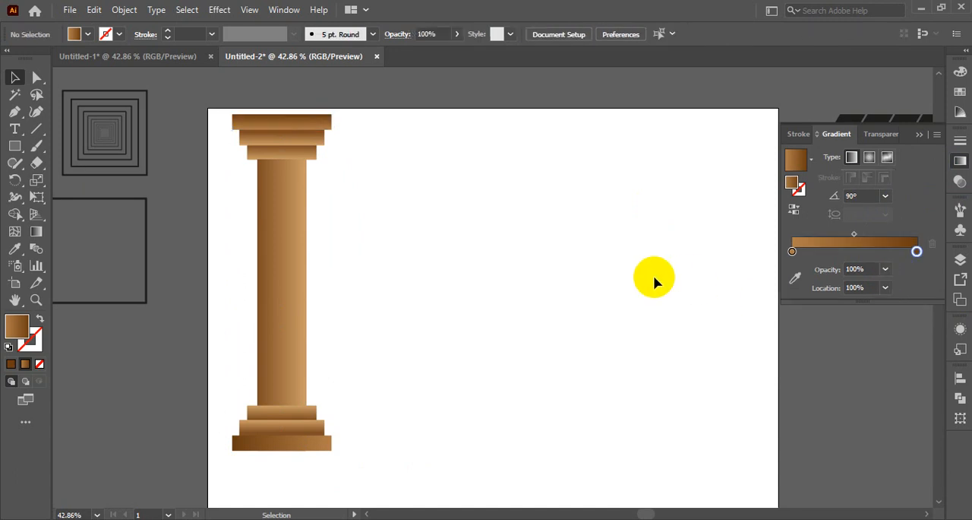
- Set the gradient angle of the column's lowest base tier to -90° and deselect it
{"action": "left_click", "coordinate": [307, 452]}
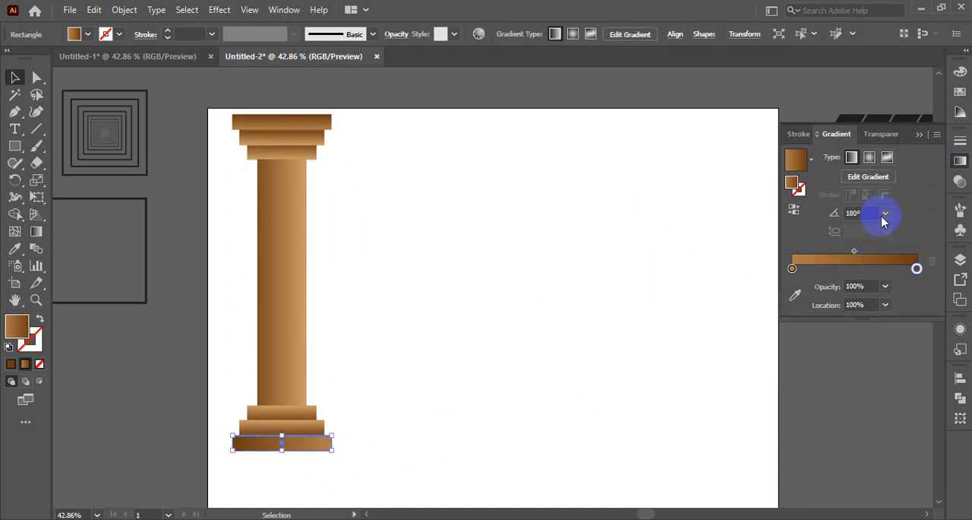
{"action": "left_click", "coordinate": [886, 218]}
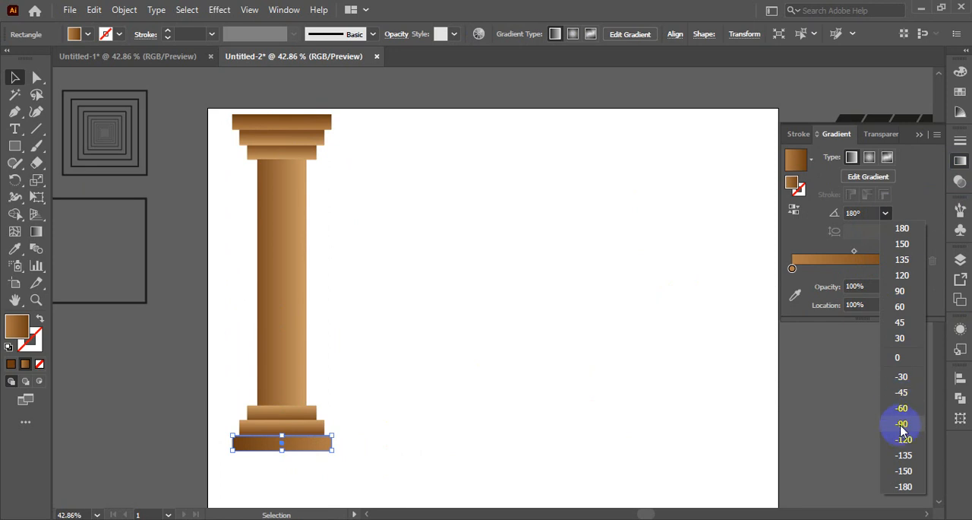
{"action": "left_click", "coordinate": [903, 302]}
{"action": "left_click", "coordinate": [468, 381]}
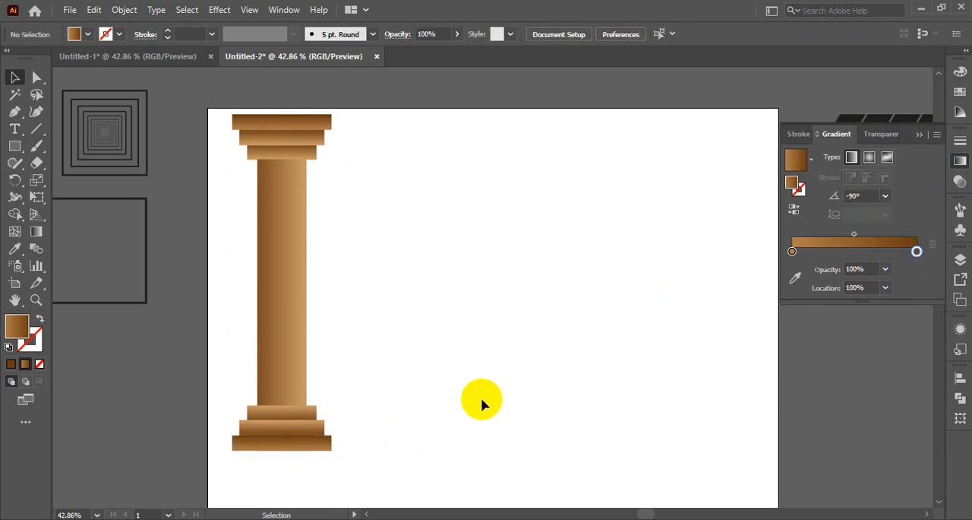
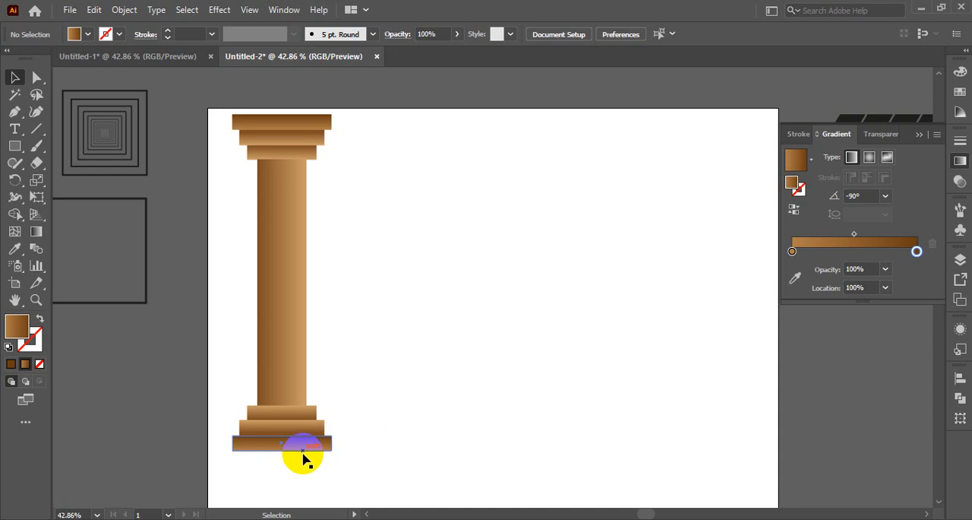
- Reverse the shading of the column's bottommost base tier with a gradient angle of -90°, and deselect it
{"action": "left_click", "coordinate": [885, 196]}
{"action": "left_click", "coordinate": [329, 445]}
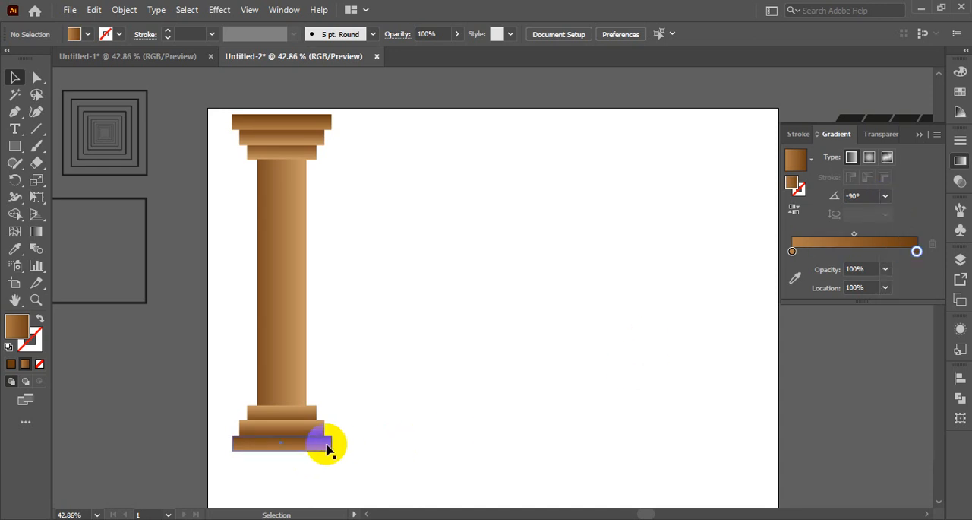
{"action": "left_click", "coordinate": [885, 212]}
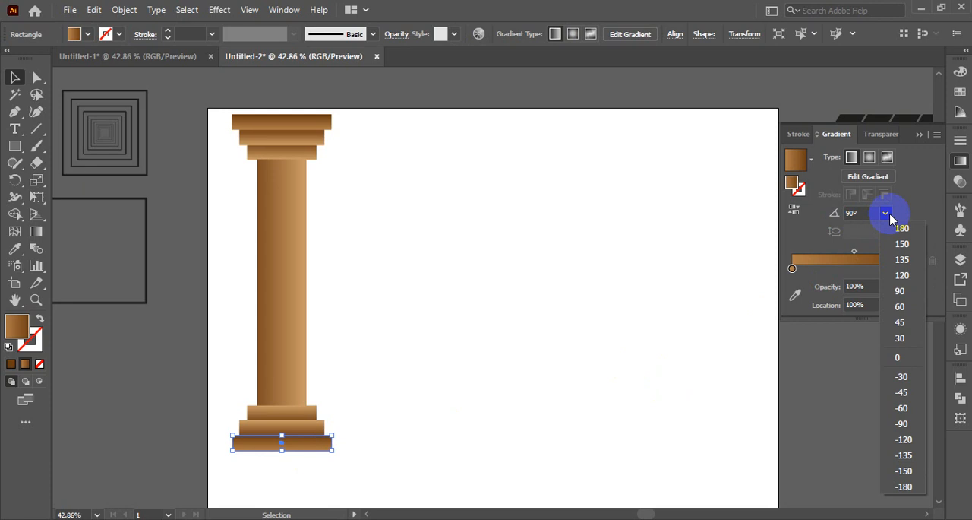
{"action": "left_click", "coordinate": [900, 430]}
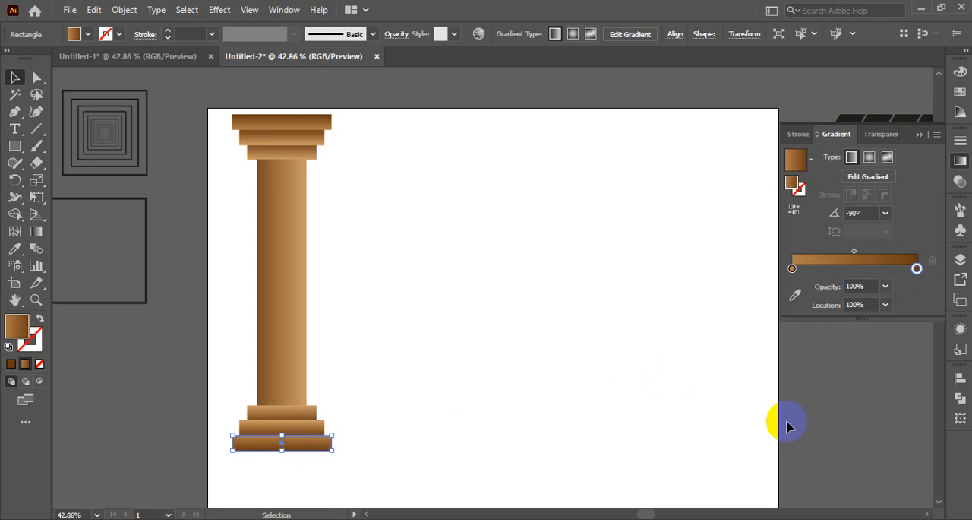
{"action": "left_click", "coordinate": [575, 419]}
- Try to group all the column's parts and deselect them
{"action": "left_click_drag", "start_coordinate": [227, 144], "coordinate": [379, 472]}
{"action": "key", "text": "a"}
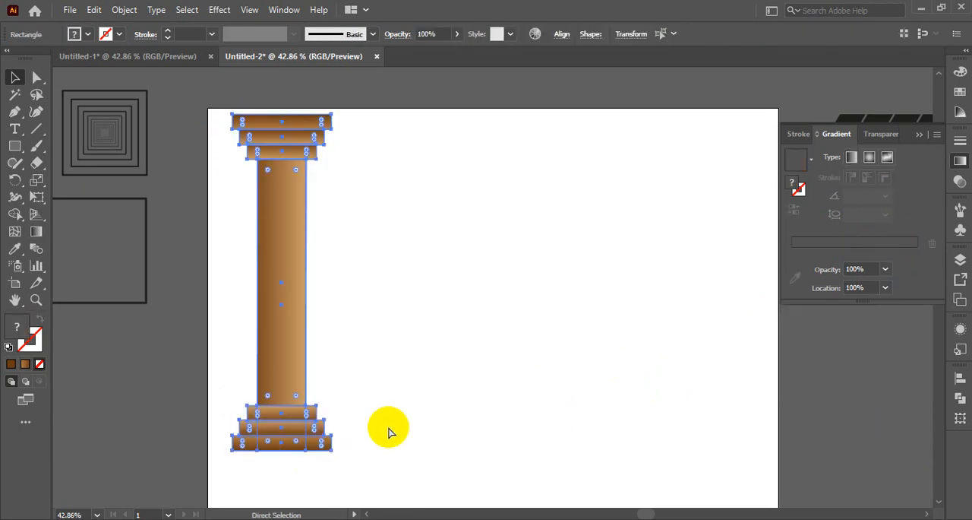
{"action": "key", "text": "ctrl+g"}
{"action": "key", "text": "v"}
{"action": "left_click", "coordinate": [433, 404]}
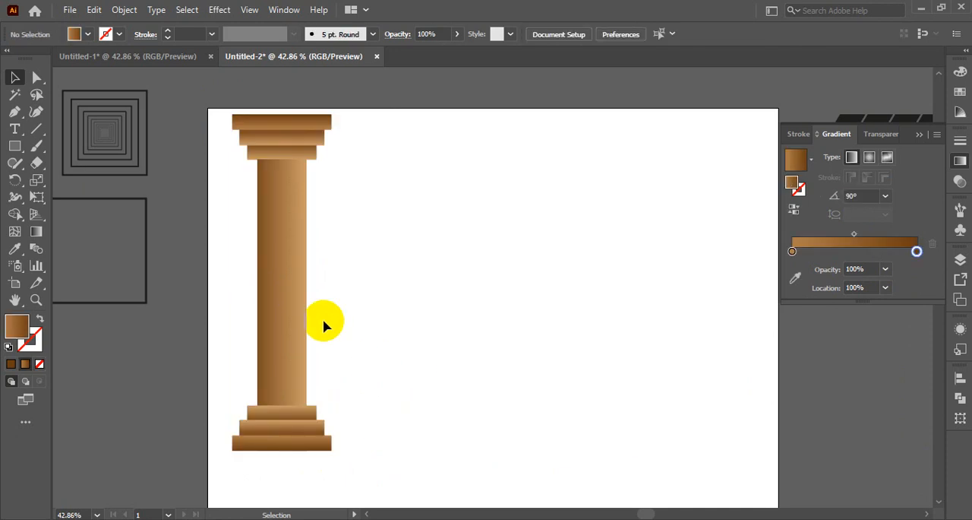
{"action": "left_click", "coordinate": [261, 347]}
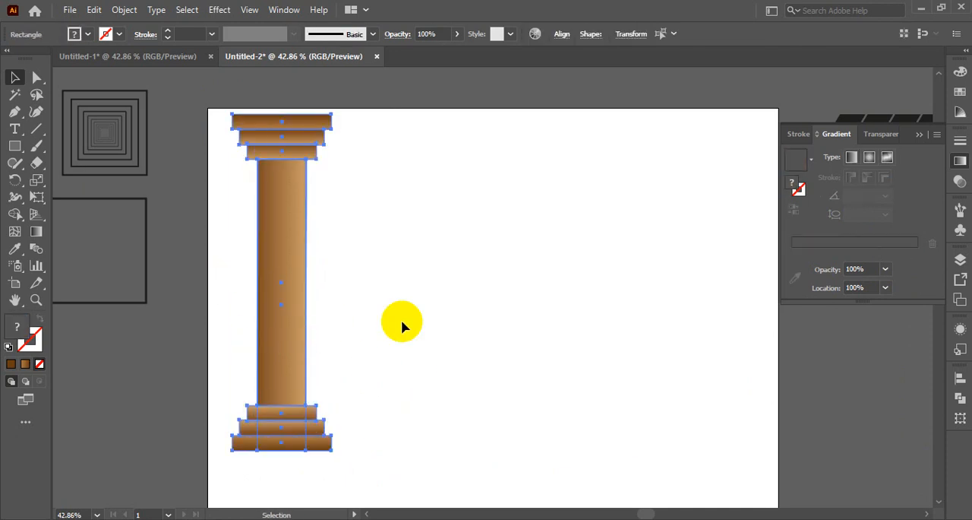
{"action": "left_click", "coordinate": [451, 315]}
- Merge the two overlapping shaft rectangles into one shape with Unite and deselect it
{"action": "left_click_drag", "start_coordinate": [216, 238], "coordinate": [329, 313]}
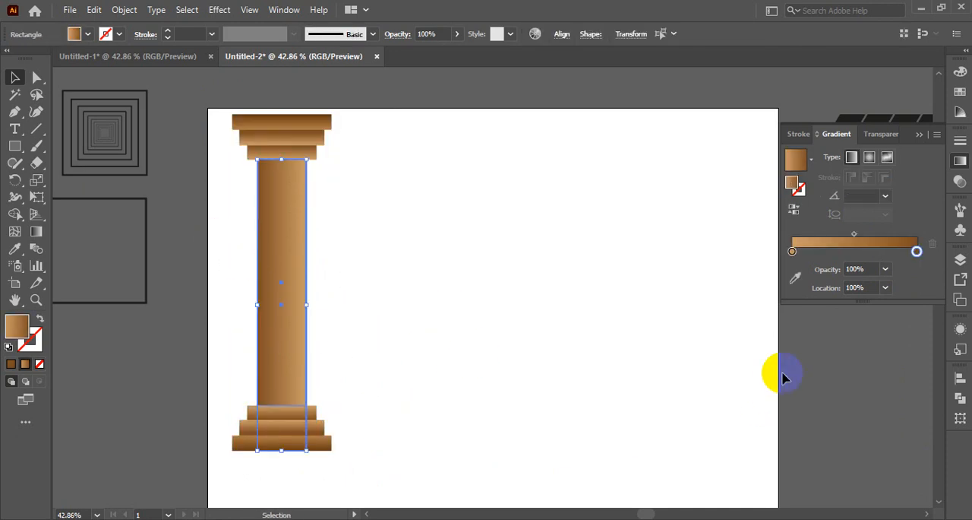
{"action": "left_click", "coordinate": [960, 399]}
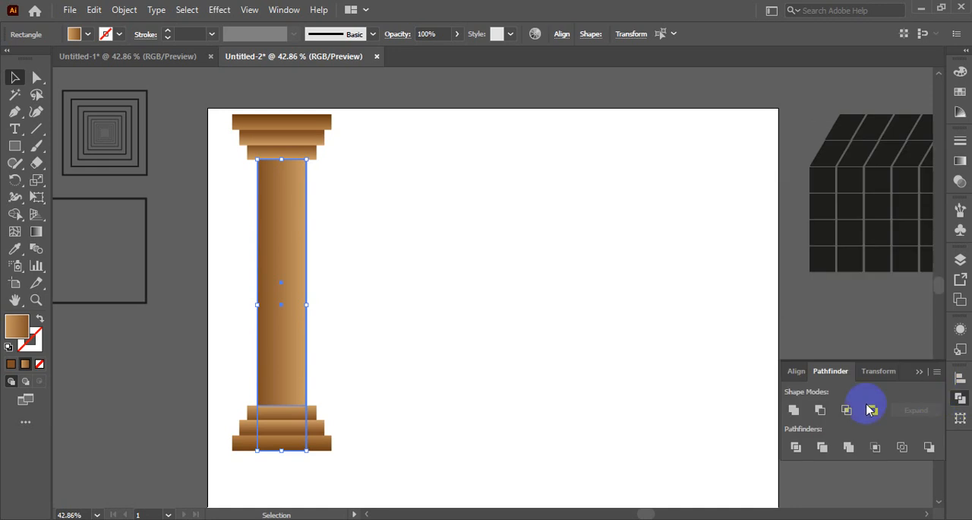
{"action": "left_click", "coordinate": [794, 415]}
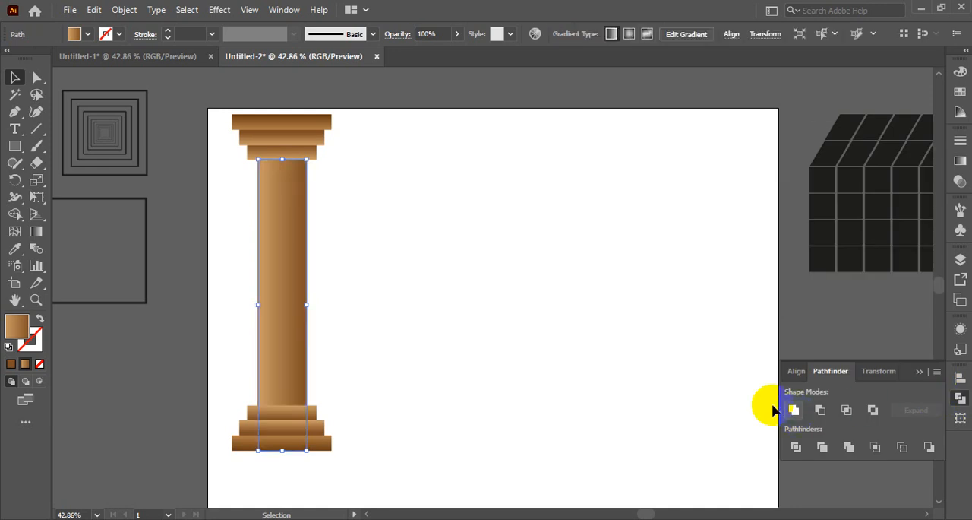
{"action": "left_click", "coordinate": [500, 360]}
- Group the shaft, caps and base tiers into a single column object and select it
{"action": "left_click_drag", "start_coordinate": [224, 114], "coordinate": [290, 407]}
{"action": "key", "text": "a"}
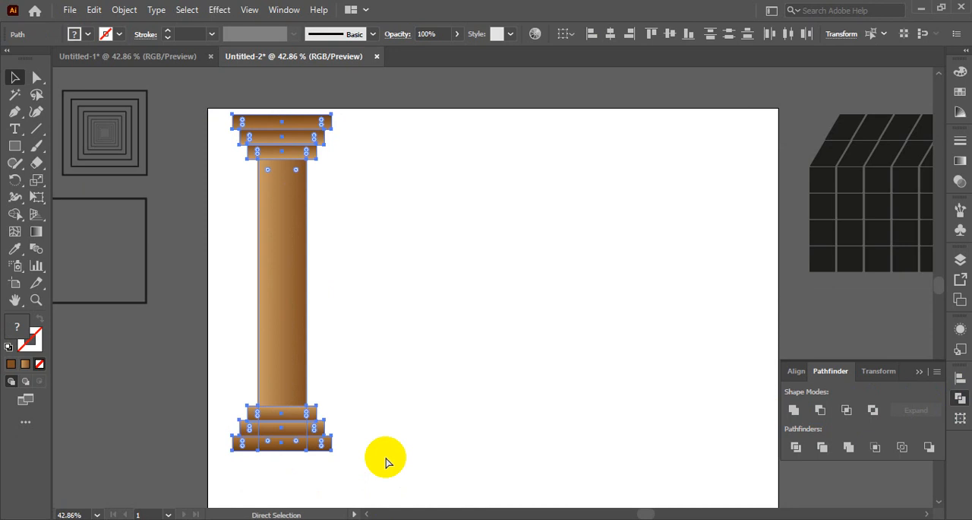
{"action": "key", "text": "ctrl+g"}
{"action": "key", "text": "v"}
{"action": "left_click", "coordinate": [303, 298]}
- Align the grouped column to the artboard's left and bottom edges
{"action": "left_click_drag", "start_coordinate": [295, 296], "coordinate": [284, 293]}
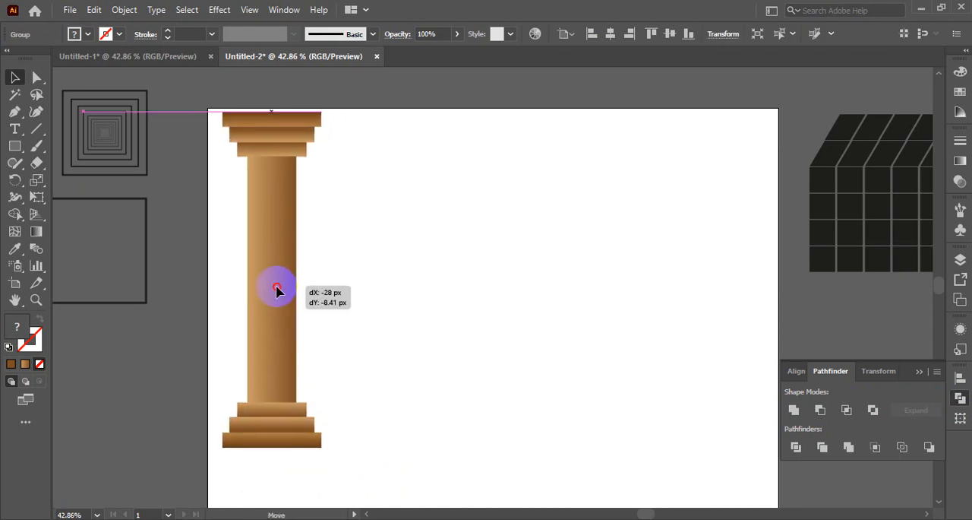
{"action": "left_click", "coordinate": [798, 371]}
{"action": "left_click", "coordinate": [793, 411]}
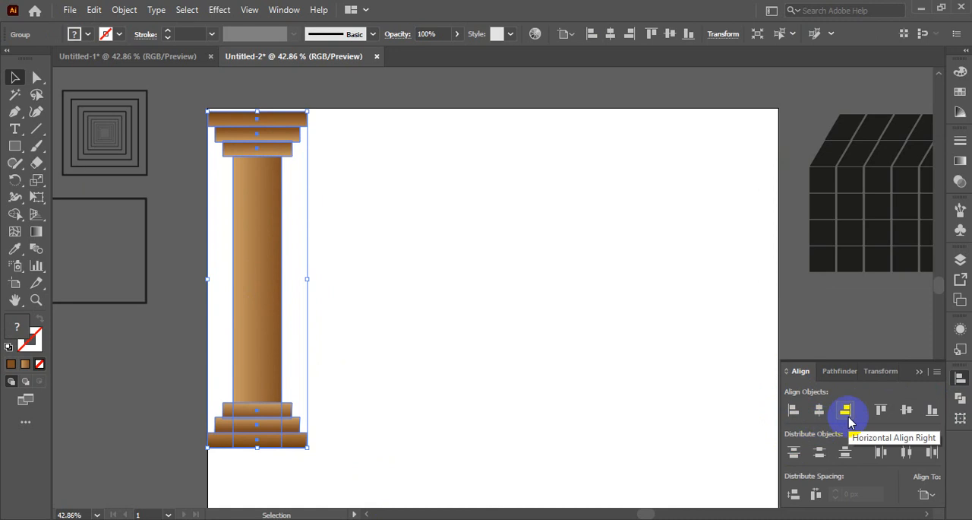
{"action": "left_click", "coordinate": [932, 410]}
{"action": "scroll", "coordinate": [579, 403], "scroll_direction": "down", "scroll_amount": 2}
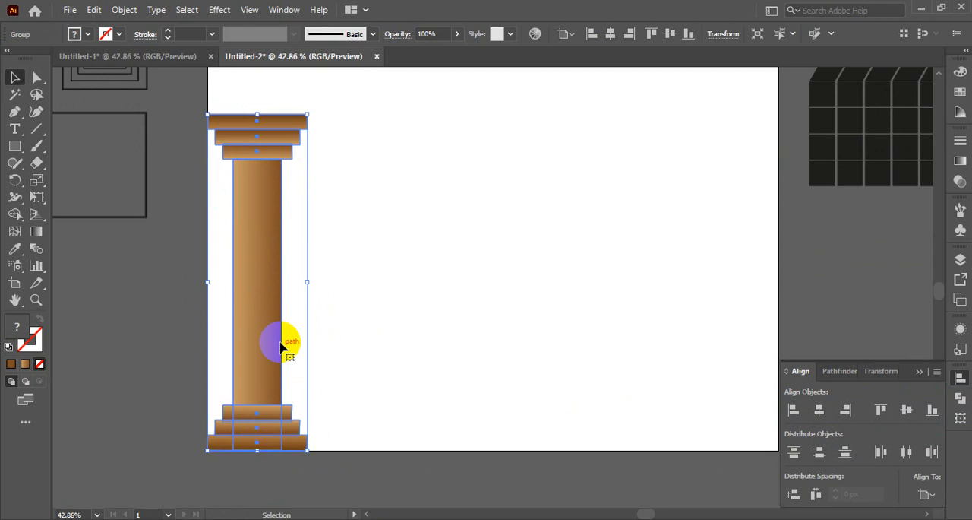
- Create a copy of the column reflected across the vertical axis
{"action": "right_click", "coordinate": [254, 323]}
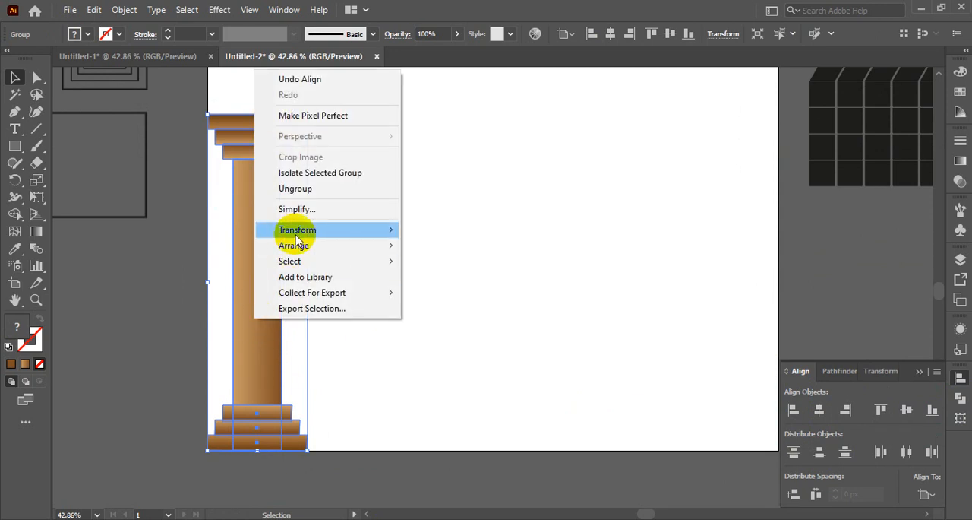
{"action": "mouse_move", "coordinate": [297, 233]}
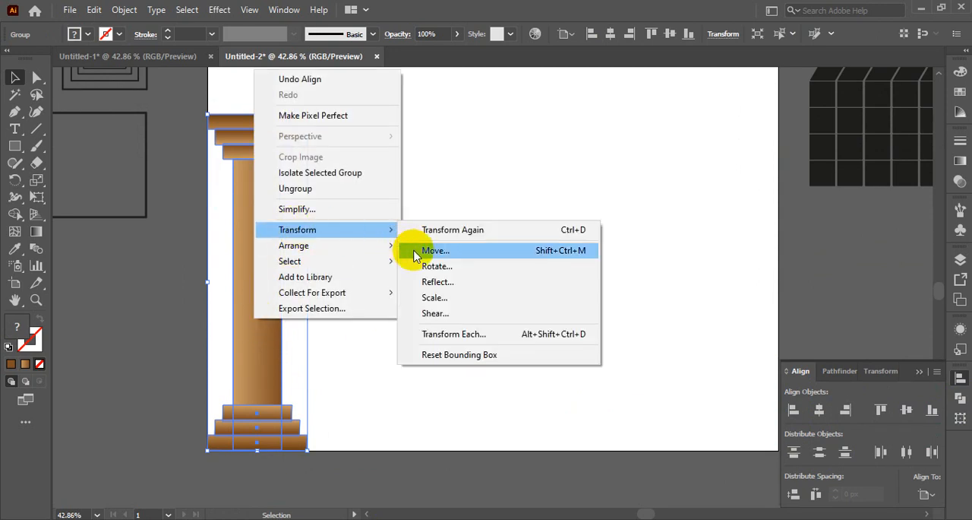
{"action": "left_click", "coordinate": [435, 282]}
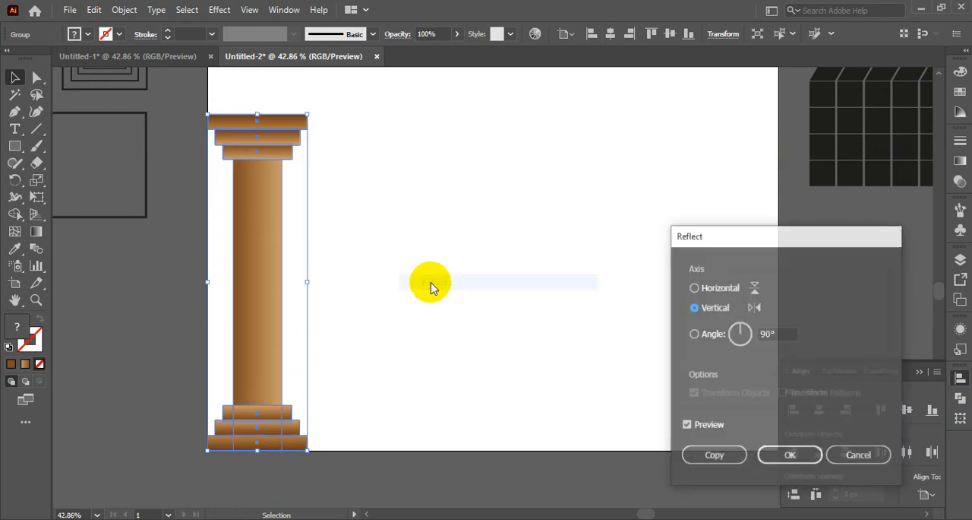
{"action": "left_click", "coordinate": [711, 456]}
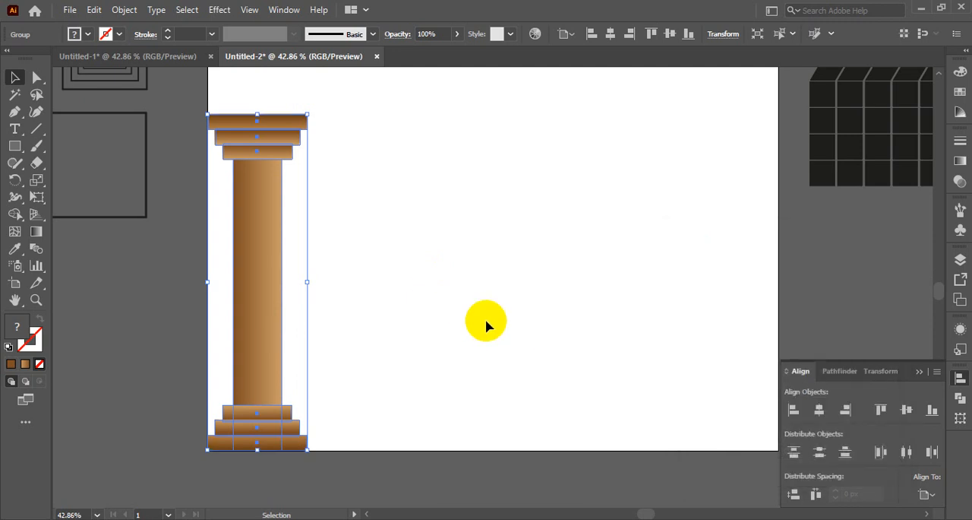
- Align the reflected column copy to the artboard's right edge and deselect it
{"action": "left_click", "coordinate": [879, 411]}
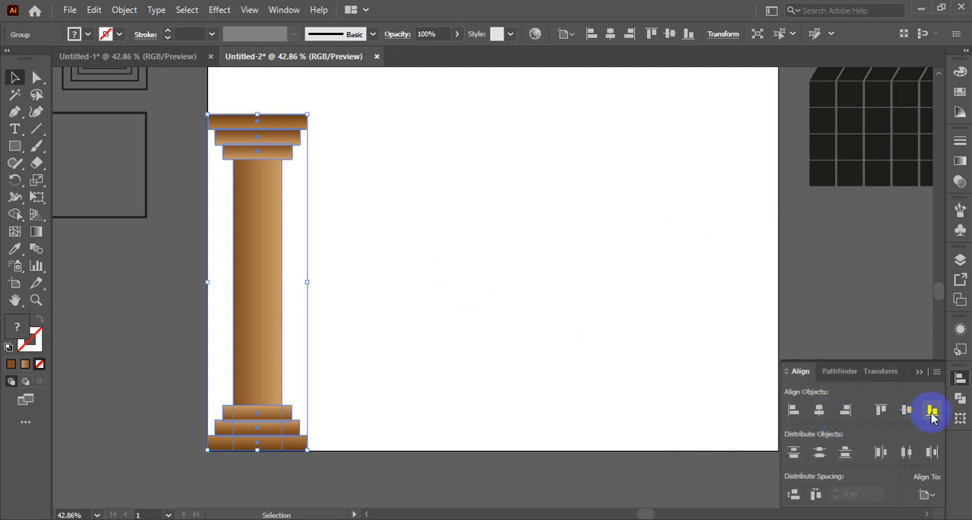
{"action": "left_click", "coordinate": [845, 410]}
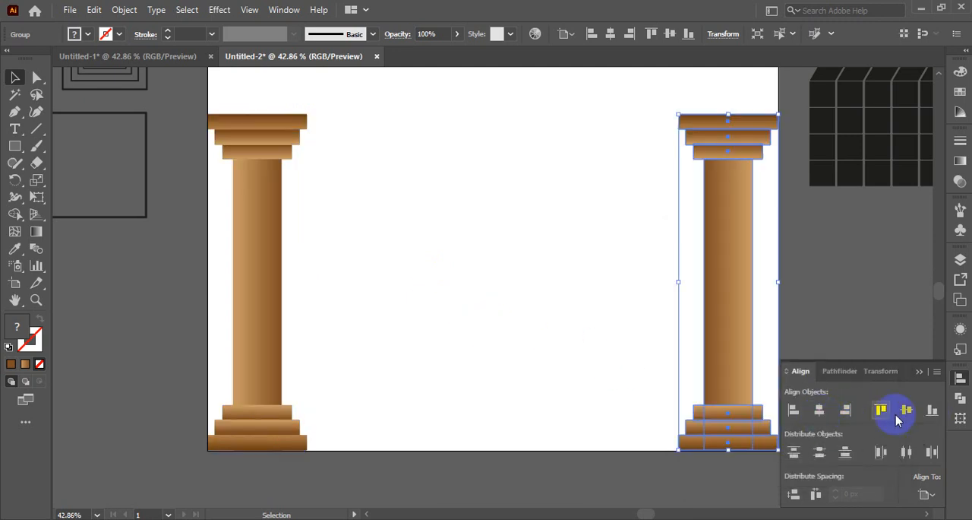
{"action": "left_click", "coordinate": [477, 316]}
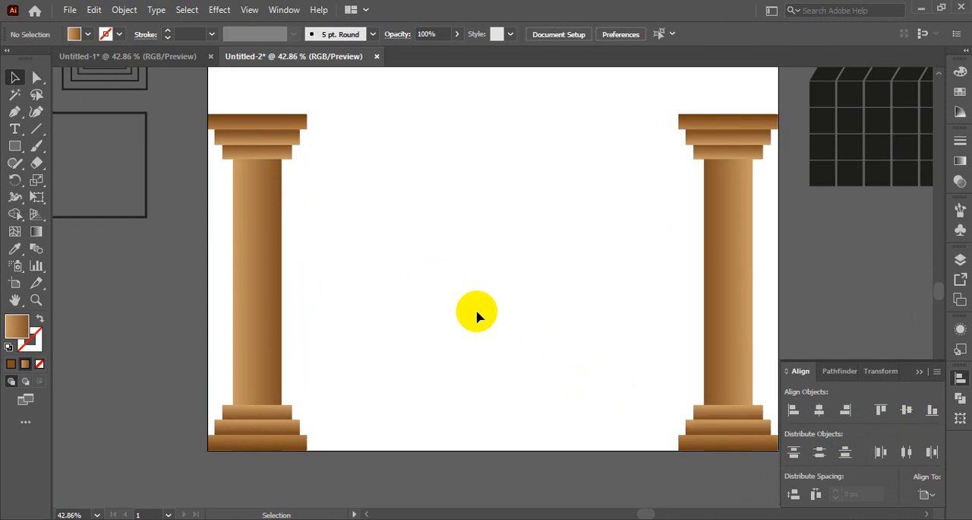
{"action": "scroll", "coordinate": [622, 313], "scroll_direction": "up", "scroll_amount": 2}
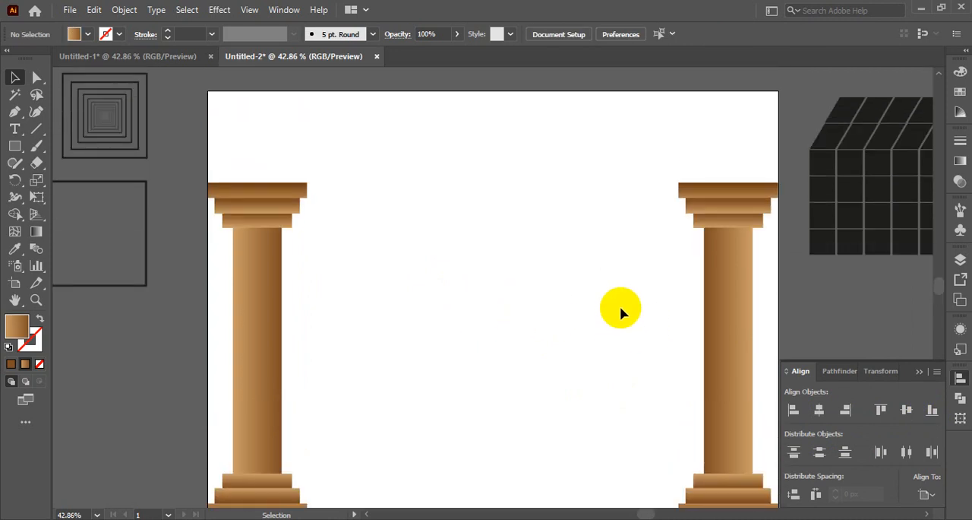
{"action": "scroll", "coordinate": [620, 311], "scroll_direction": "down", "scroll_amount": 2}
{"action": "left_click", "coordinate": [927, 372]}
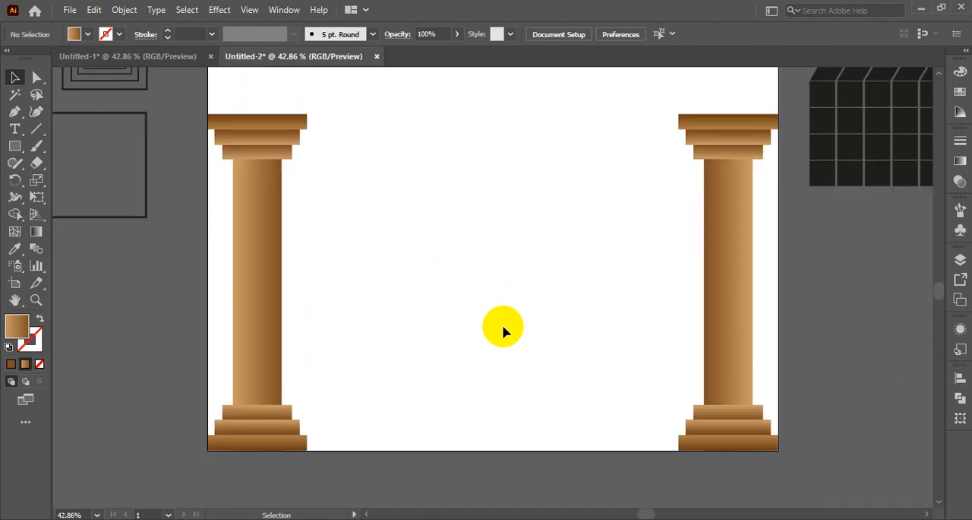
- Draw a beam rectangle resting on the two columns' caps and spanning the artboard's full width
{"action": "scroll", "coordinate": [505, 319], "scroll_direction": "up", "scroll_amount": 2}
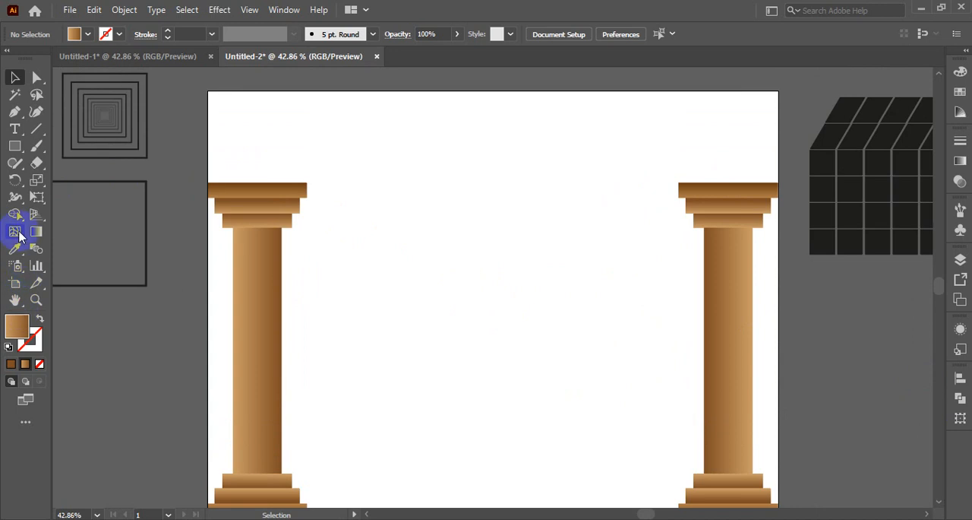
{"action": "left_click", "coordinate": [13, 146]}
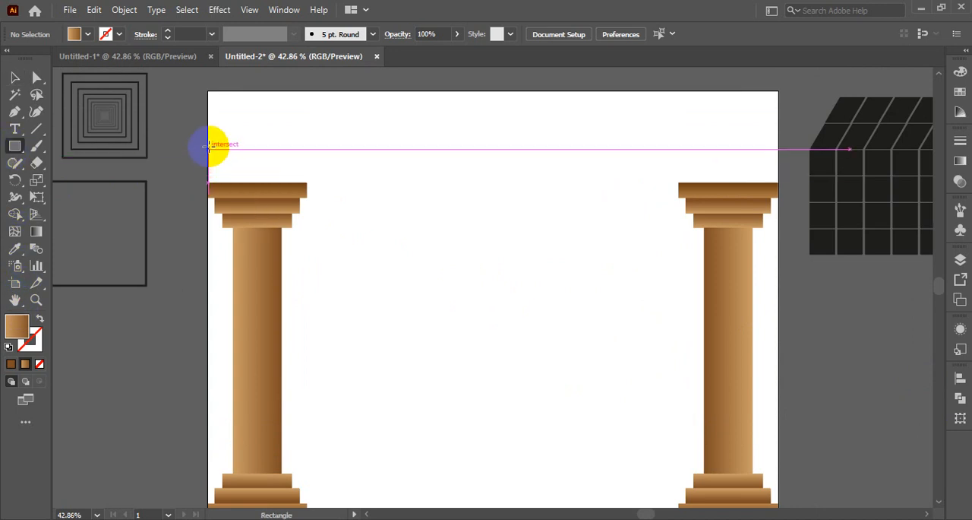
{"action": "mouse_move", "coordinate": [209, 143]}
{"action": "left_mouse_down"}
{"action": "mouse_move", "coordinate": [249, 179]}
{"action": "mouse_move", "coordinate": [777, 183]}
{"action": "left_mouse_up"}
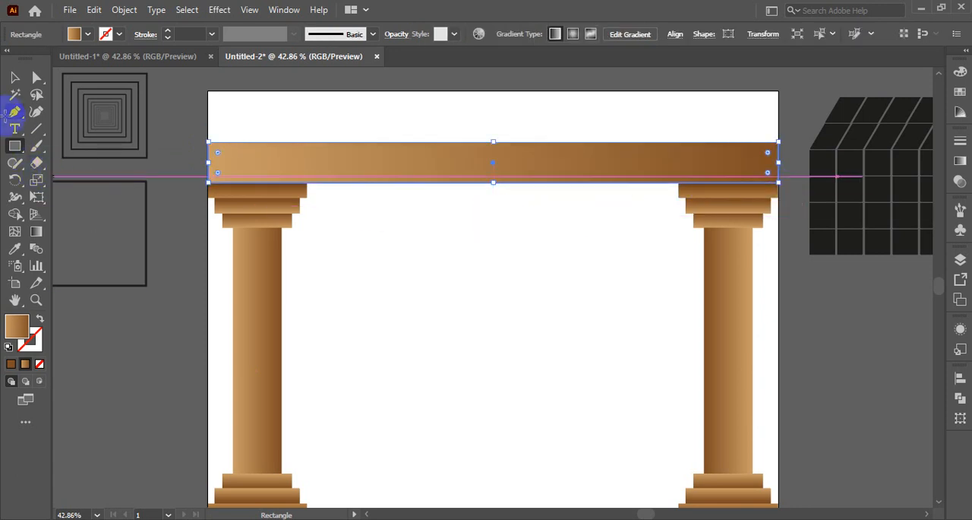
- Set the beam's gradient angle to 90° and deselect it
{"action": "left_click", "coordinate": [960, 163]}
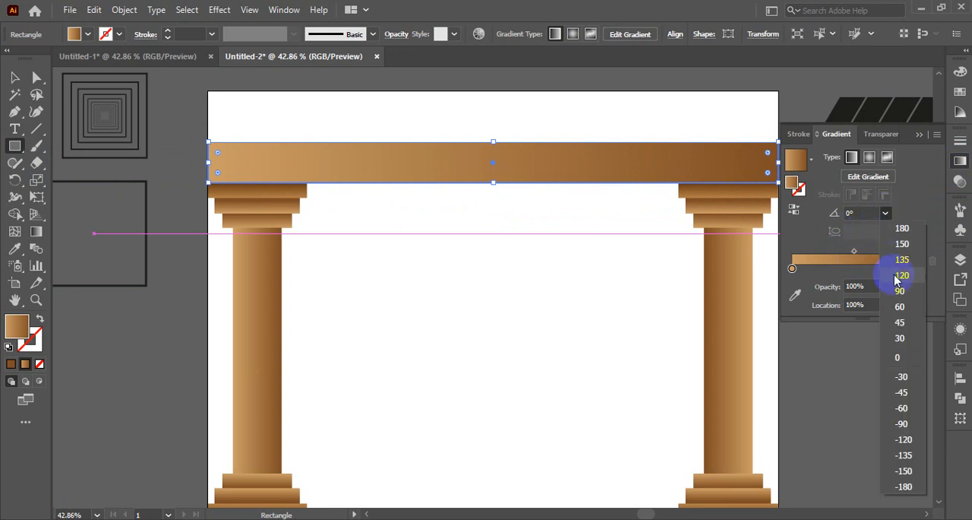
{"action": "left_click", "coordinate": [901, 293]}
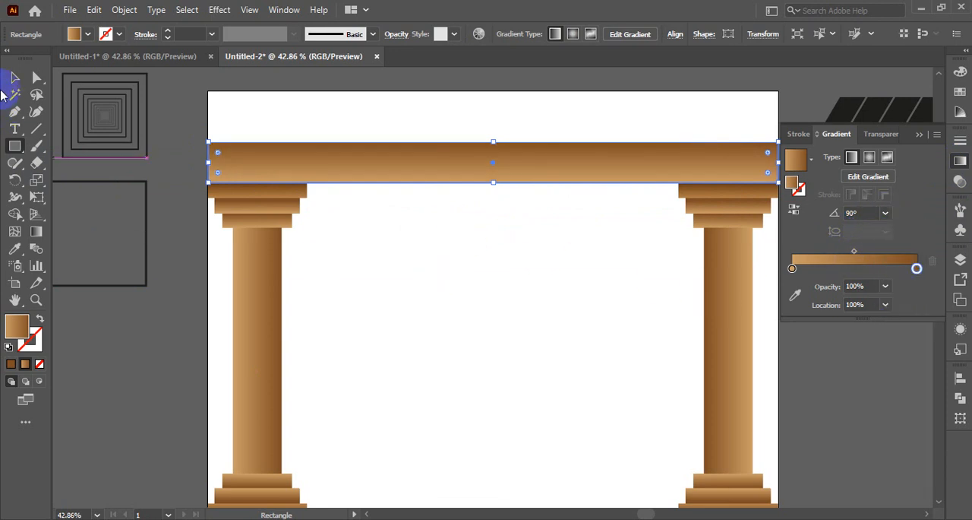
{"action": "left_click", "coordinate": [14, 79]}
{"action": "left_click", "coordinate": [562, 312]}
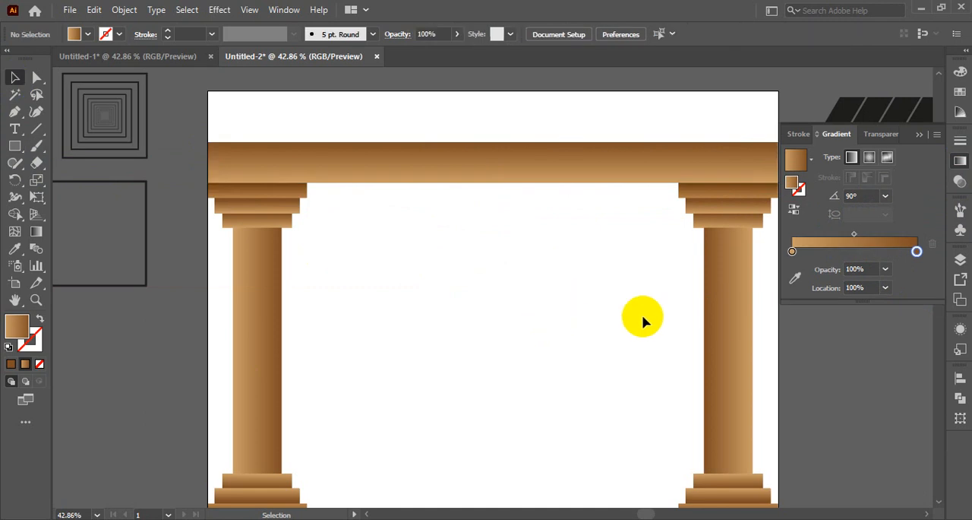
{"action": "left_click", "coordinate": [917, 136]}
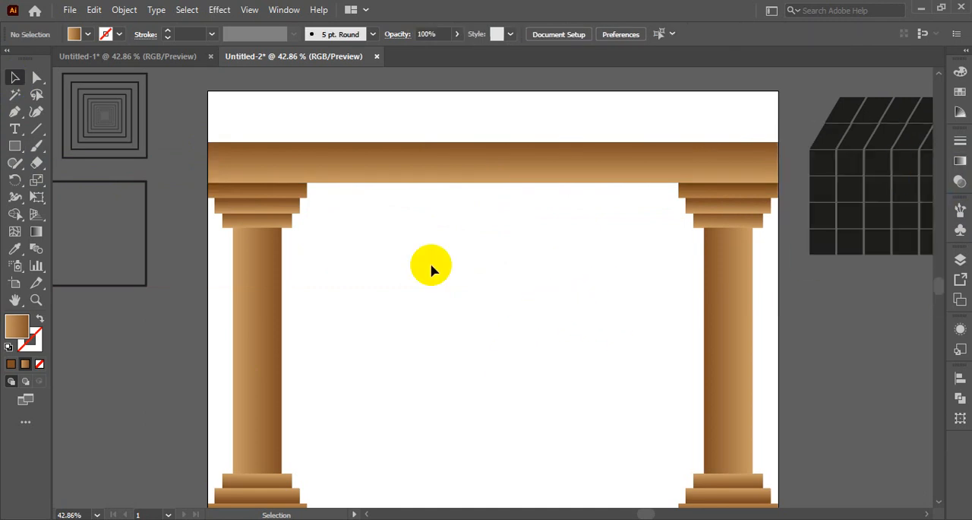
- Group the beam with both columns and lower the group's top edge slightly, keeping its base on the artboard's bottom edge
{"action": "left_click_drag", "start_coordinate": [220, 132], "coordinate": [737, 424]}
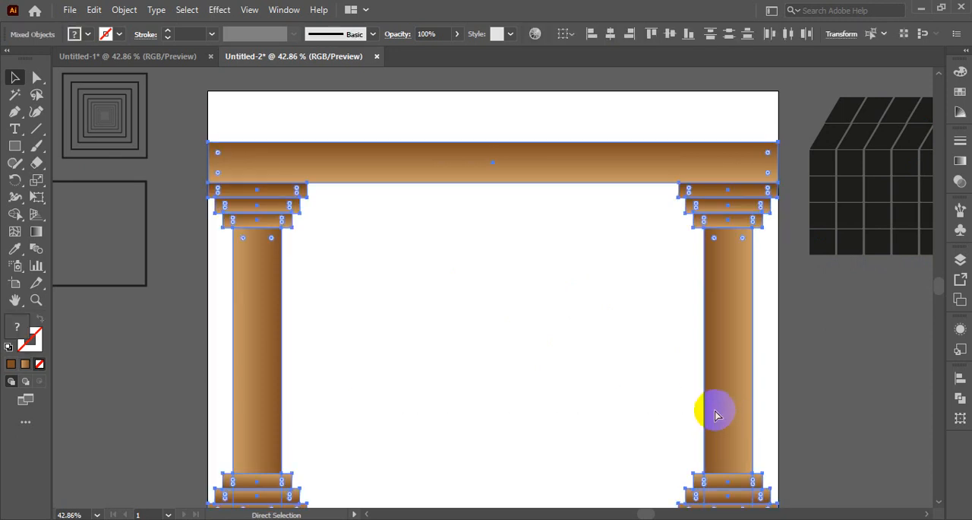
{"action": "key", "text": "ctrl+g"}
{"action": "scroll", "coordinate": [669, 386], "scroll_direction": "down", "scroll_amount": 2}
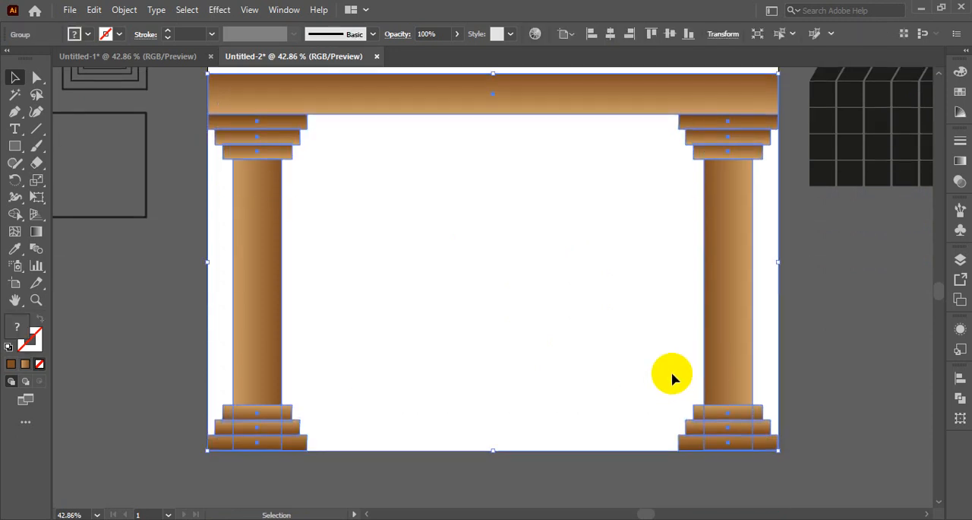
{"action": "scroll", "coordinate": [671, 374], "scroll_direction": "up", "scroll_amount": 3}
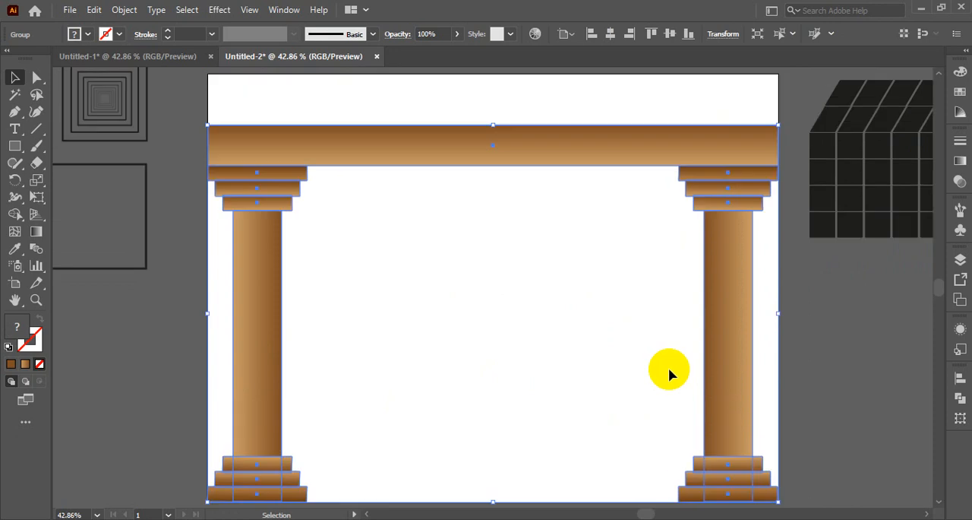
{"action": "left_click_drag", "start_coordinate": [492, 129], "coordinate": [496, 158]}
{"action": "scroll", "coordinate": [591, 342], "scroll_direction": "down", "scroll_amount": 2}
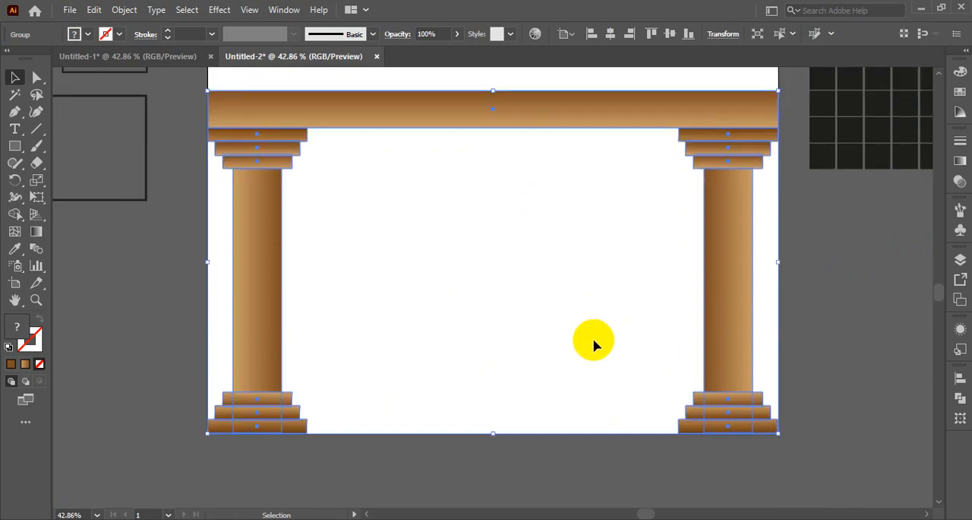
- Scale a copy of the column-and-beam group to about three quarters size around its centre and send it to the back
{"action": "left_click", "coordinate": [37, 182]}
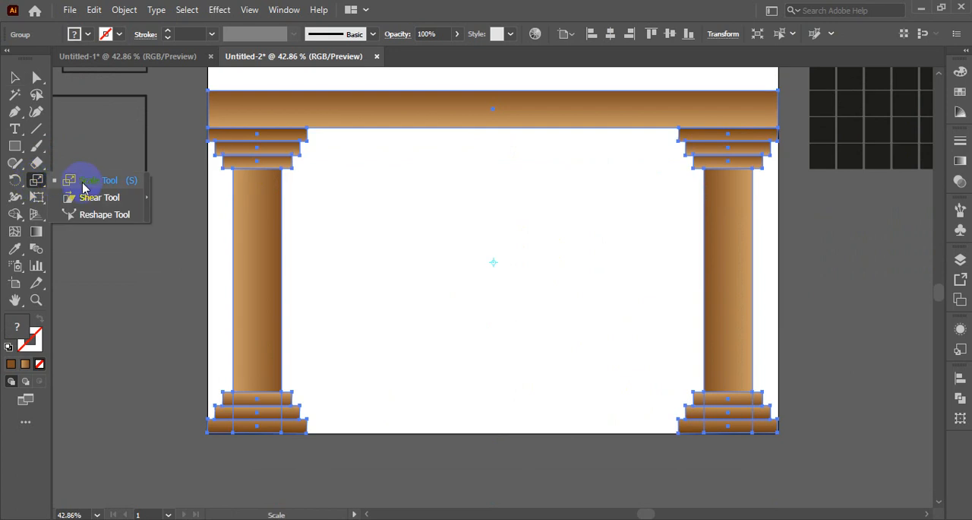
{"action": "left_click", "coordinate": [84, 187]}
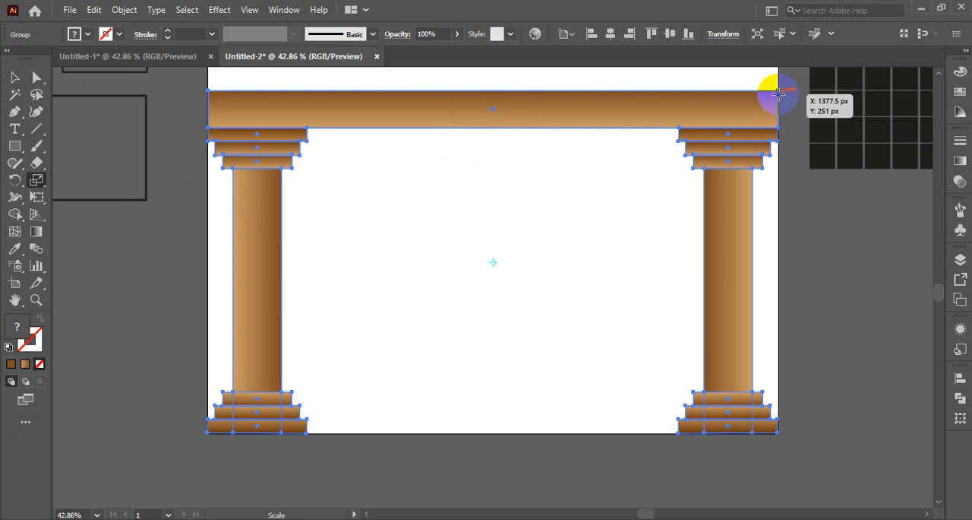
{"action": "left_click_drag", "start_coordinate": [778, 90], "coordinate": [742, 154]}
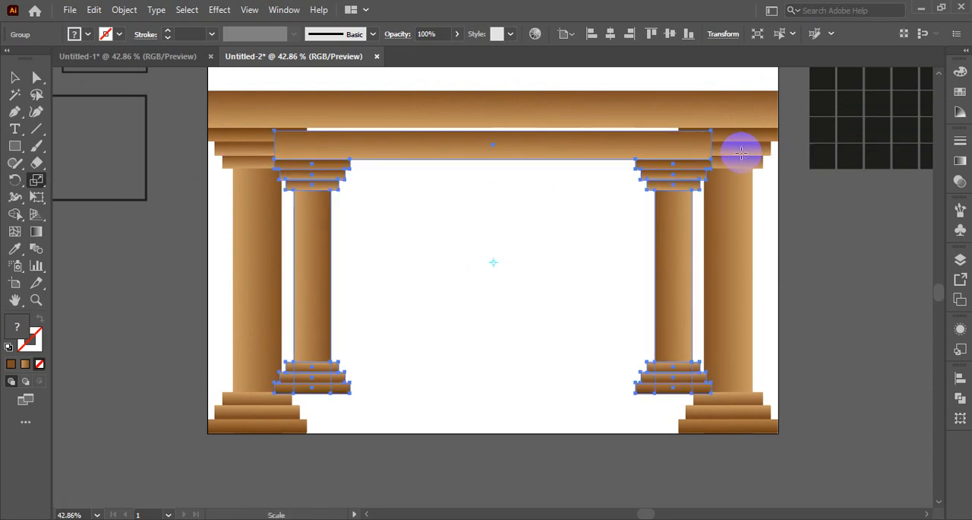
{"action": "left_click", "coordinate": [14, 77]}
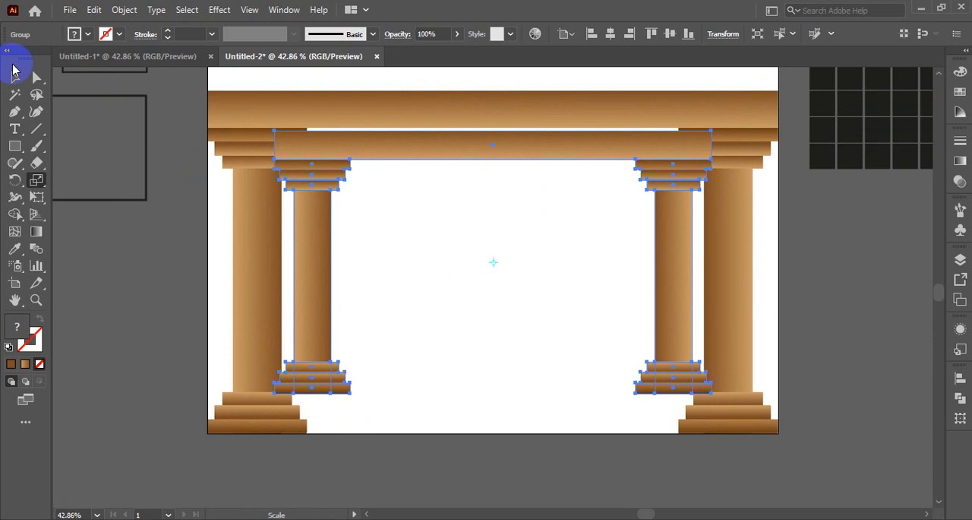
{"action": "right_click", "coordinate": [530, 155]}
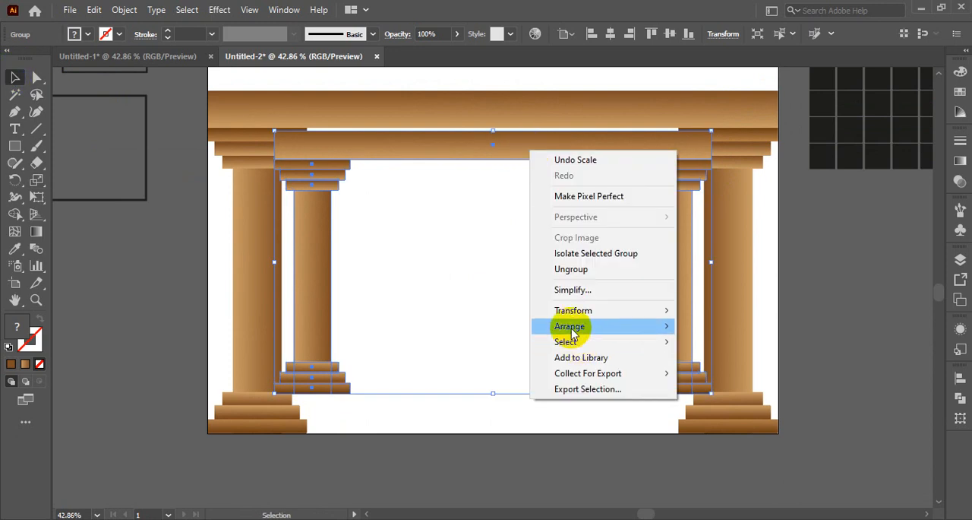
{"action": "mouse_move", "coordinate": [570, 327]}
{"action": "left_click", "coordinate": [712, 373]}
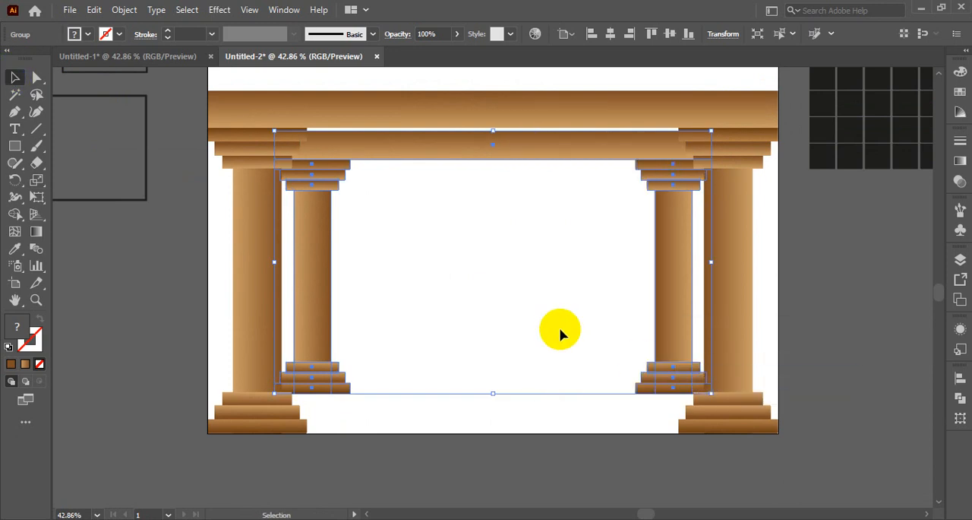
- Repeat the scaled copy of the full-width frame until the columns recede toward the centre, and deselect
{"action": "key", "text": "ctrl+d"}
{"action": "key", "text": "ctrl+d"}
{"action": "key", "text": "ctrl+d"}
{"action": "key", "text": "ctrl+d"}
{"action": "key", "text": "ctrl+d"}
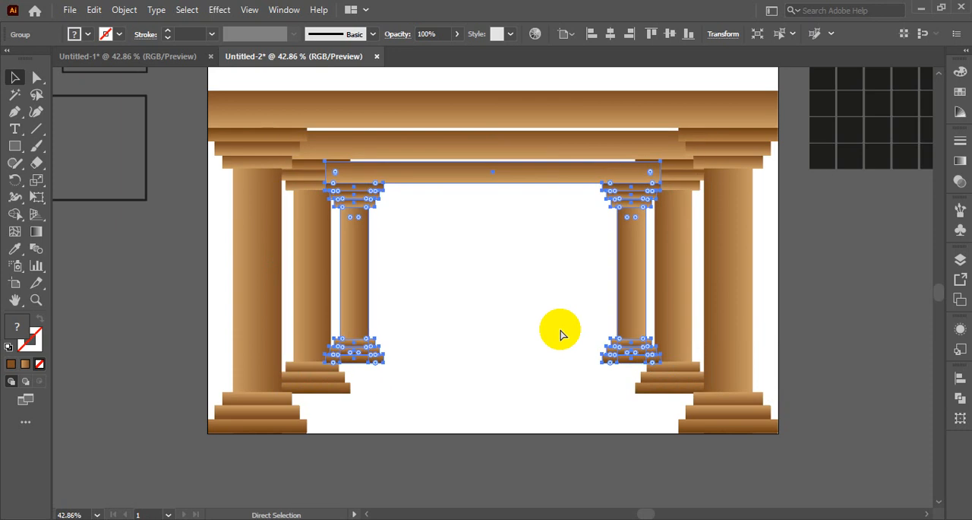
{"action": "key", "text": "ctrl+d"}
{"action": "key", "text": "ctrl+d"}
{"action": "key", "text": "ctrl+d"}
{"action": "key", "text": "ctrl+d"}
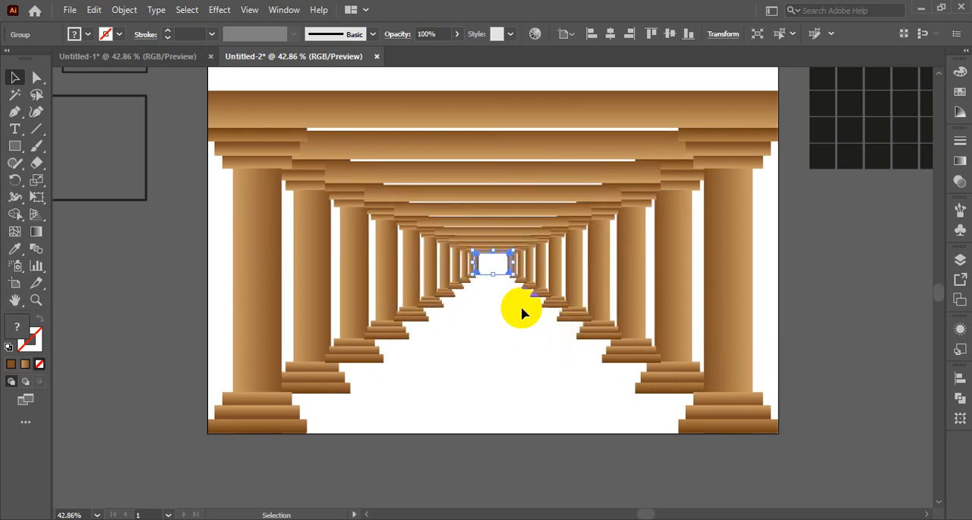
{"action": "scroll", "coordinate": [502, 310], "scroll_direction": "up", "scroll_amount": 5}
{"action": "scroll", "coordinate": [503, 310], "scroll_direction": "down", "scroll_amount": 4}
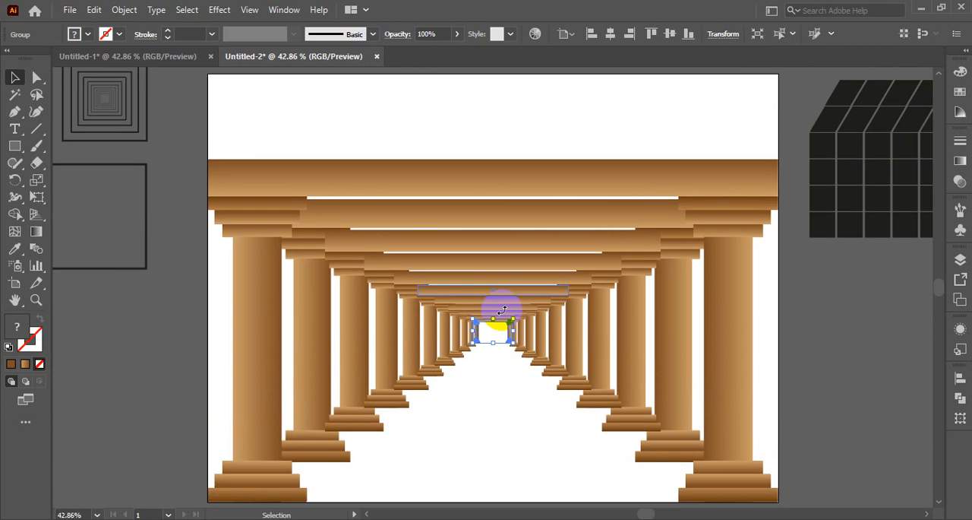
{"action": "scroll", "coordinate": [380, 194], "scroll_direction": "up", "scroll_amount": 4}
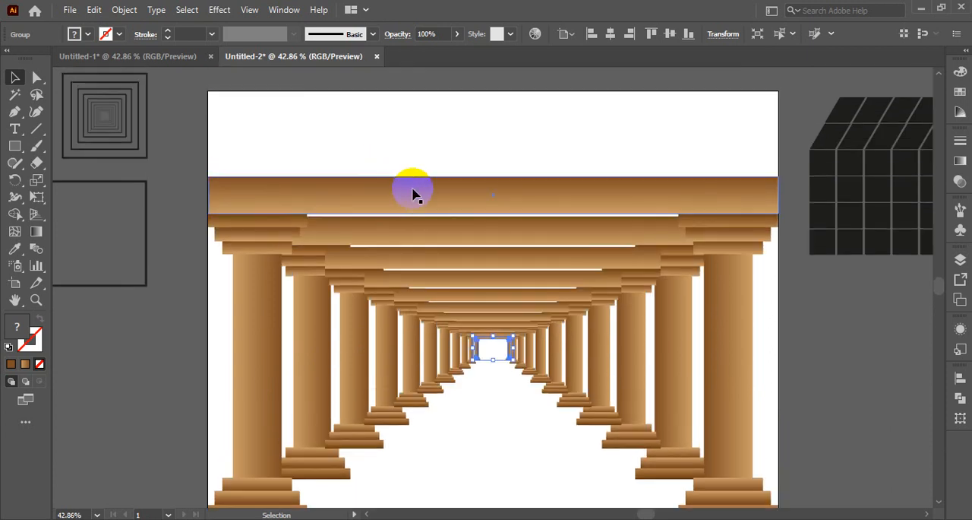
{"action": "left_click", "coordinate": [332, 131]}
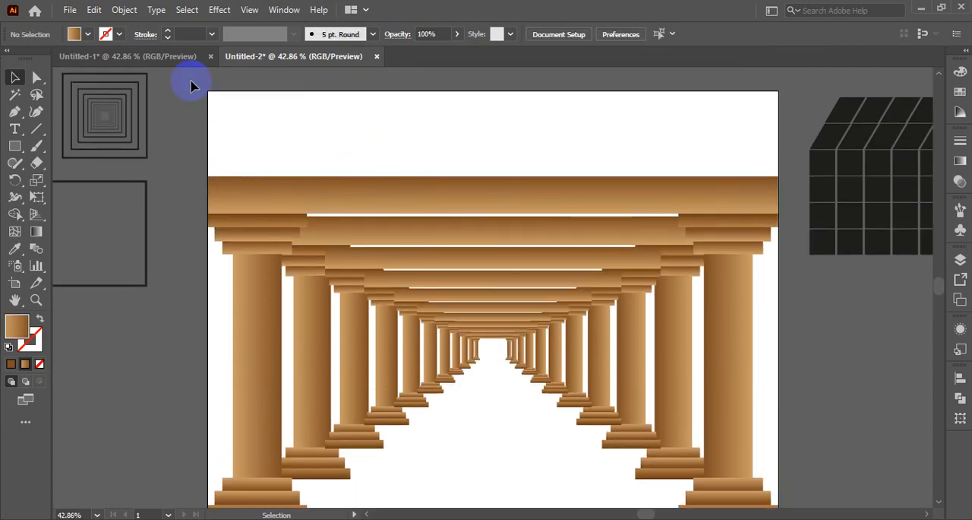
- Compare the colonnade with the example in the Untitled-1 document and return to Untitled-2
{"action": "left_click", "coordinate": [162, 58]}
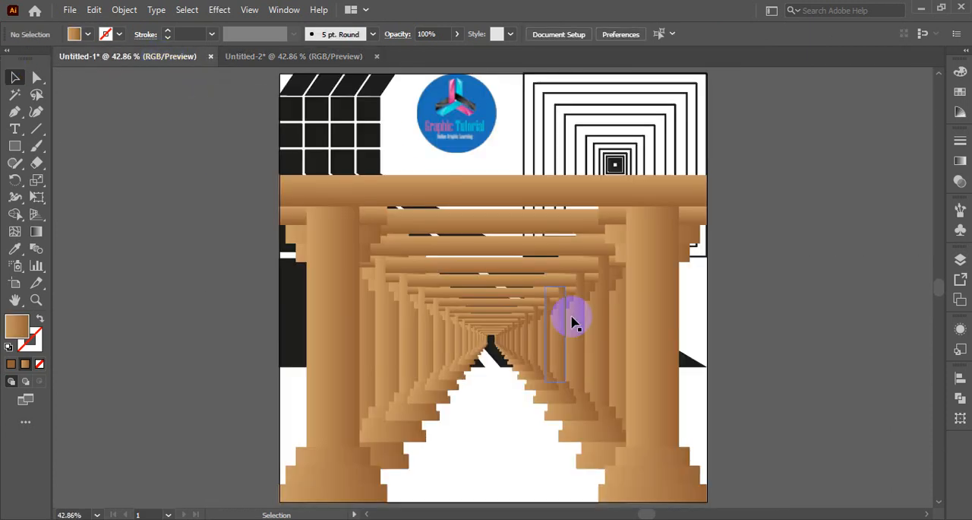
{"action": "left_click", "coordinate": [307, 57]}
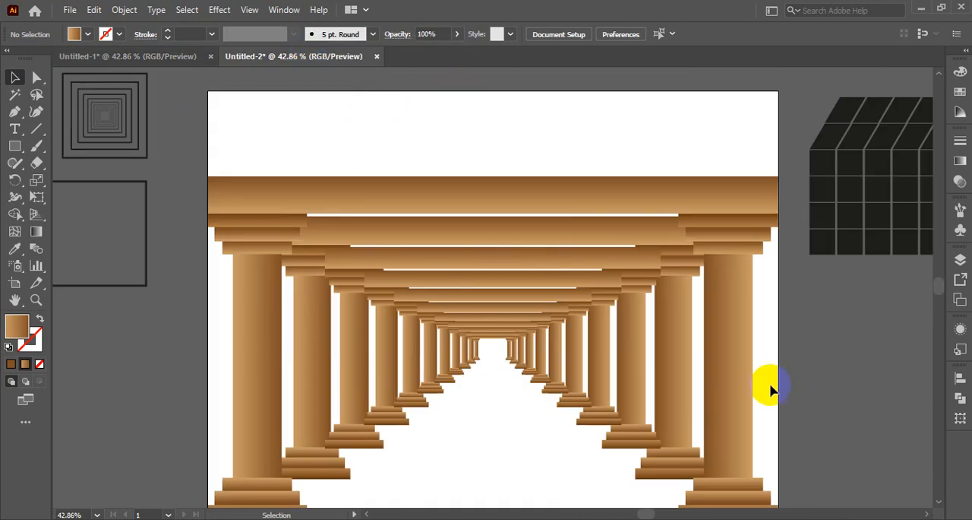
{"action": "scroll", "coordinate": [767, 365], "scroll_direction": "down", "scroll_amount": 3}
{"action": "scroll", "coordinate": [464, 259], "scroll_direction": "up", "scroll_amount": 2}
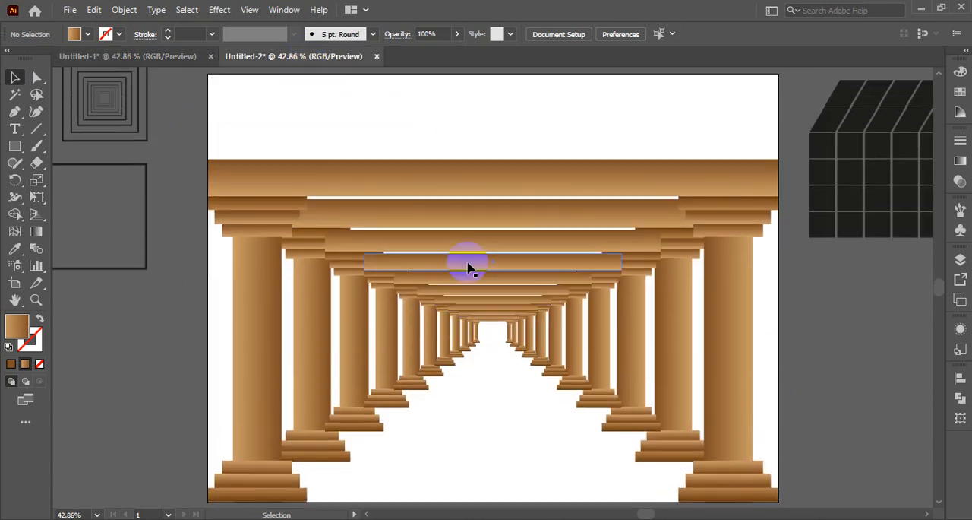
- Delete all the smaller scaled copies inside the outermost column-and-beam frame
{"action": "left_click", "coordinate": [477, 291]}
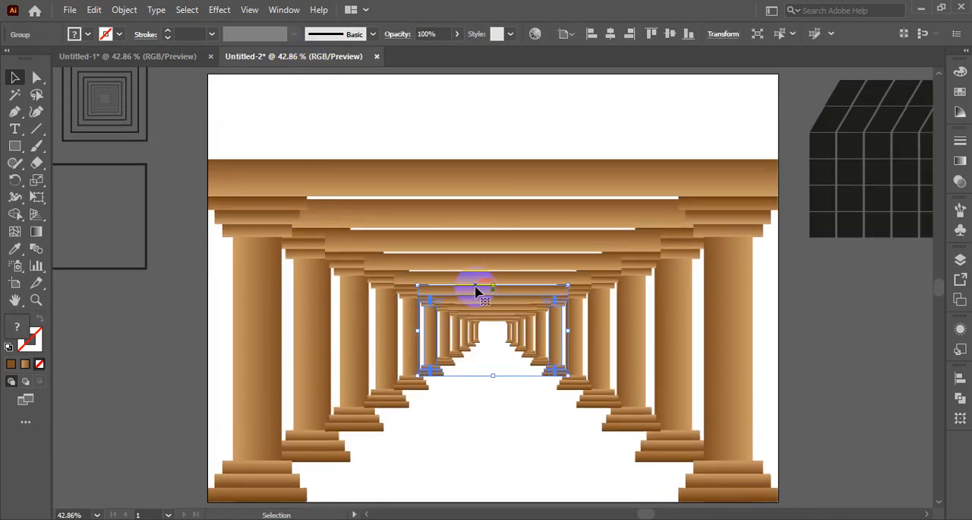
{"action": "left_click", "coordinate": [536, 216]}
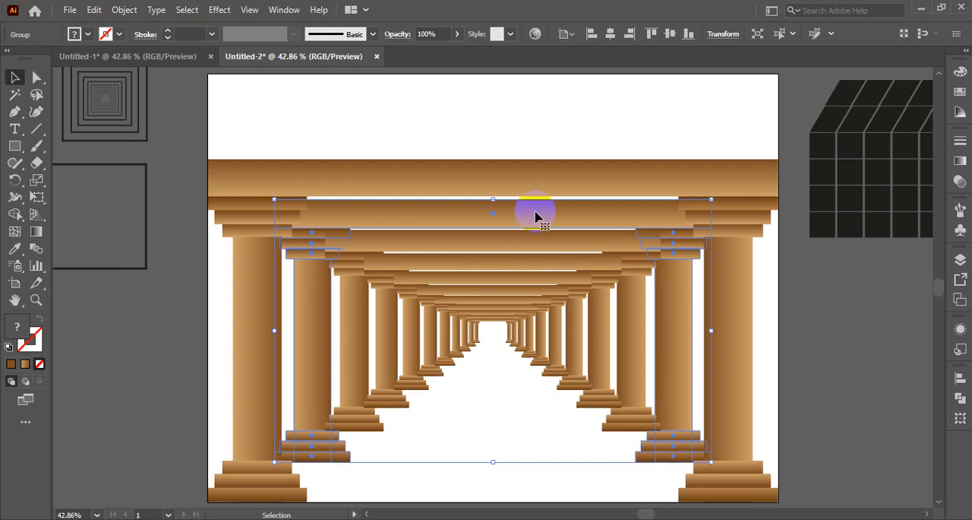
{"action": "key", "text": "Delete"}
{"action": "left_click", "coordinate": [529, 245]}
{"action": "key", "text": "Delete"}
{"action": "left_click", "coordinate": [527, 265]}
{"action": "key", "text": "Delete"}
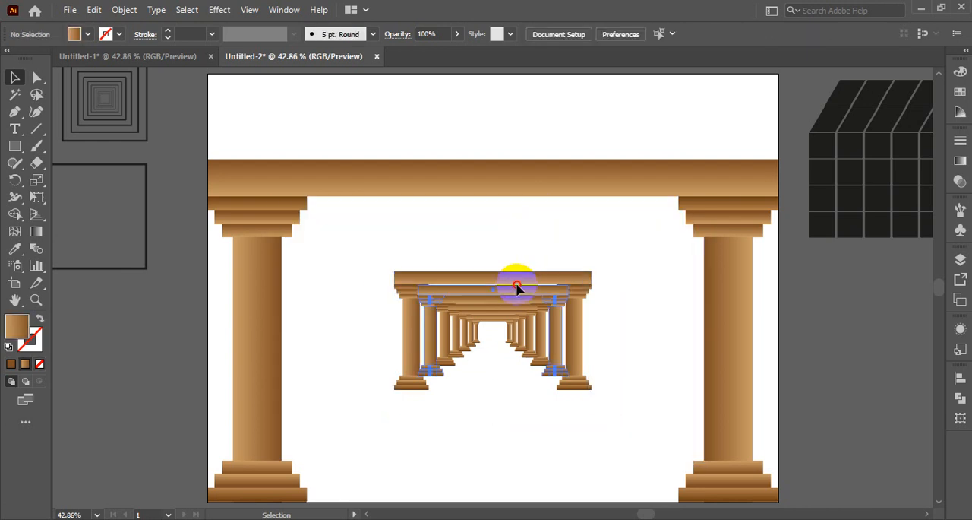
{"action": "left_click", "coordinate": [516, 287]}
{"action": "key", "text": "Delete"}
{"action": "left_click", "coordinate": [508, 282]}
{"action": "key", "text": "Delete"}
{"action": "left_click", "coordinate": [512, 307]}
{"action": "key", "text": "Delete"}
{"action": "left_click", "coordinate": [518, 343]}
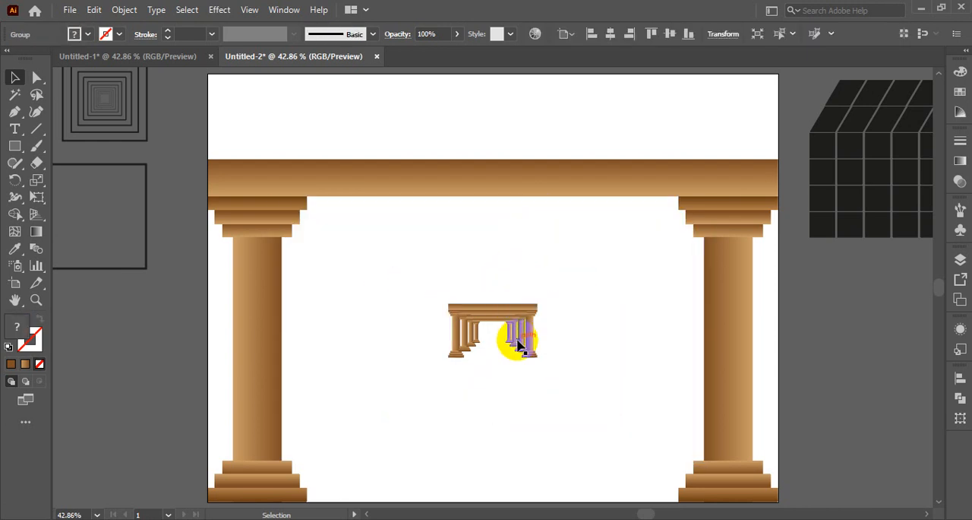
{"action": "key", "text": "Delete"}
{"action": "left_click", "coordinate": [521, 328]}
{"action": "key", "text": "Delete"}
{"action": "left_click_drag", "start_coordinate": [437, 286], "coordinate": [555, 396]}
{"action": "key", "text": "Delete"}
- Narrow the column-and-beam group to about three quarters of the artboard's width and centre it horizontally on the artboard
{"action": "left_click", "coordinate": [679, 195]}
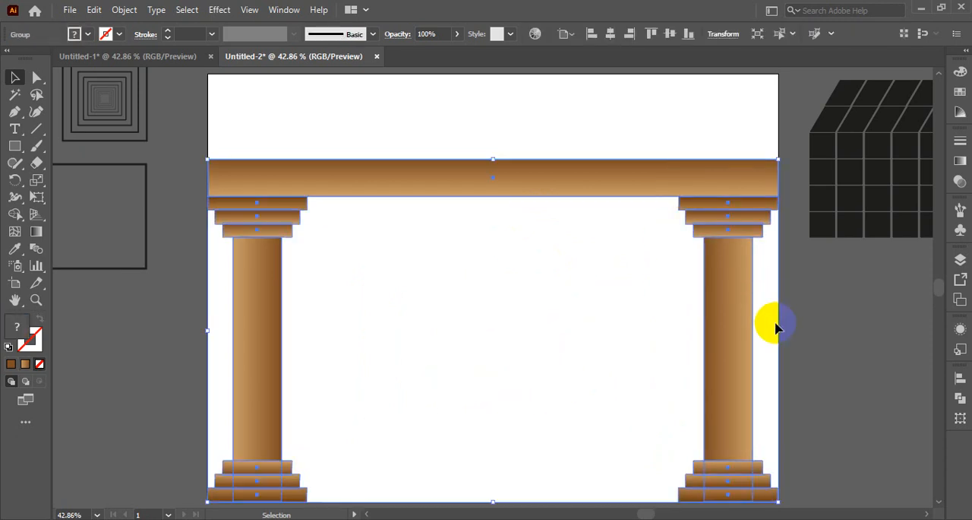
{"action": "left_click_drag", "start_coordinate": [777, 331], "coordinate": [640, 330]}
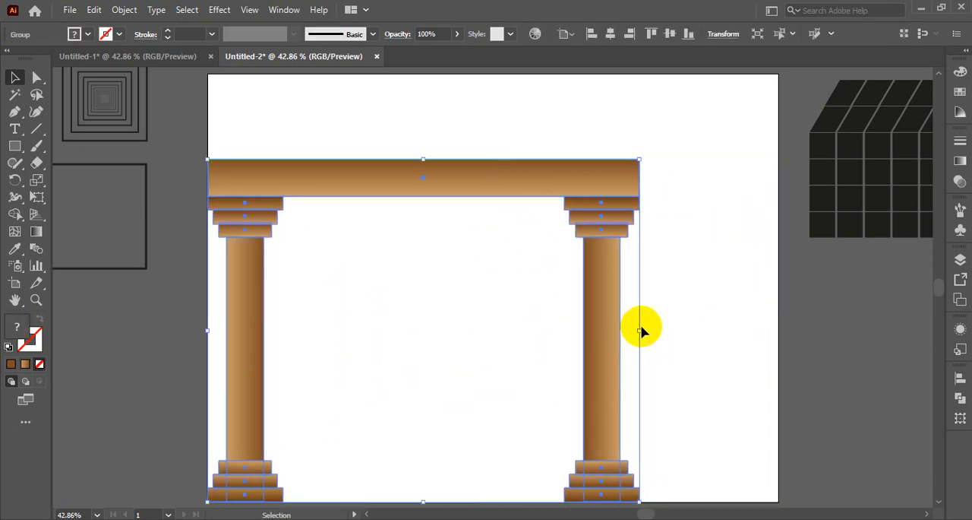
{"action": "left_click", "coordinate": [611, 35]}
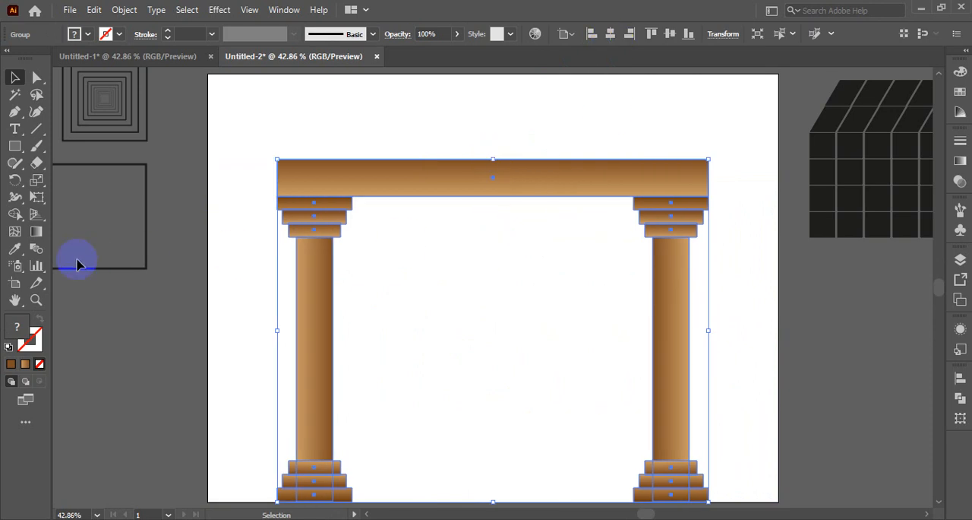
- Use the Scale tool to make a smaller copy of the narrowed group around its centre, and send it to the back
{"action": "left_click", "coordinate": [37, 182]}
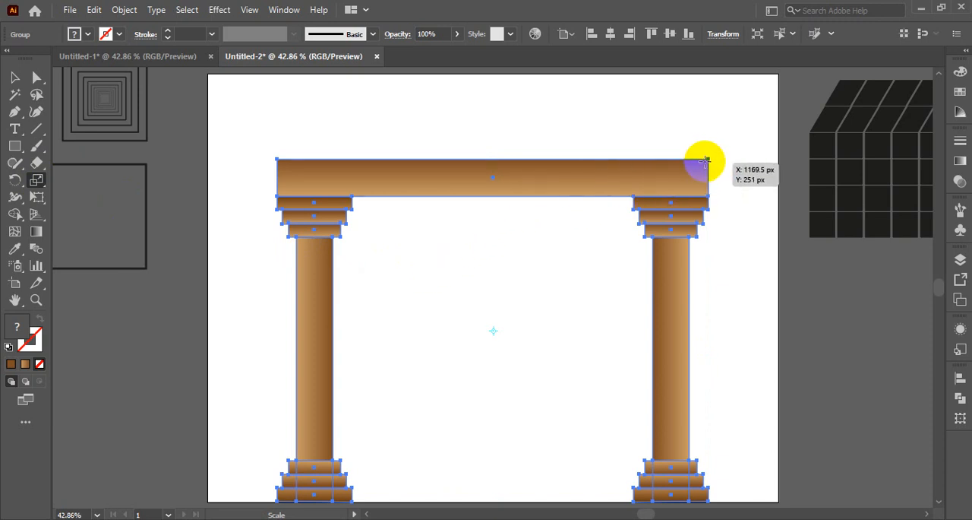
{"action": "left_click_drag", "start_coordinate": [706, 160], "coordinate": [658, 206]}
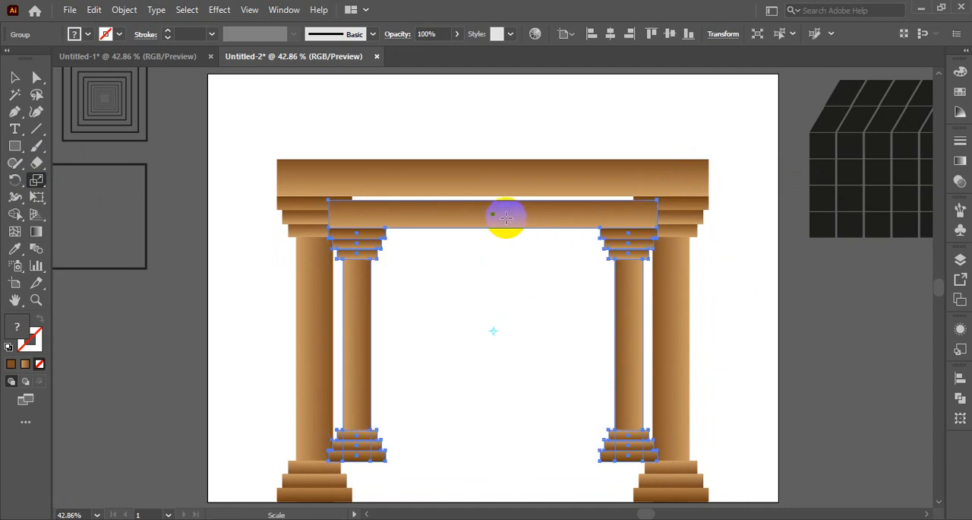
{"action": "left_click", "coordinate": [15, 78]}
{"action": "right_click", "coordinate": [531, 220]}
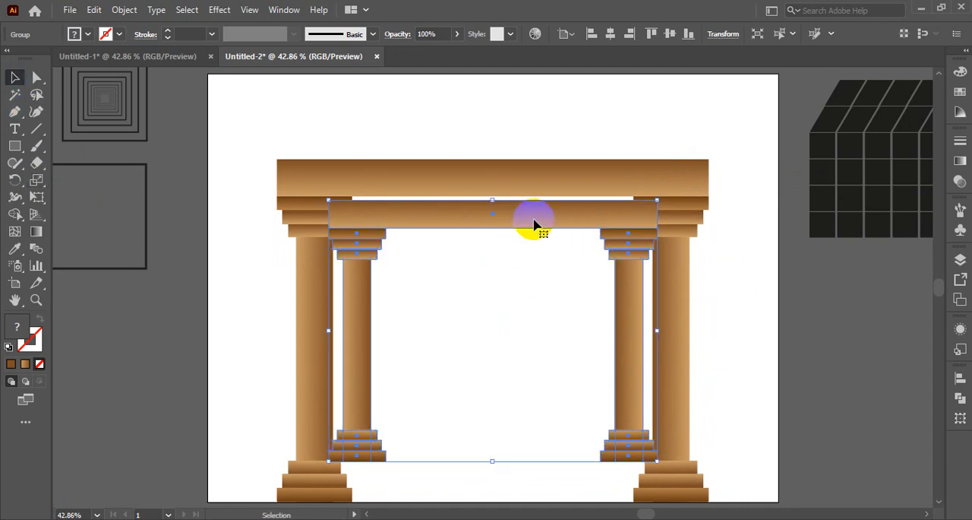
{"action": "mouse_move", "coordinate": [585, 395]}
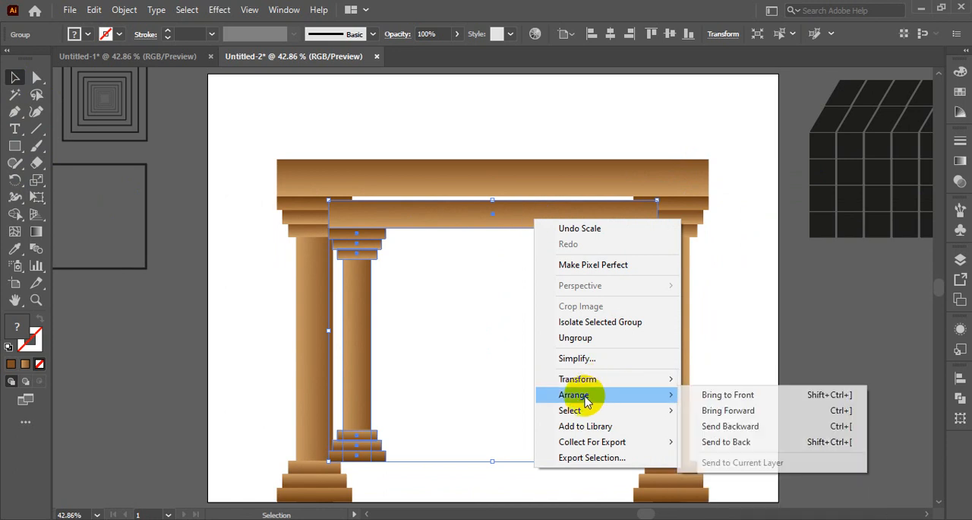
{"action": "left_click", "coordinate": [736, 445]}
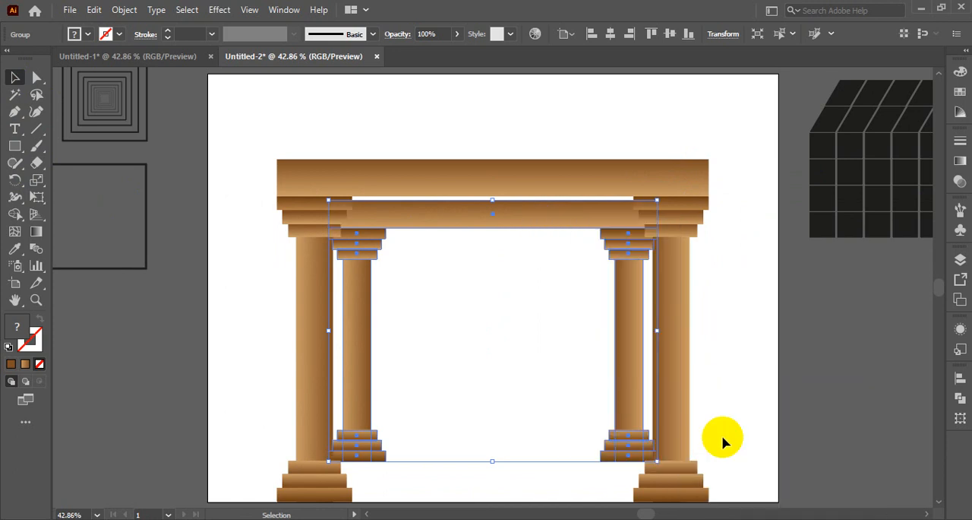
- Repeat the scaled copy until the frames shrink to a vanishing point, then select the whole colonnade and deselect it
{"action": "key", "text": "ctrl+d"}
{"action": "key", "text": "ctrl+d"}
{"action": "key", "text": "ctrl+d"}
{"action": "key", "text": "ctrl+d"}
{"action": "key", "text": "ctrl+d"}
{"action": "key", "text": "ctrl+d"}
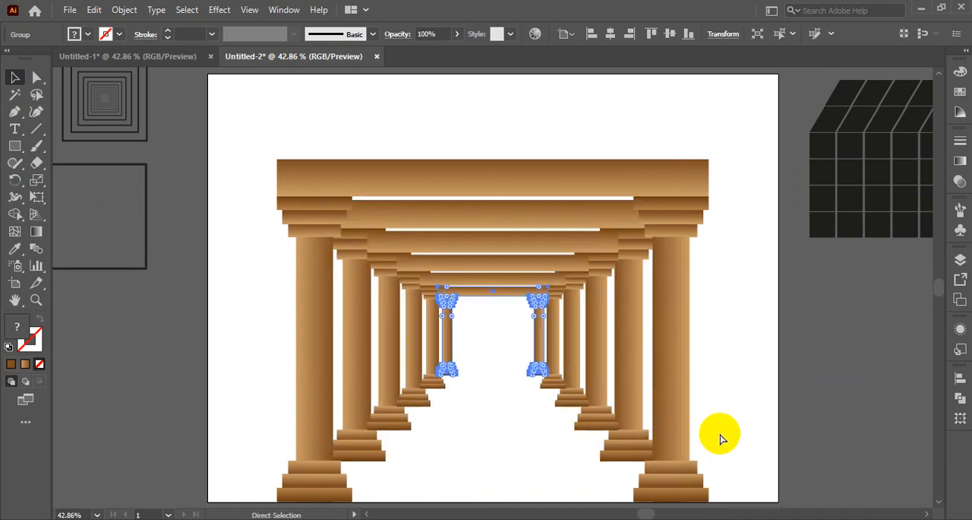
{"action": "key", "text": "ctrl+d"}
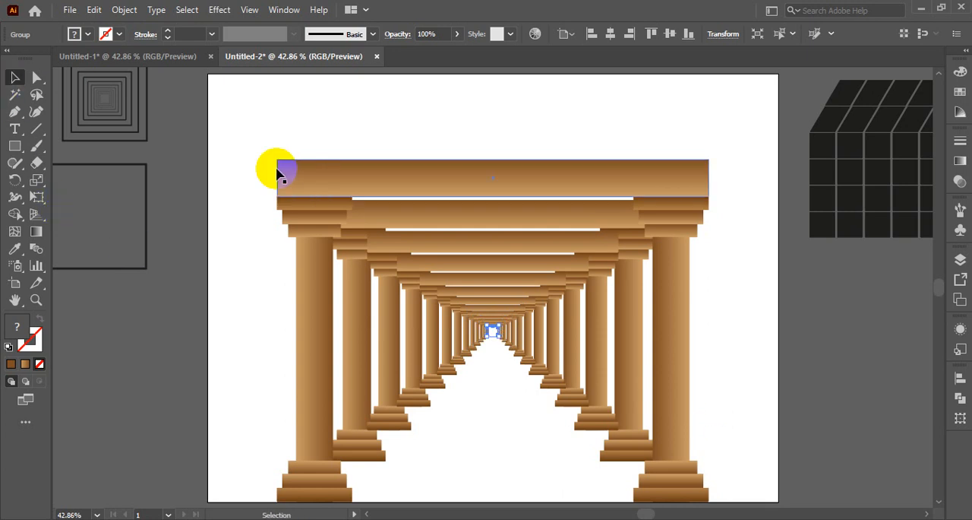
{"action": "left_click", "coordinate": [233, 152]}
{"action": "scroll", "coordinate": [234, 217], "scroll_direction": "down", "scroll_amount": 3}
{"action": "left_click_drag", "start_coordinate": [239, 93], "coordinate": [742, 464]}
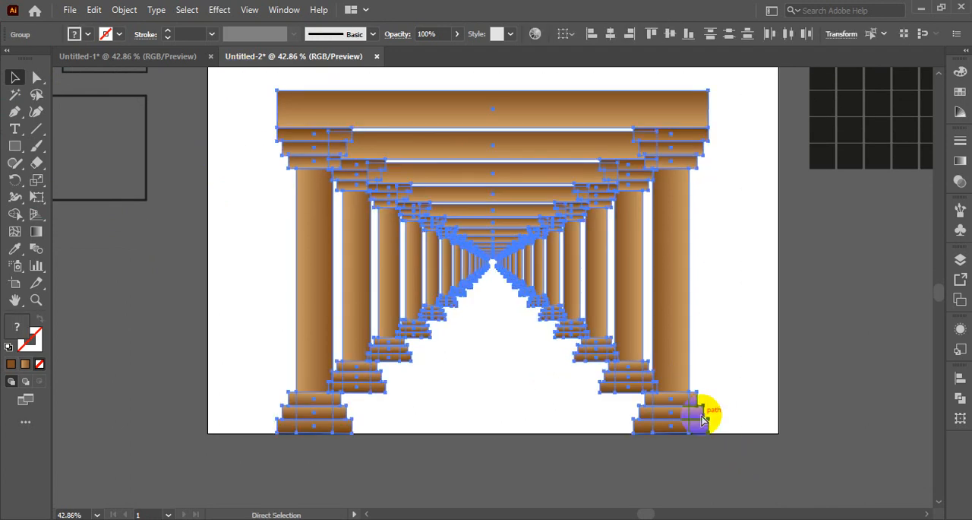
{"action": "left_click", "coordinate": [726, 391]}
- Align the black tiled block to the artboard's top-left corner and move the nested squares to its top-right corner
{"action": "scroll", "coordinate": [734, 394], "scroll_direction": "up", "scroll_amount": 5}
{"action": "left_click_drag", "start_coordinate": [881, 201], "coordinate": [286, 204]}
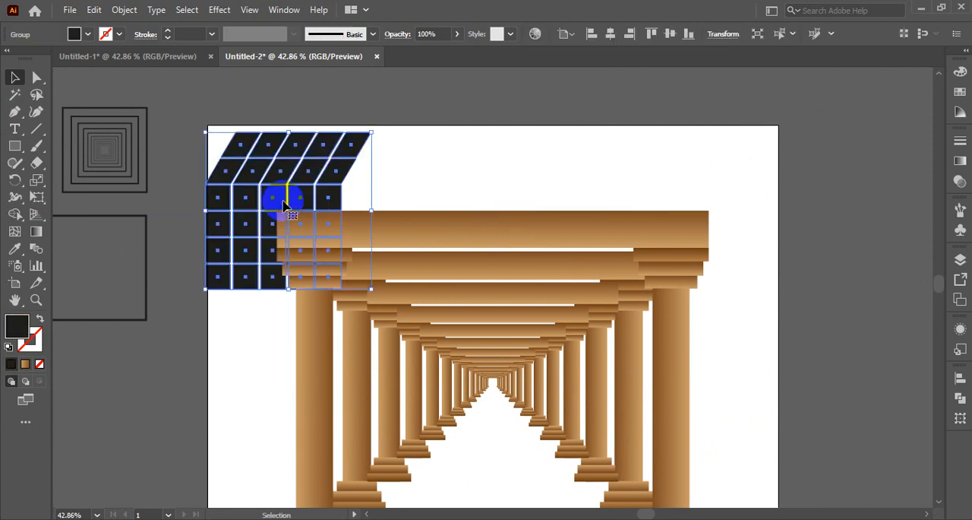
{"action": "left_click", "coordinate": [652, 34]}
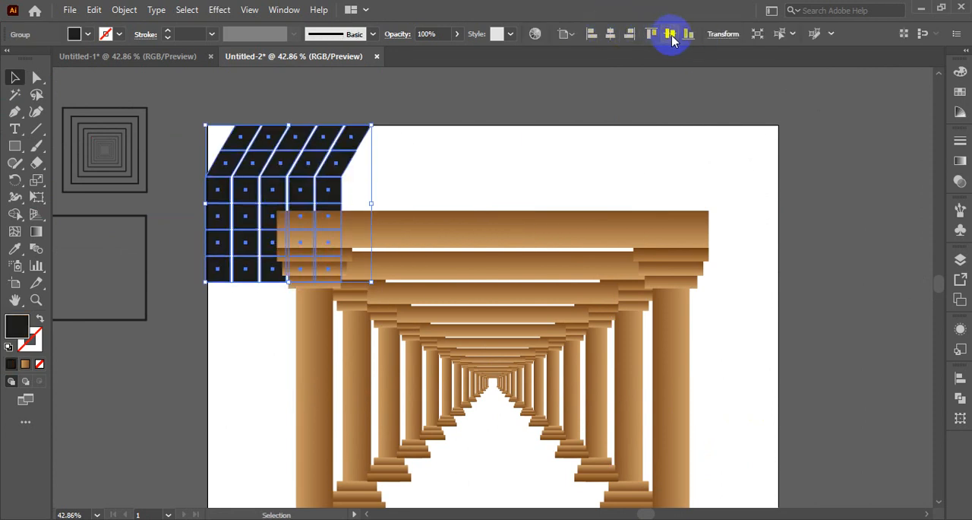
{"action": "left_click", "coordinate": [590, 33]}
{"action": "left_click", "coordinate": [560, 132]}
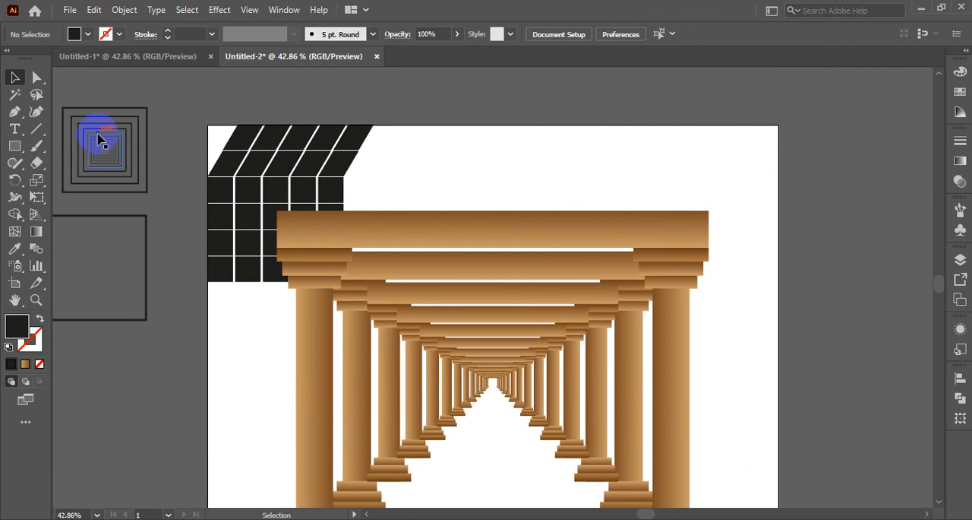
{"action": "left_click_drag", "start_coordinate": [146, 161], "coordinate": [766, 168]}
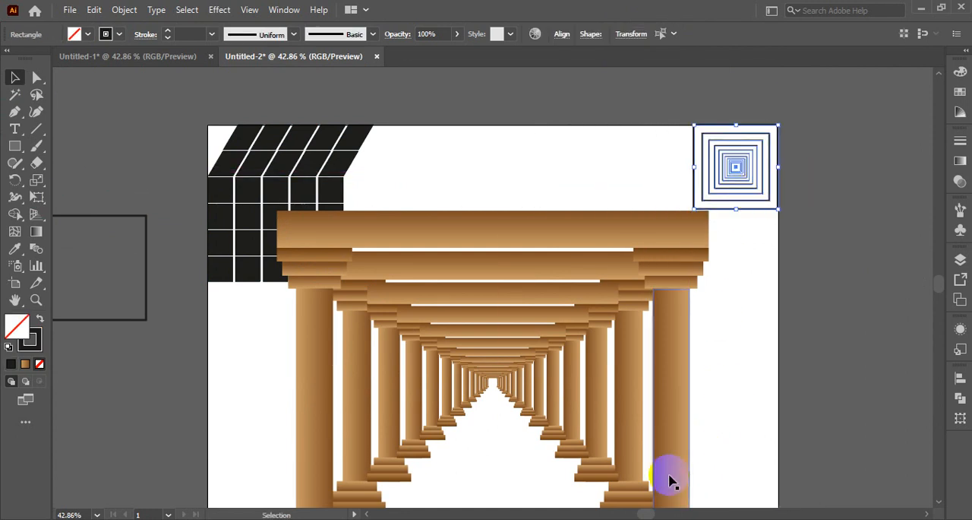